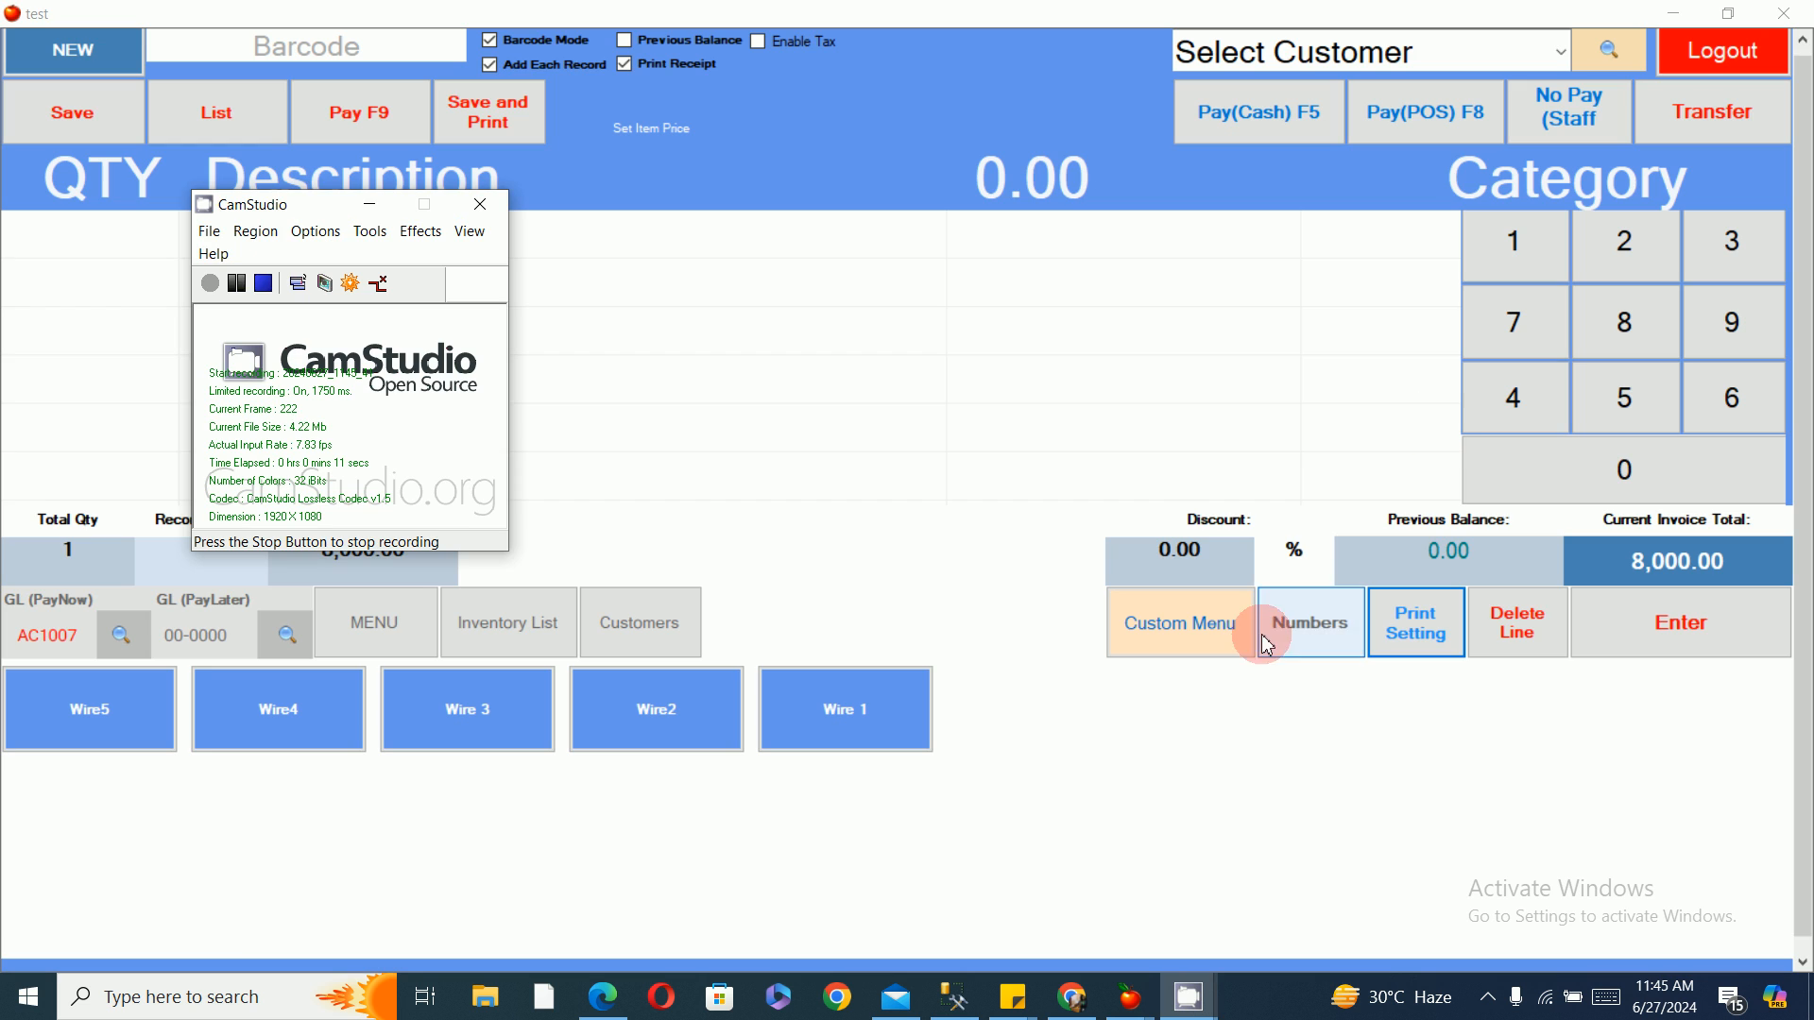
Find the Control Panel through Windows search and open its Devices and Printers page.
{"action": "right_click", "coordinate": [1277, 1005]}
{"action": "left_click", "coordinate": [1358, 857]}
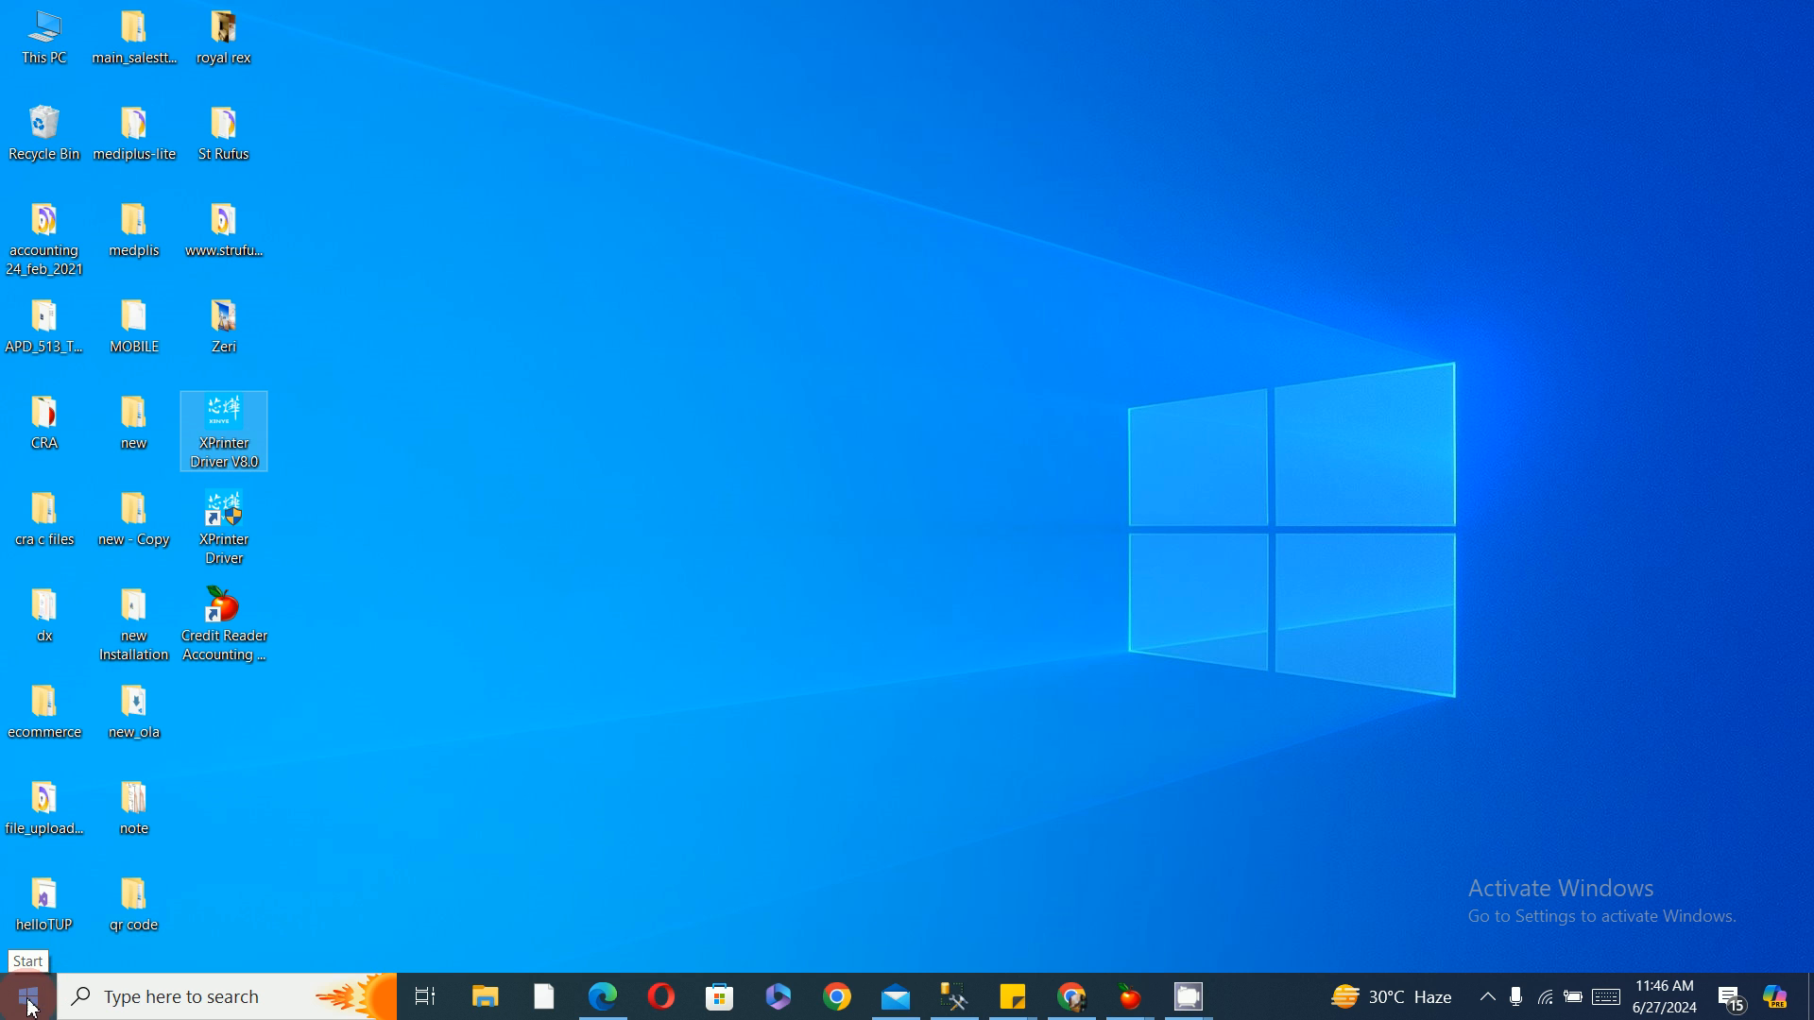
{"action": "left_click", "coordinate": [113, 997]}
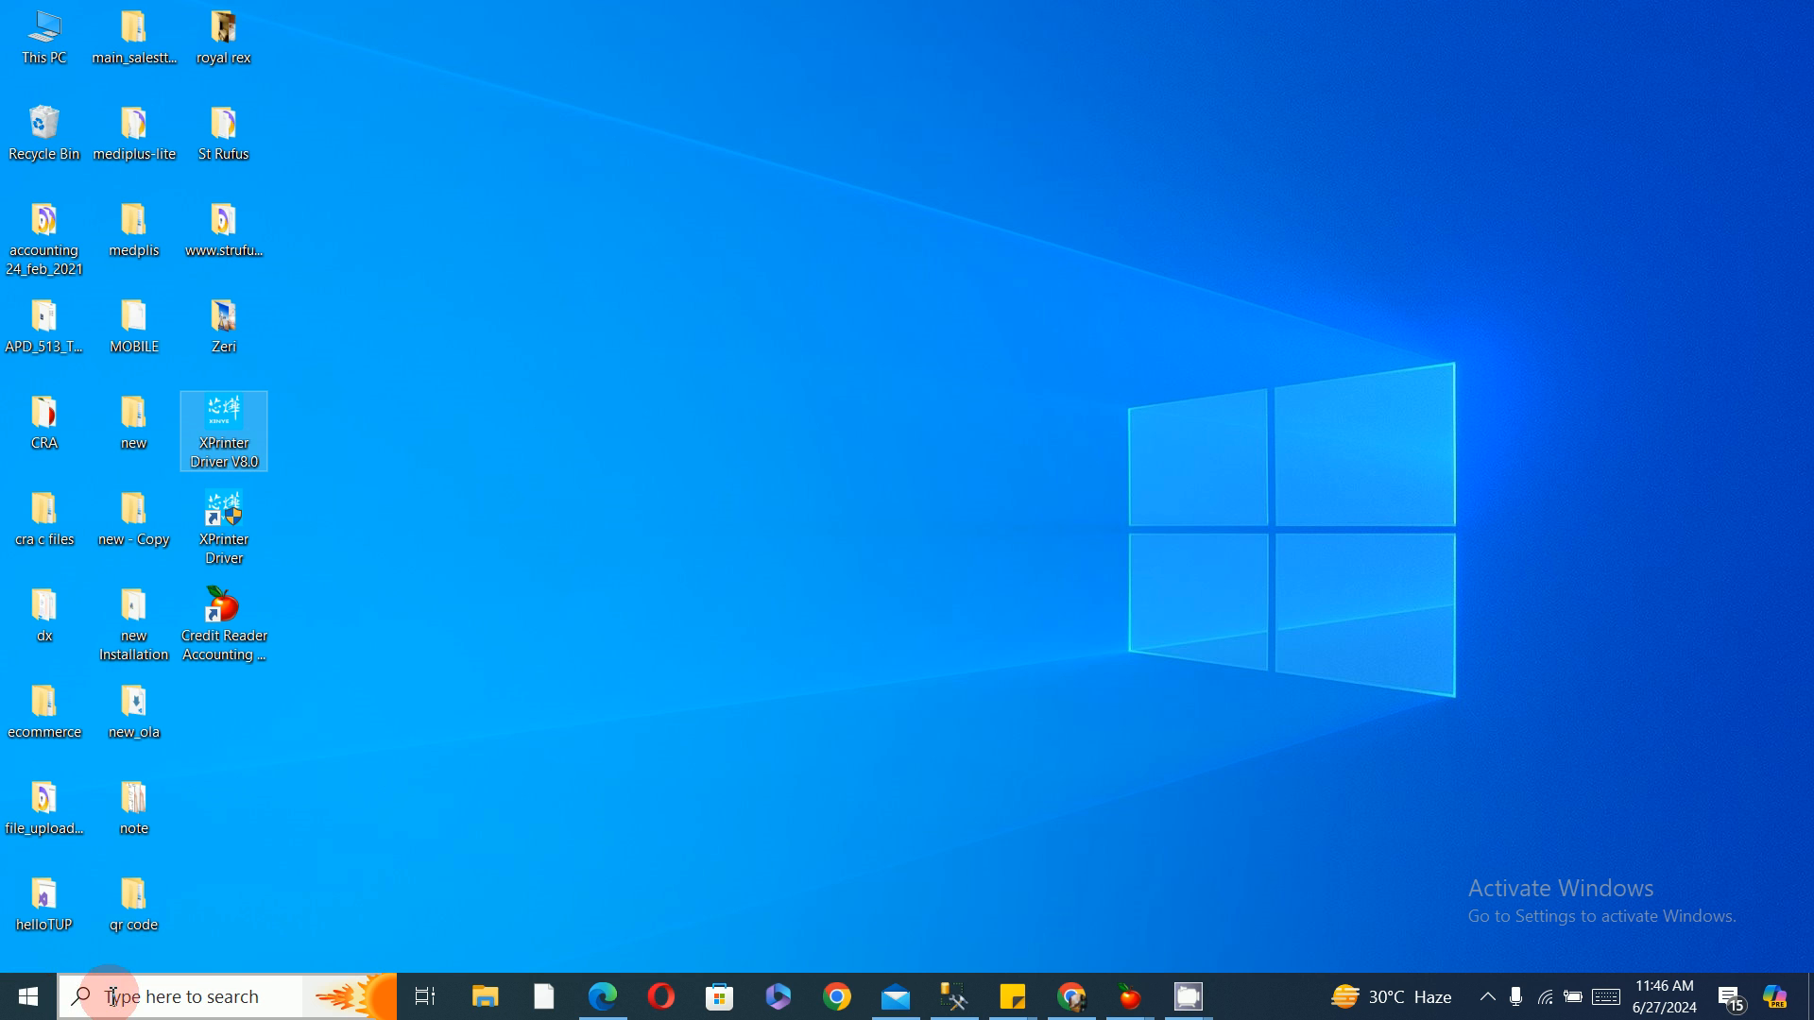
{"action": "left_click", "coordinate": [36, 1003]}
{"action": "left_click", "coordinate": [130, 1003]}
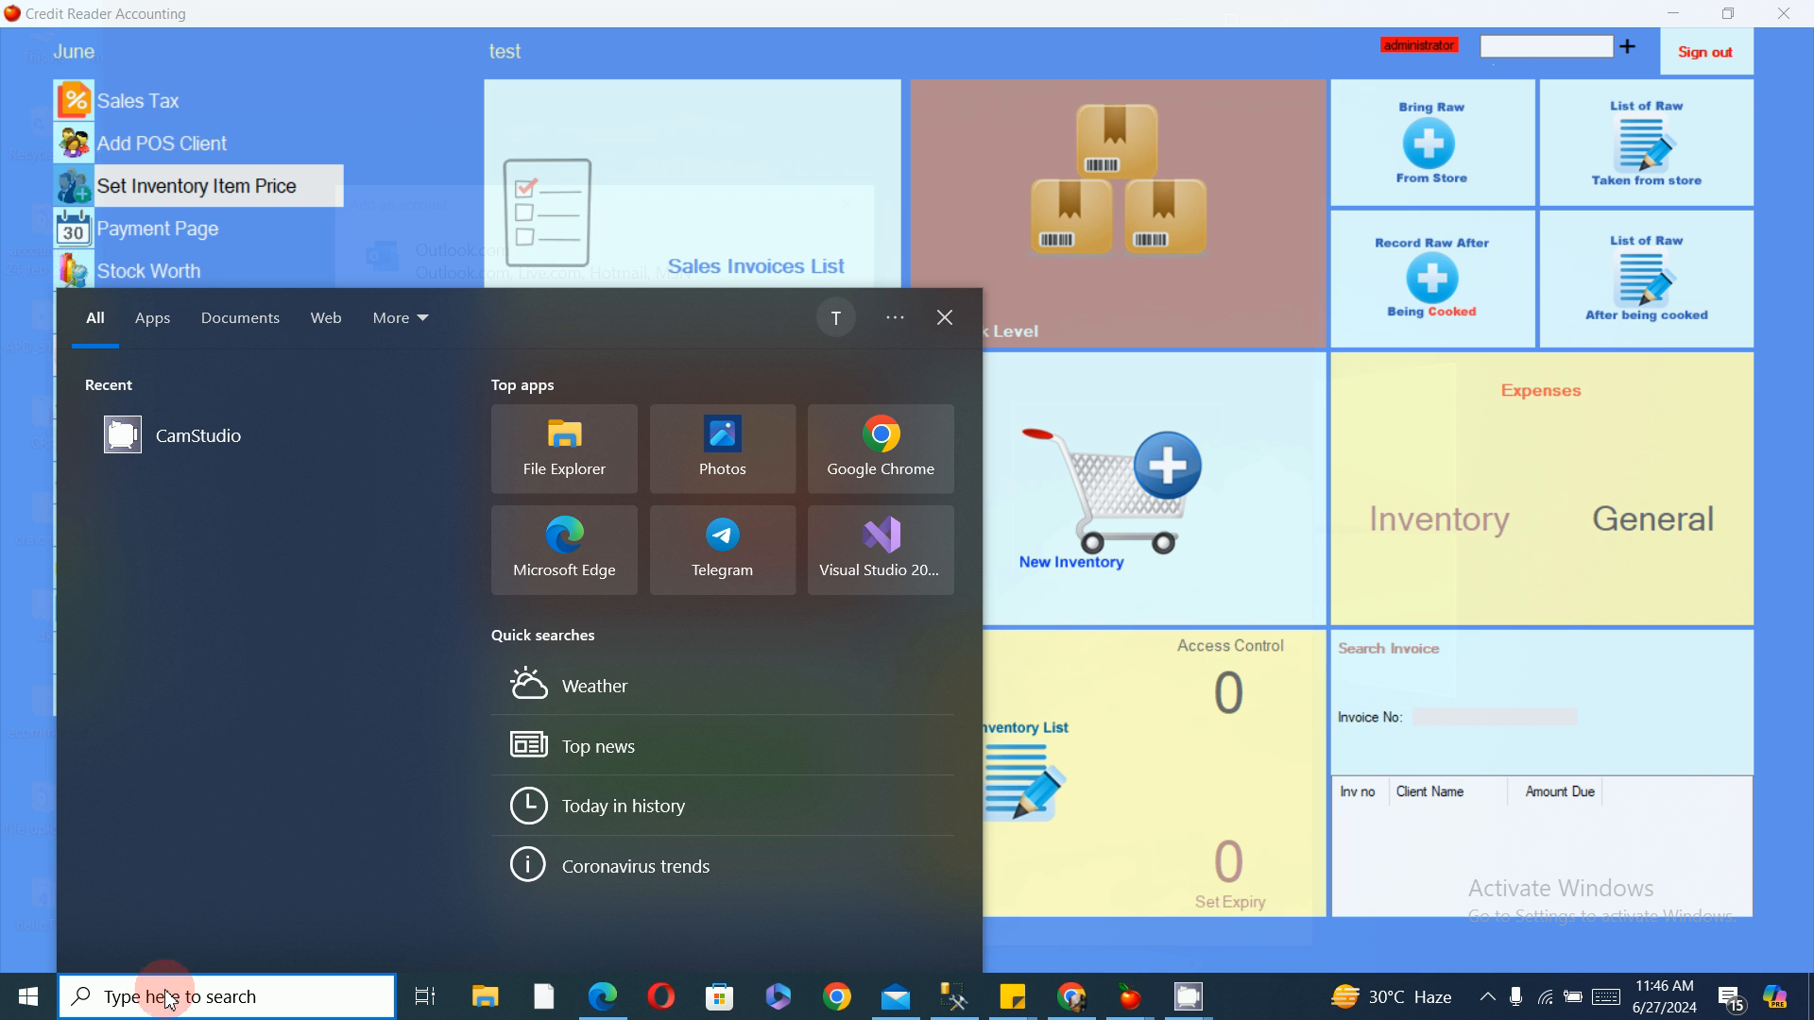
{"action": "type", "text": "cont"}
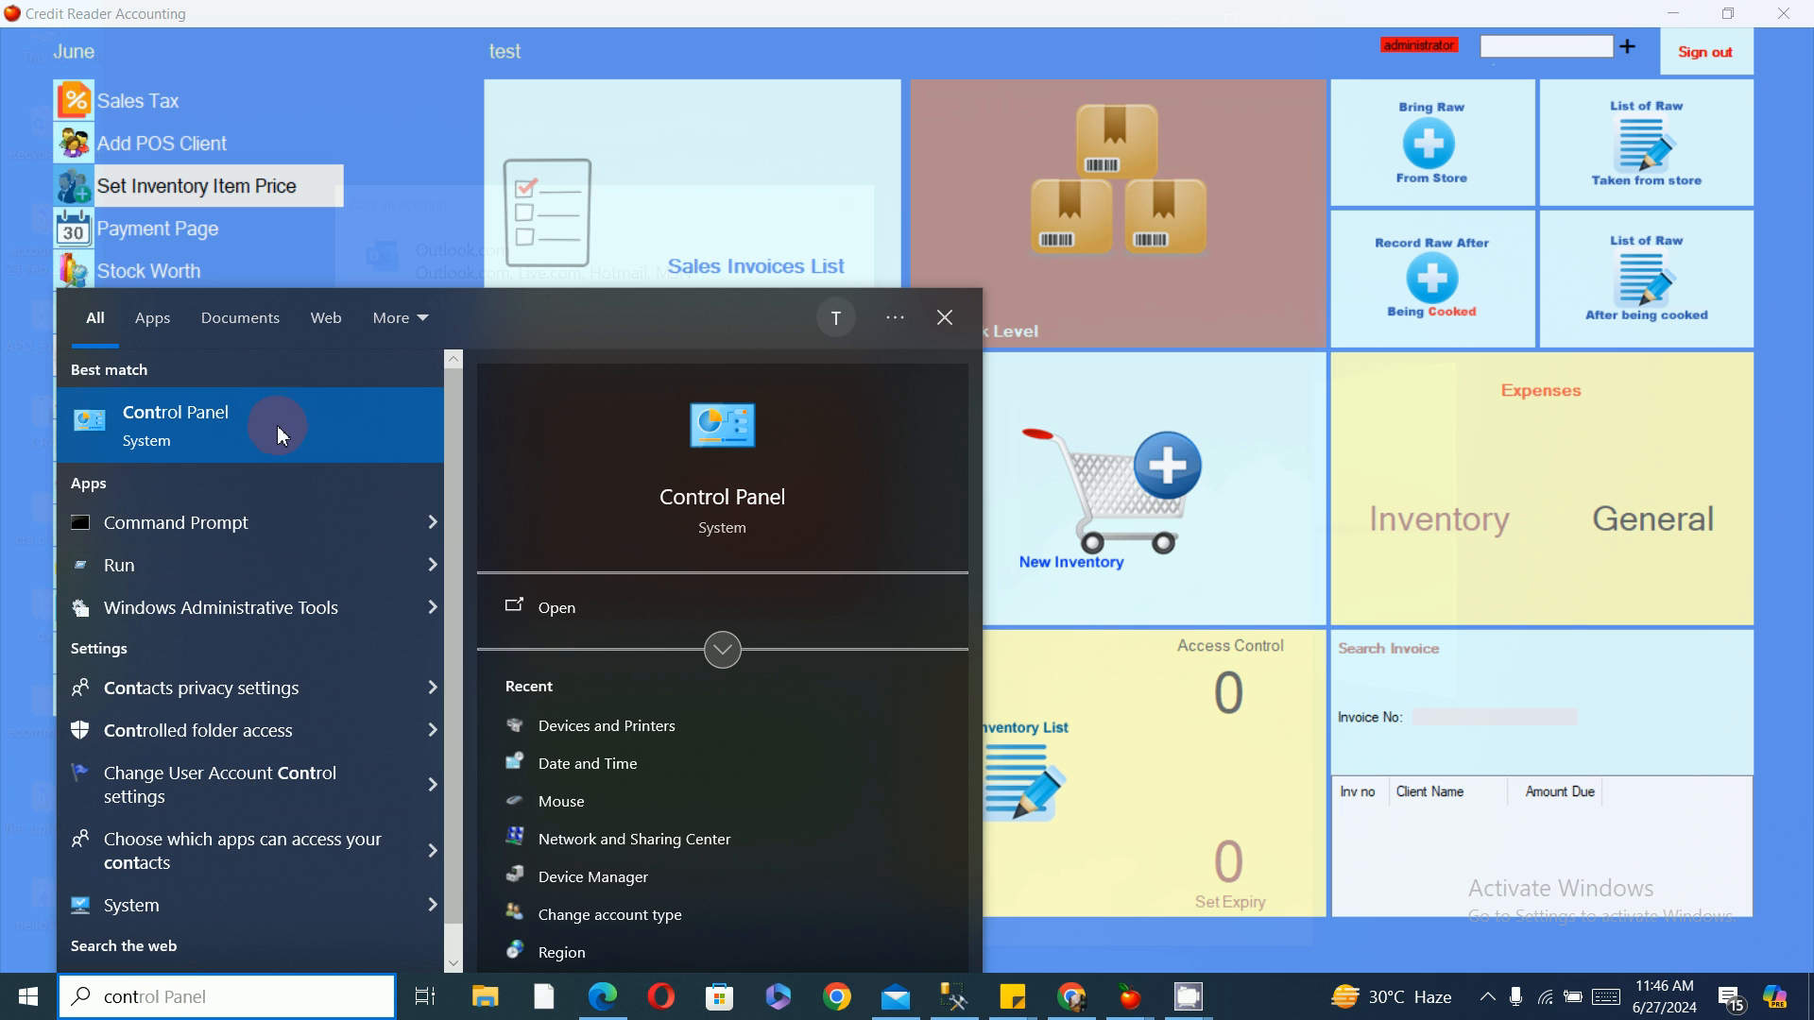
{"action": "left_click", "coordinate": [276, 425]}
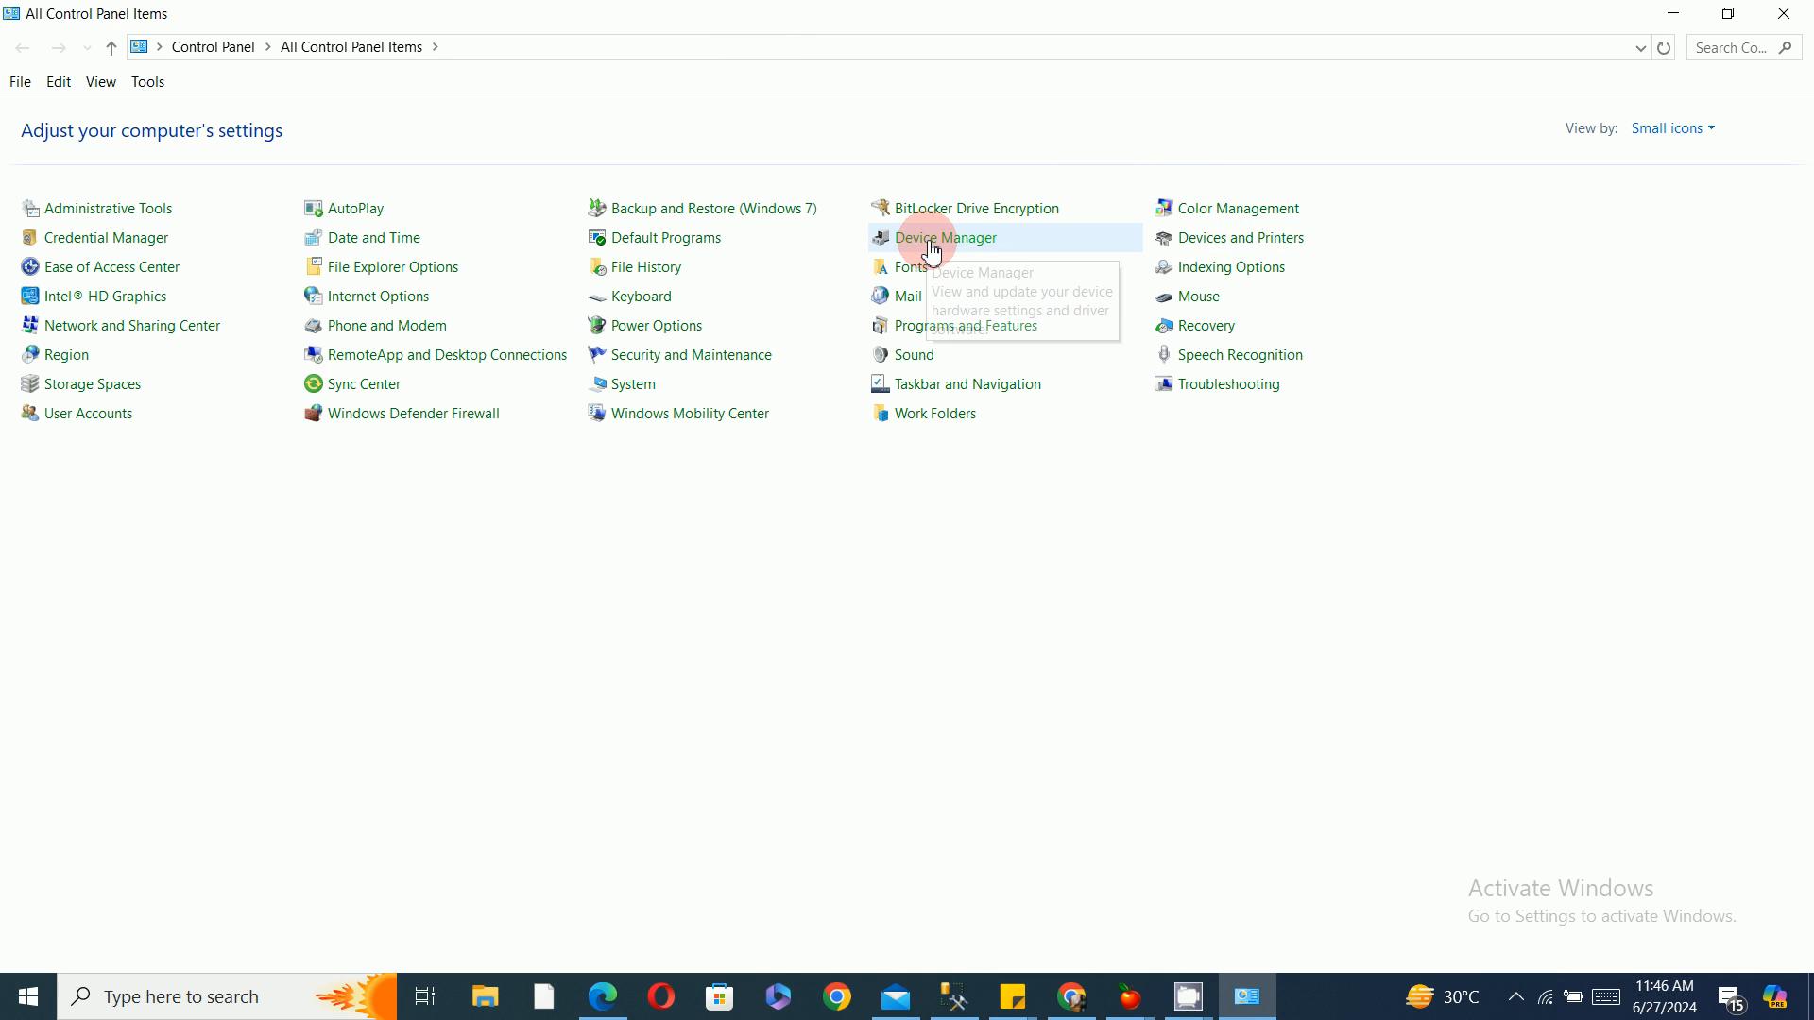
{"action": "left_click", "coordinate": [1234, 251]}
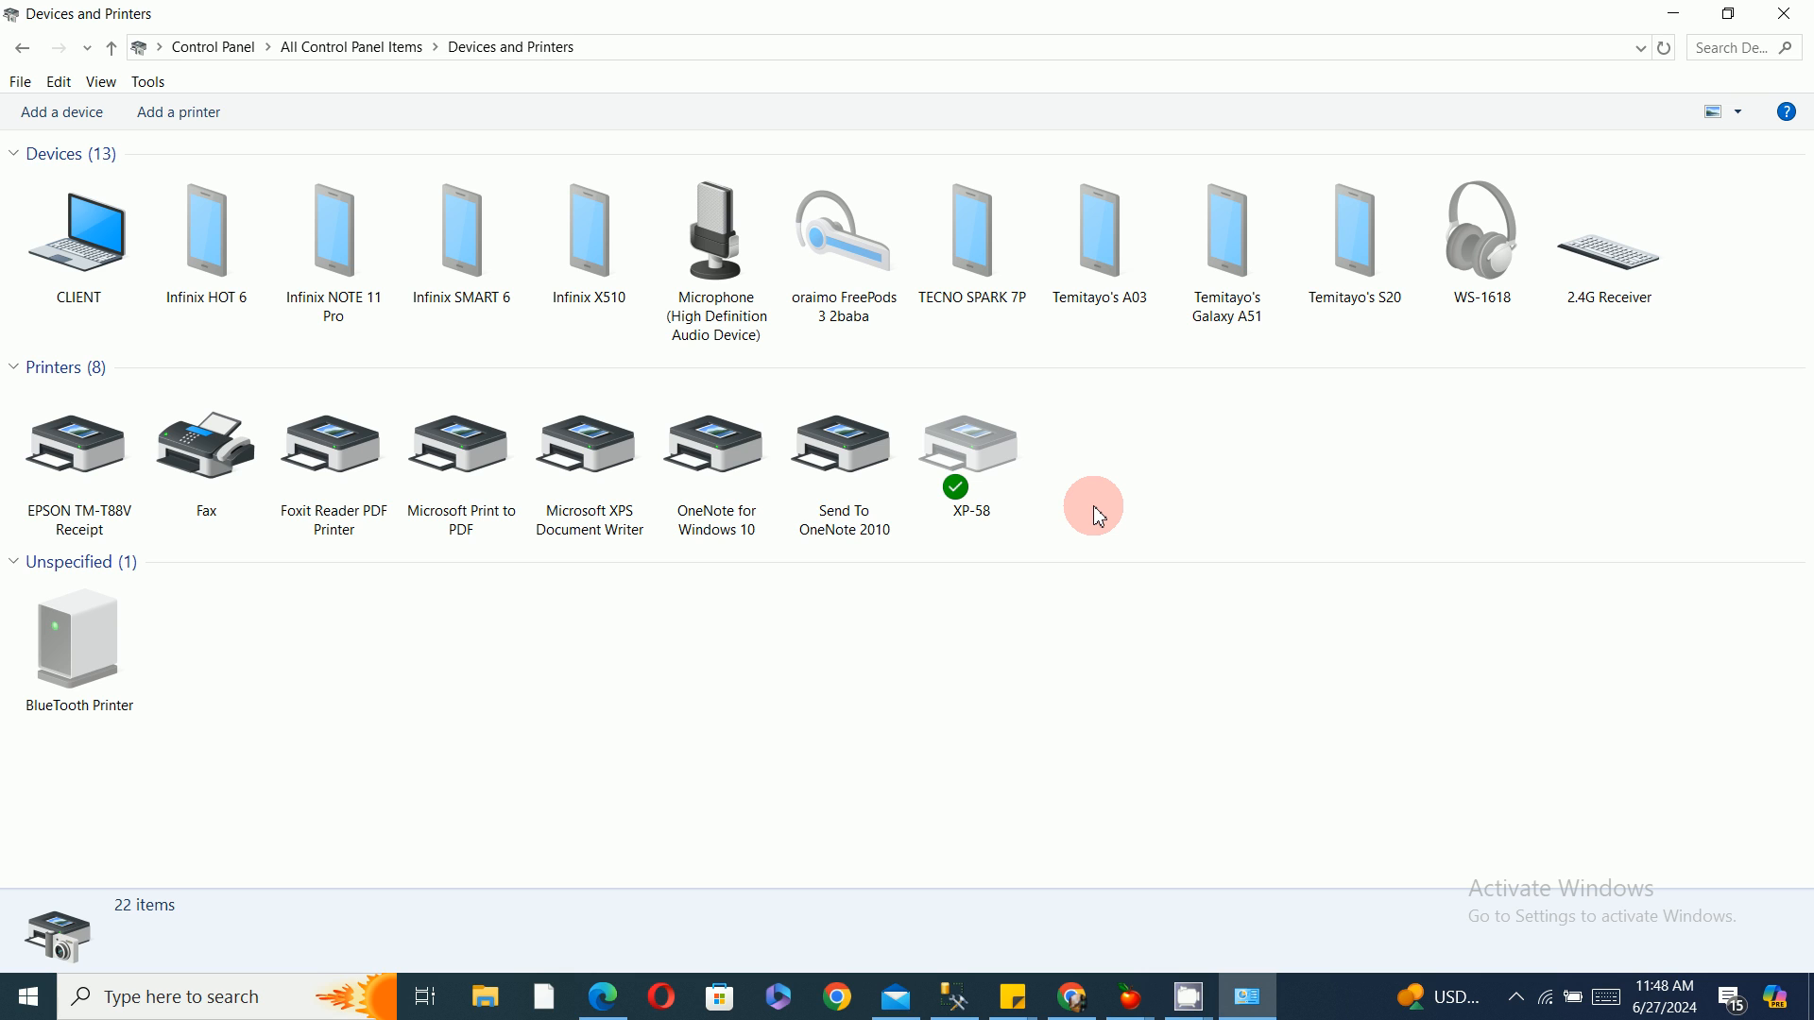
Examine the USB Printing Support entry among the unspecified devices.
{"action": "left_click", "coordinate": [210, 676]}
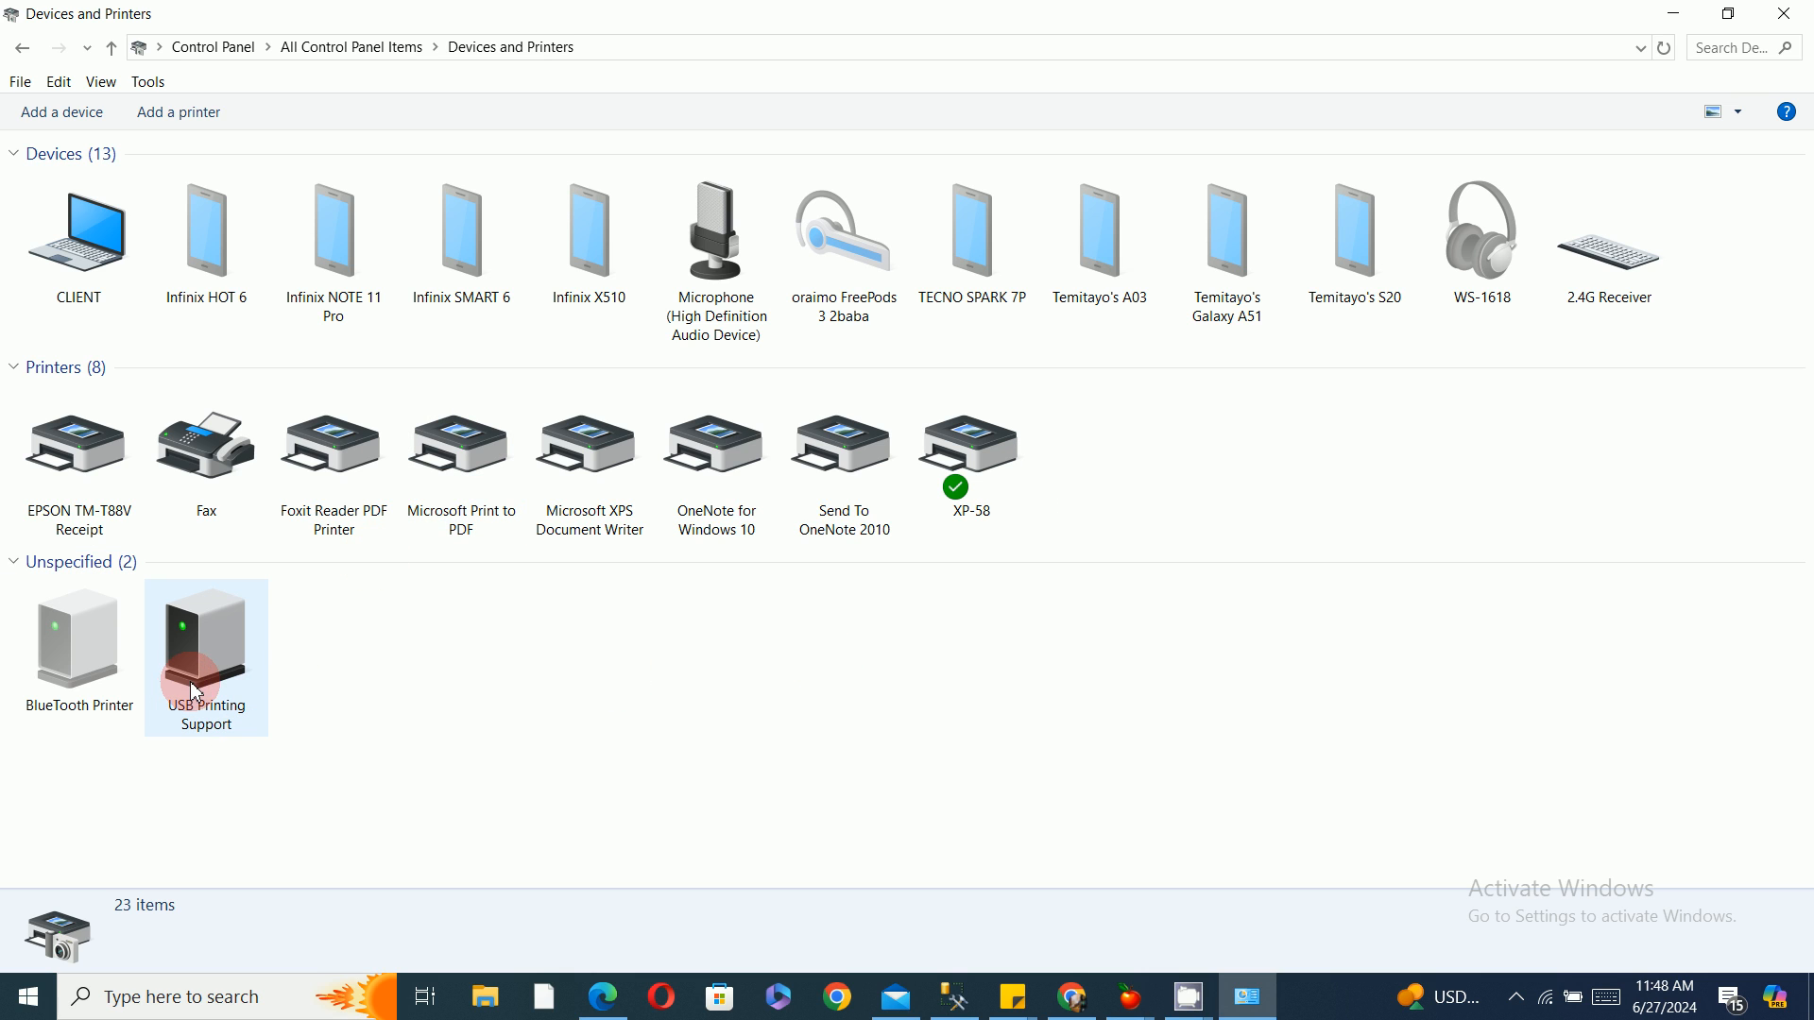
{"action": "left_click", "coordinate": [693, 769]}
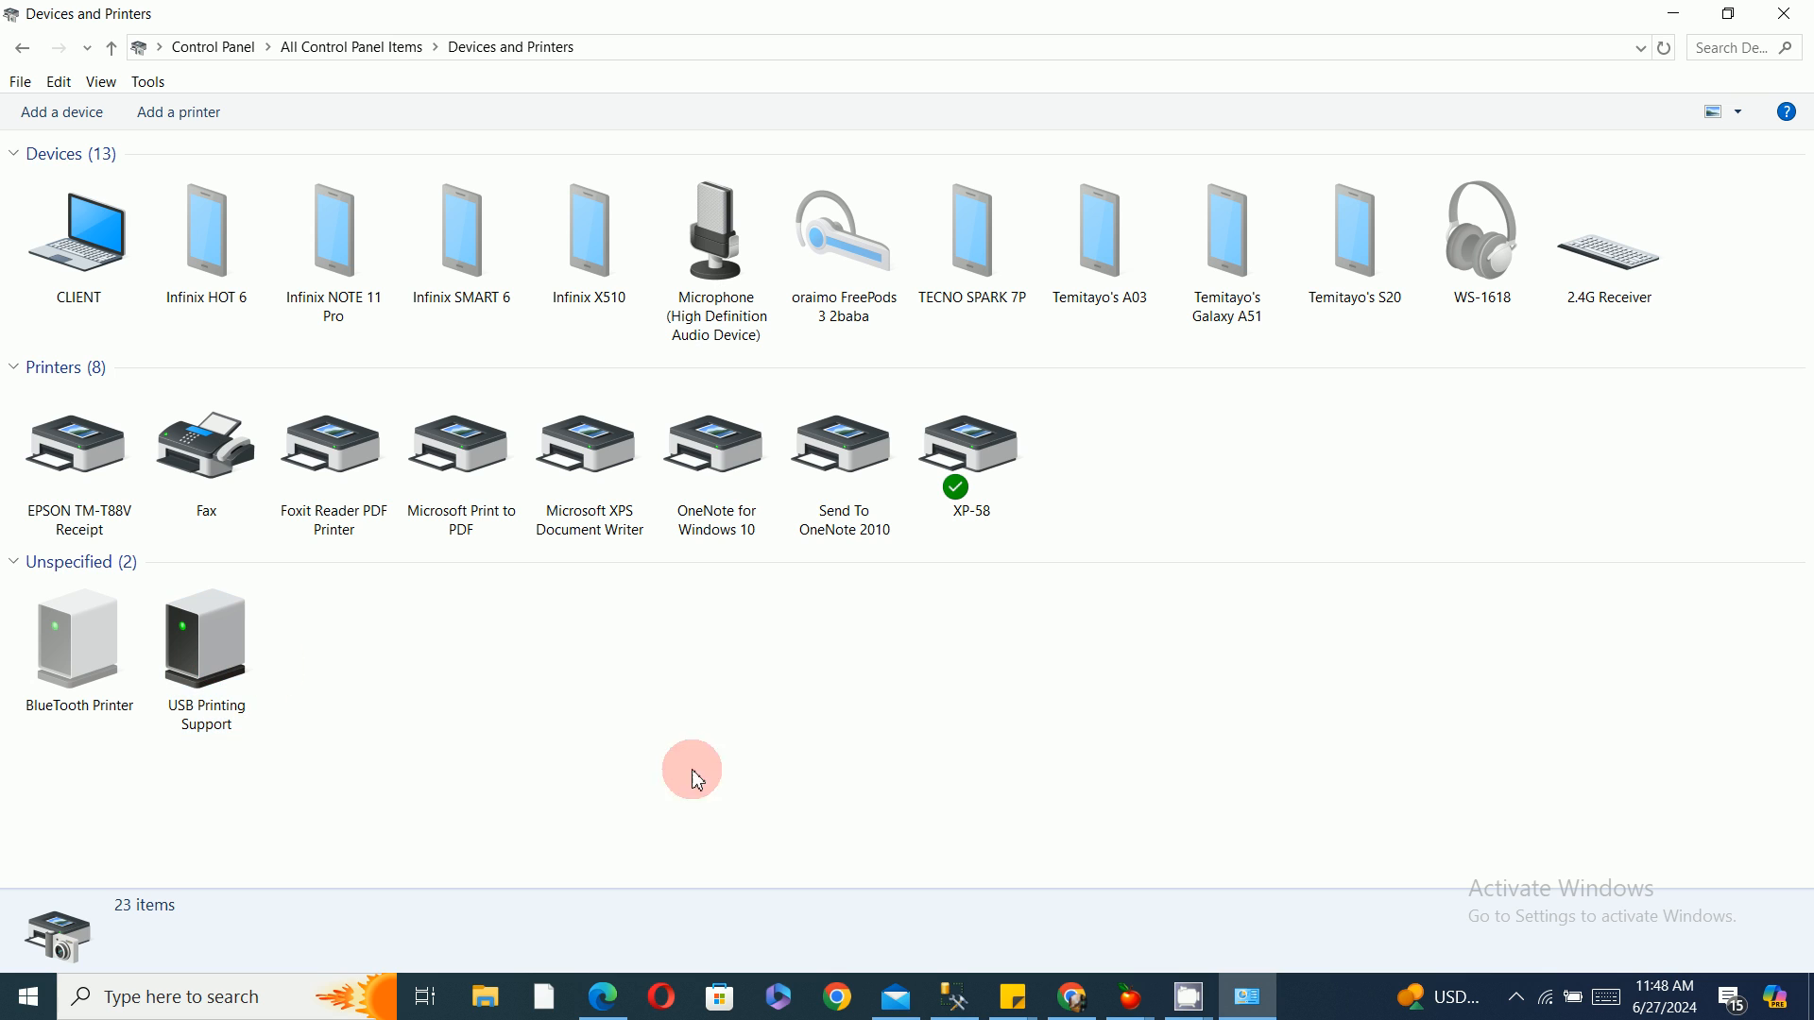
{"action": "left_click", "coordinate": [1129, 469]}
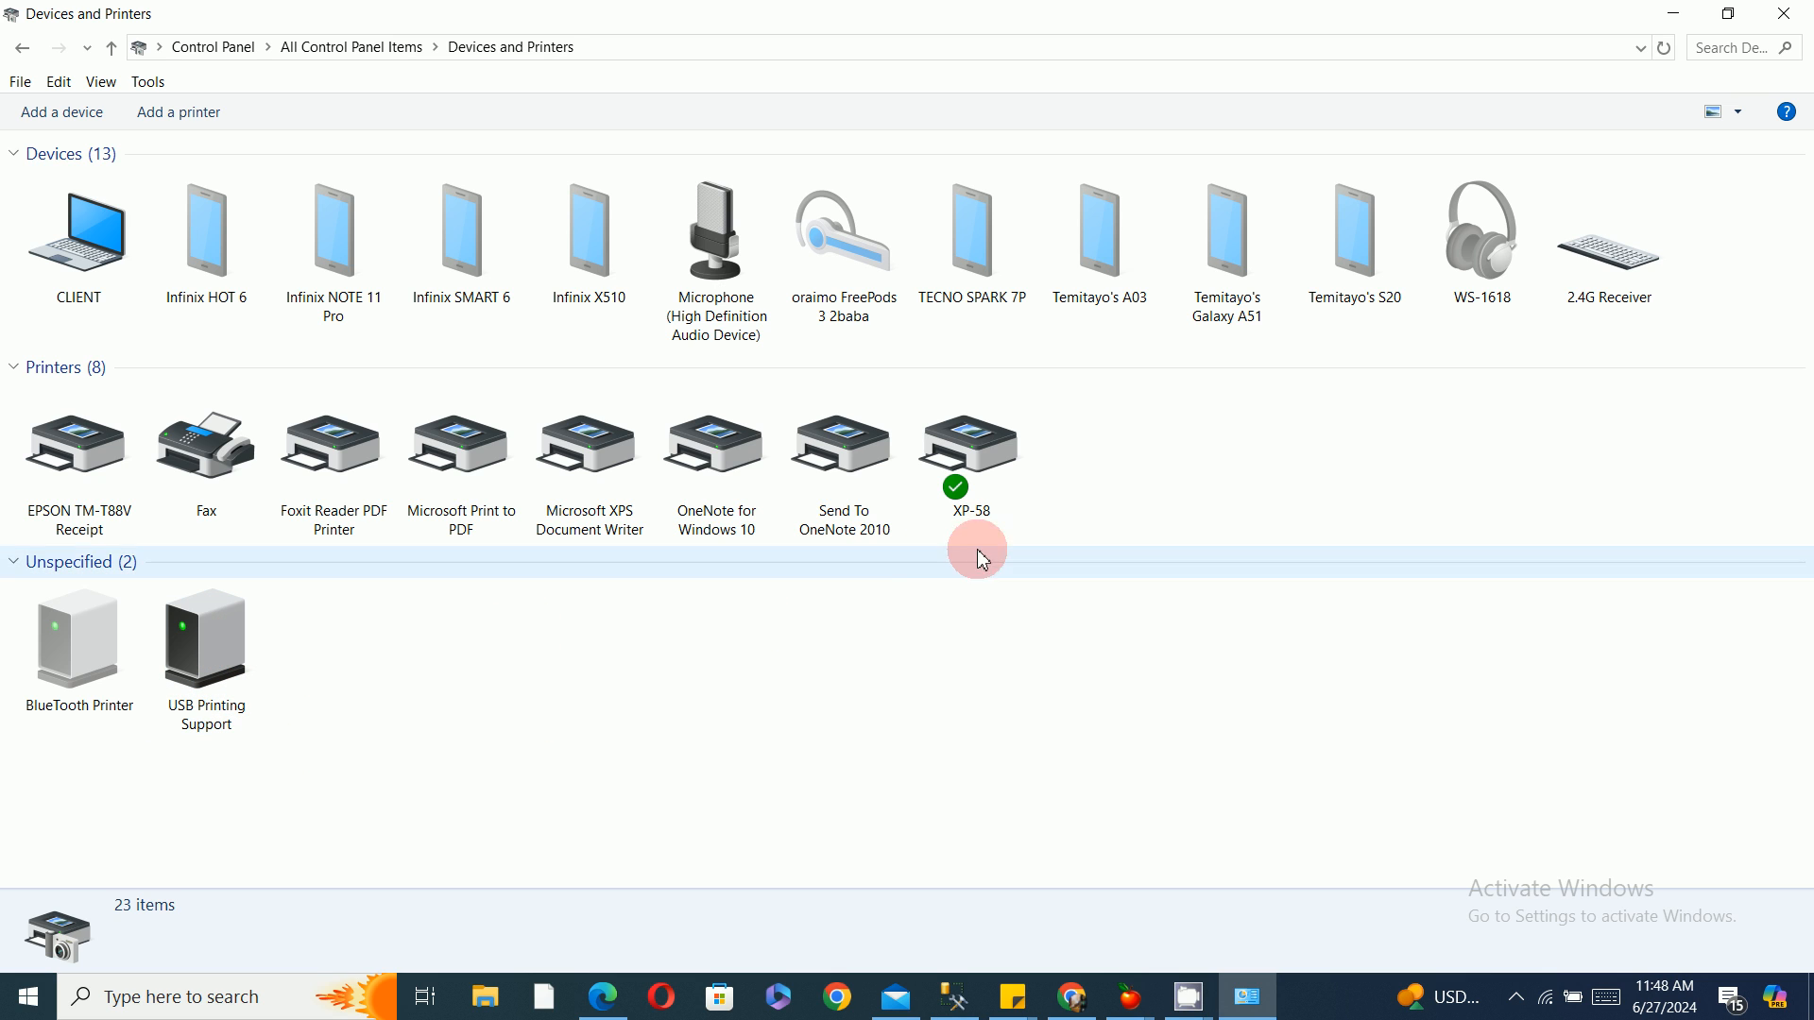
Examine the port assignment in the XP-58 printer's properties, leaving the settings as they are.
{"action": "left_click", "coordinate": [994, 457]}
{"action": "right_click", "coordinate": [994, 457]}
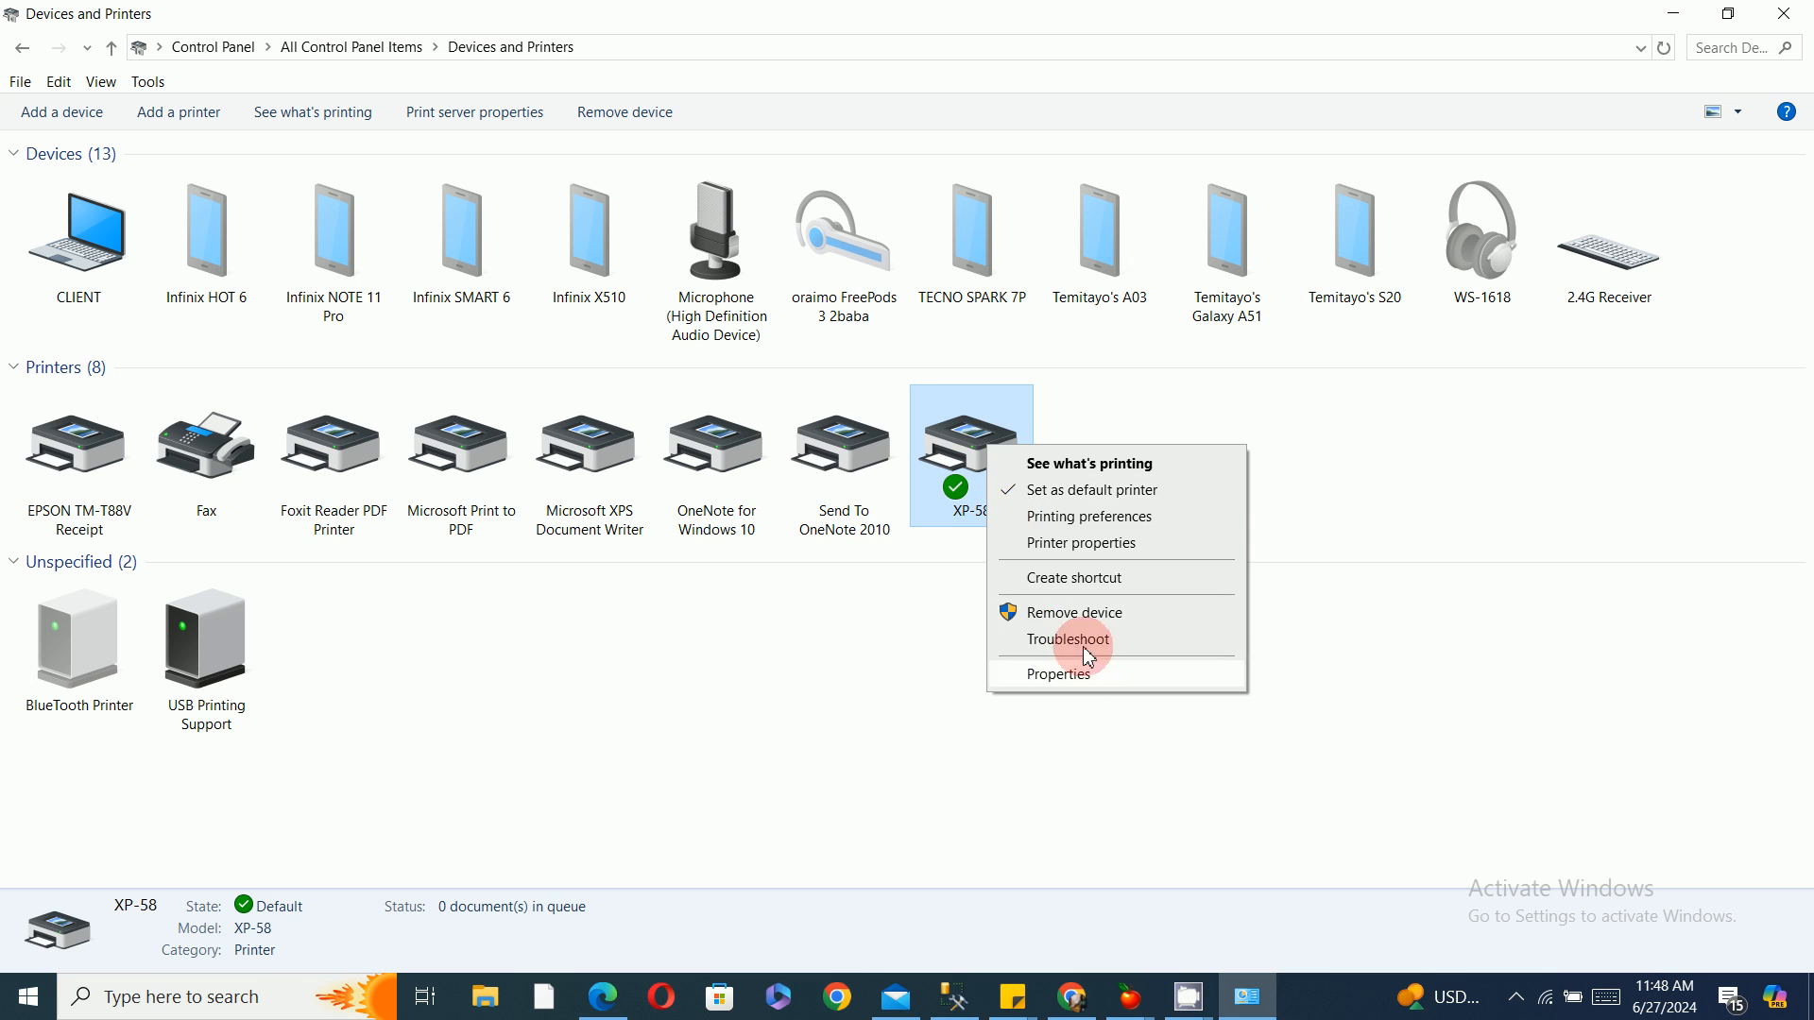
{"action": "left_click", "coordinate": [906, 640]}
{"action": "left_click", "coordinate": [979, 468]}
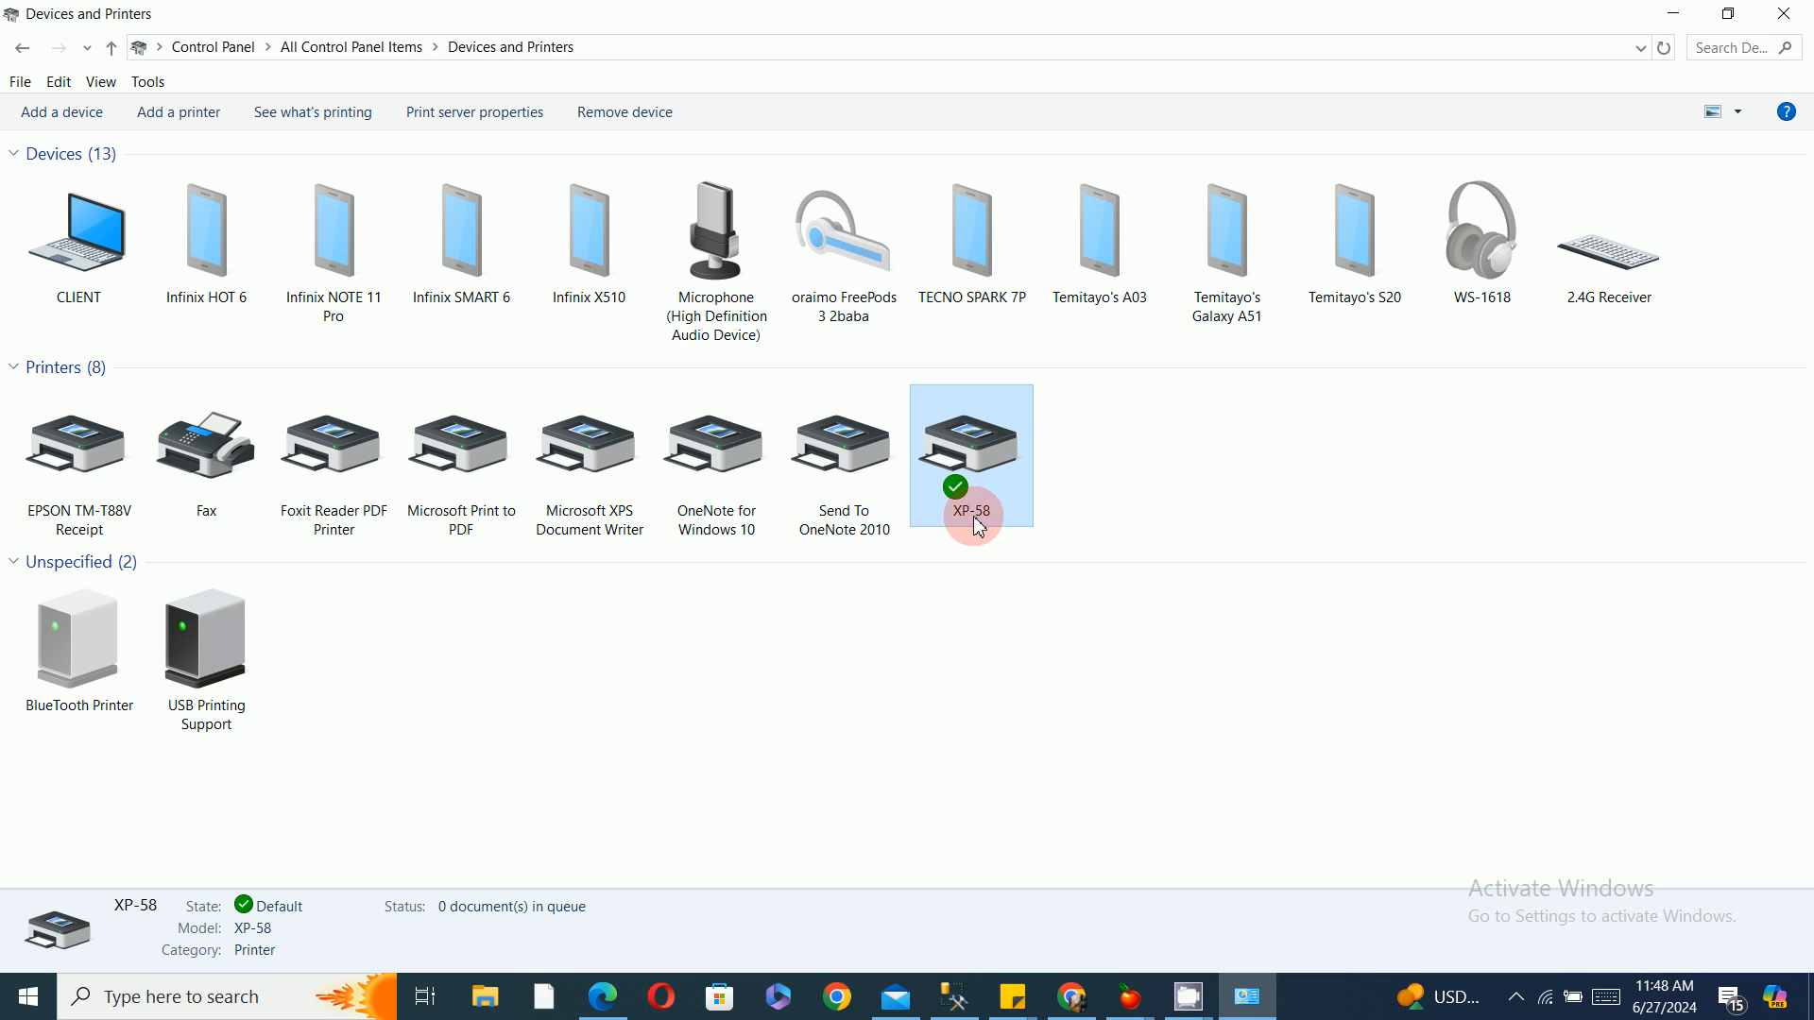
{"action": "right_click", "coordinate": [979, 454]}
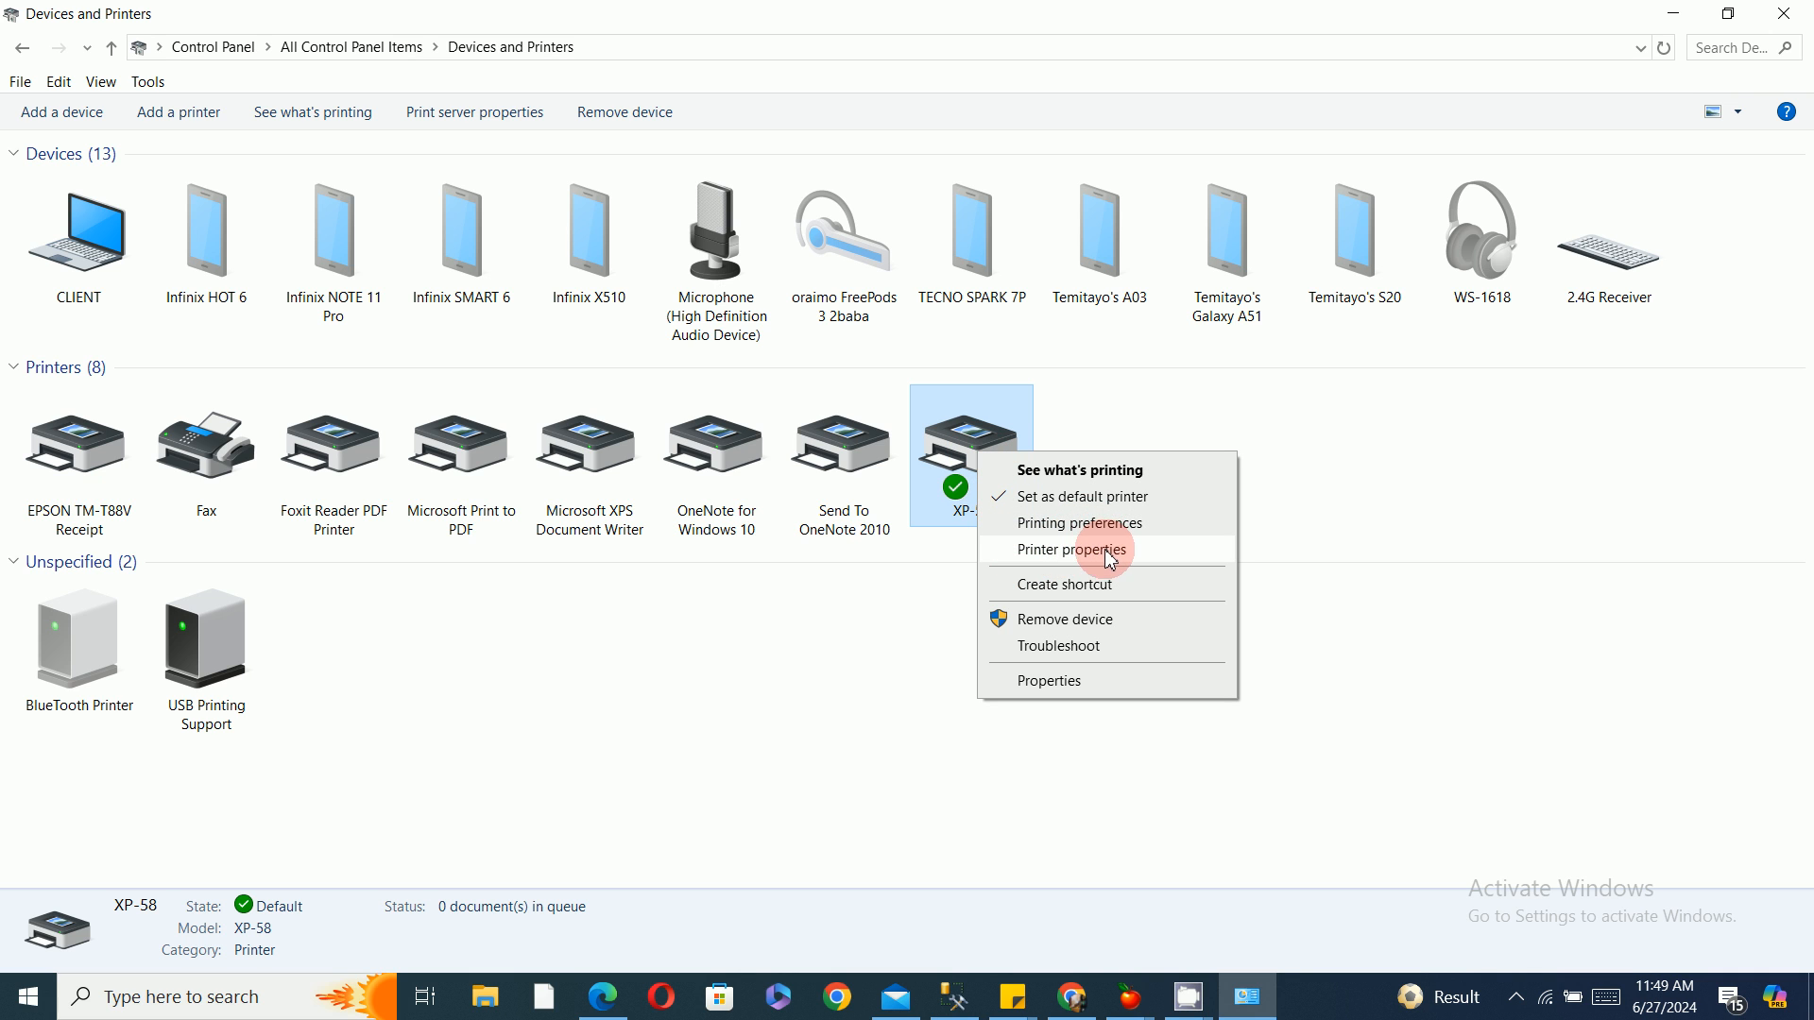
{"action": "left_click", "coordinate": [1091, 557]}
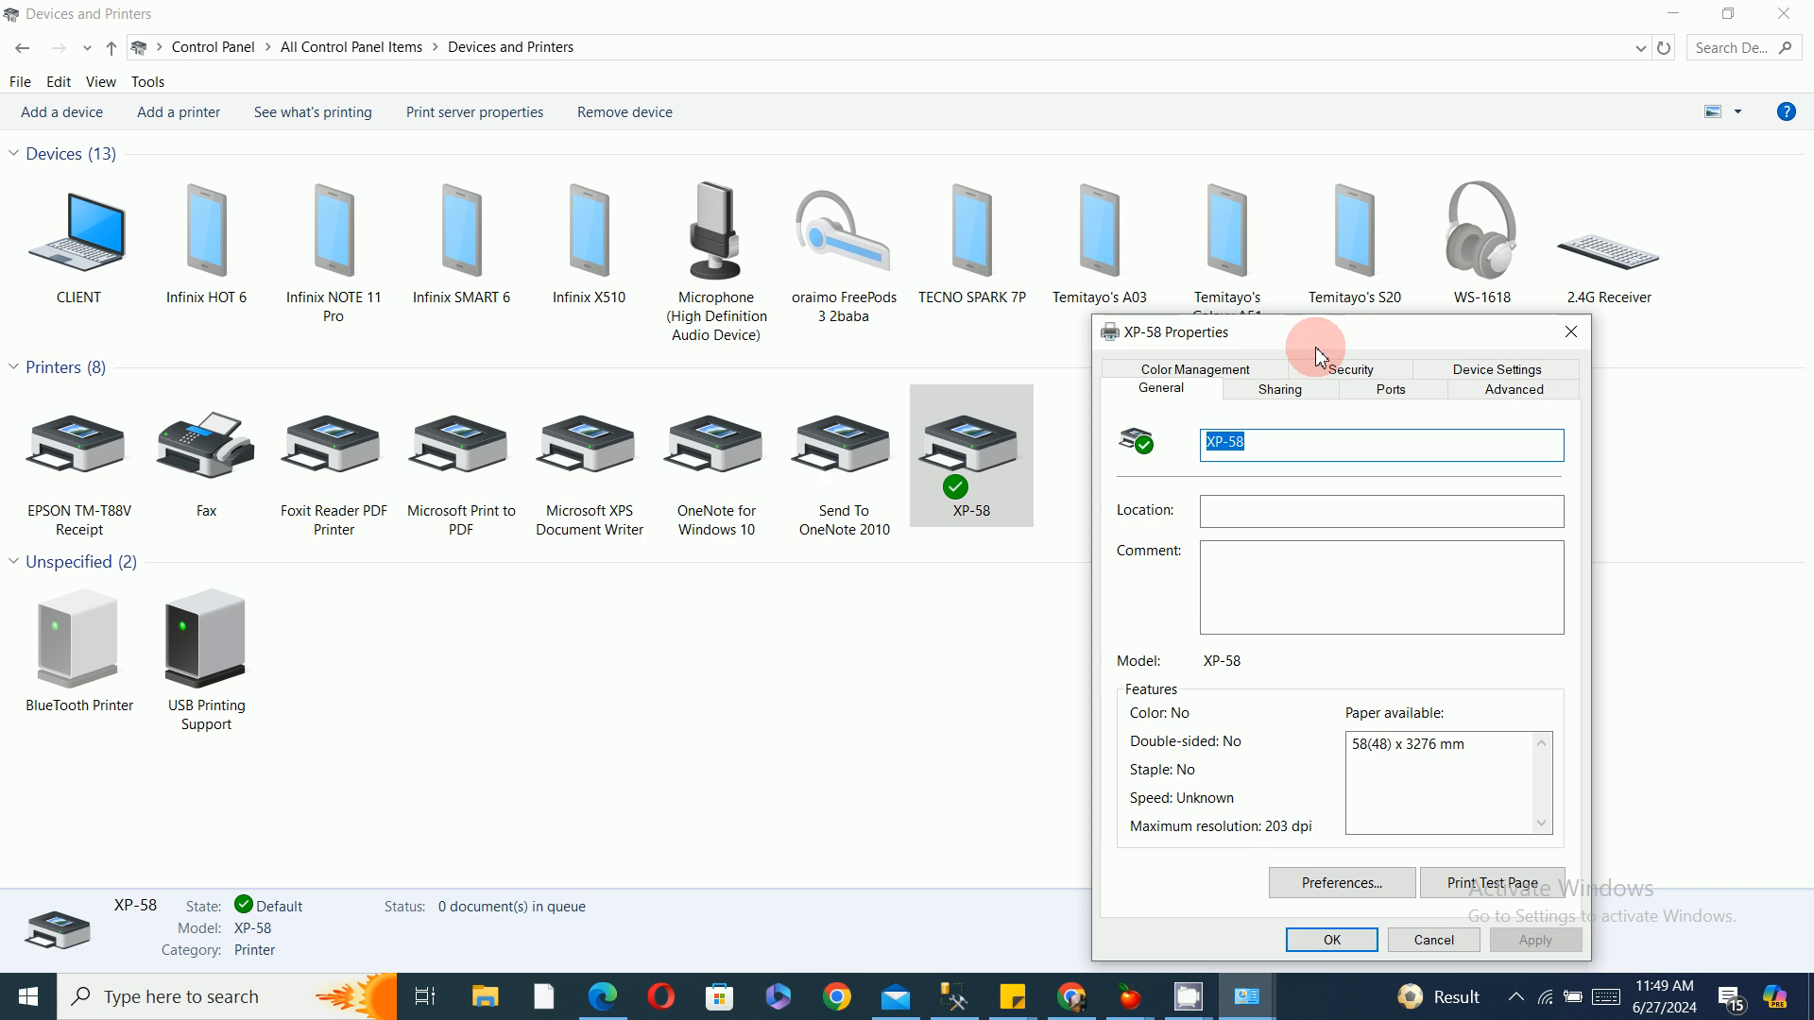
{"action": "left_click_drag", "start_coordinate": [1257, 321], "coordinate": [423, 231]}
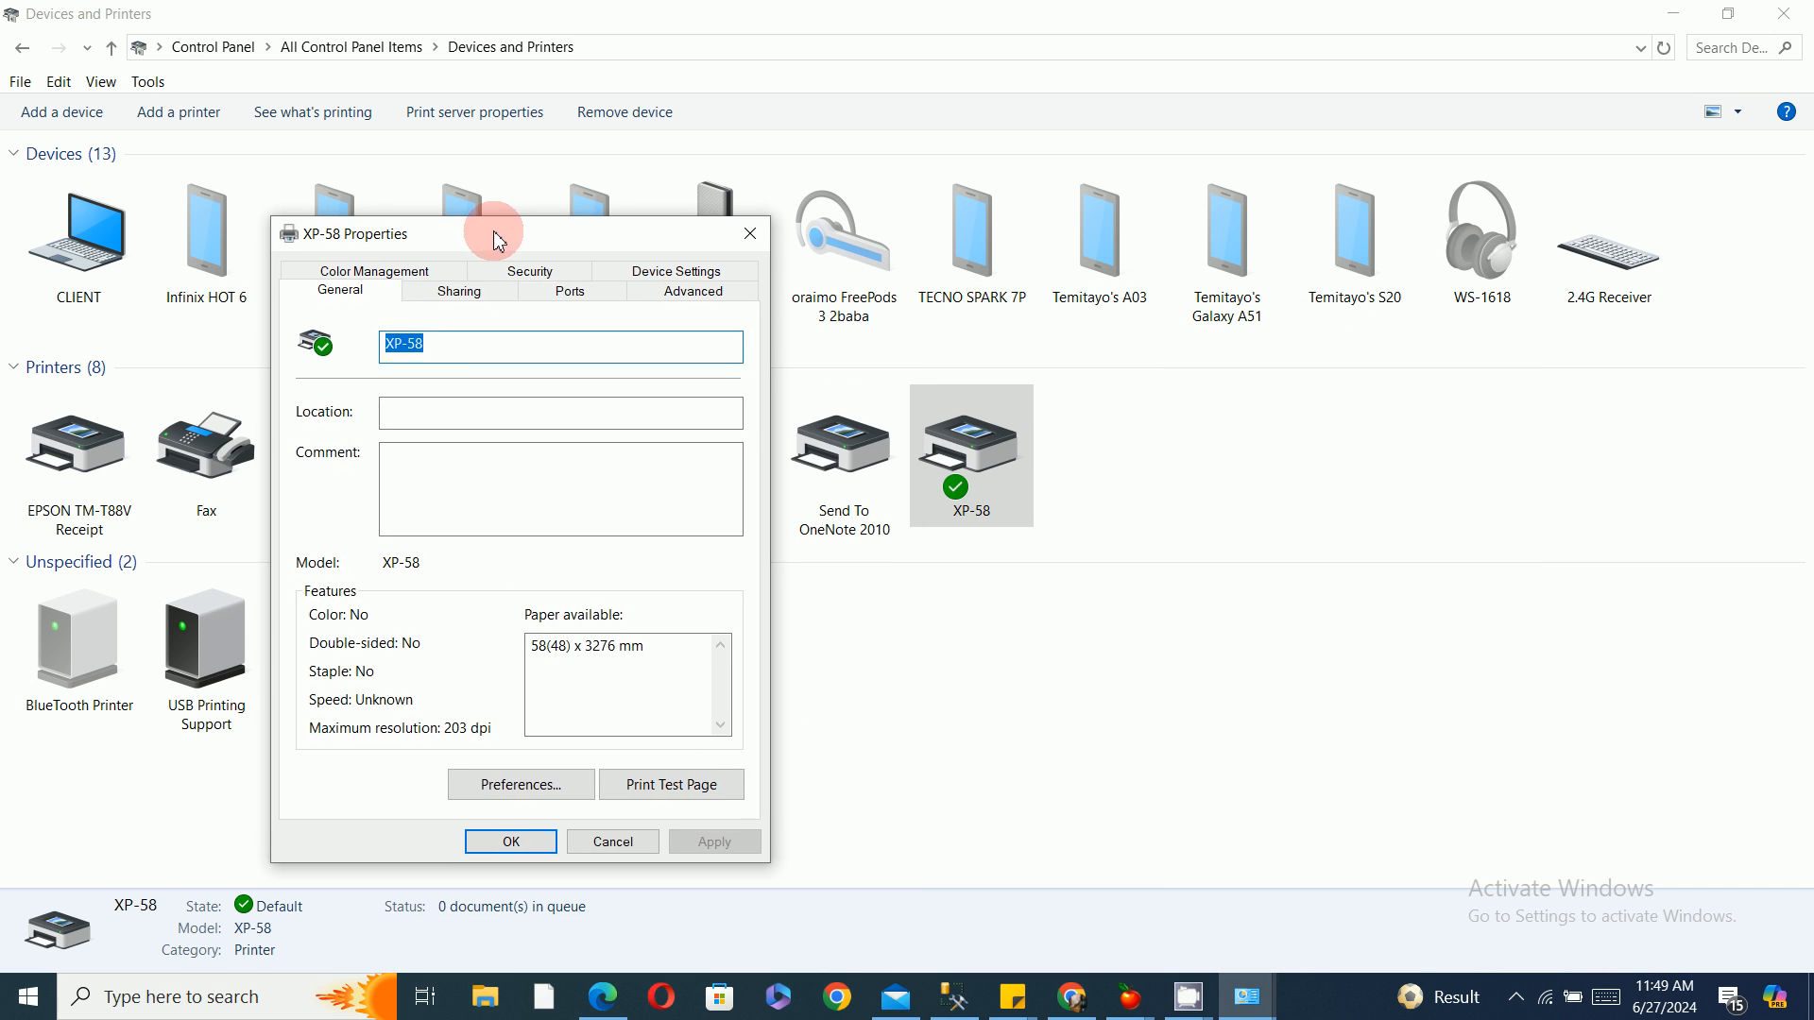
{"action": "left_click", "coordinate": [567, 289]}
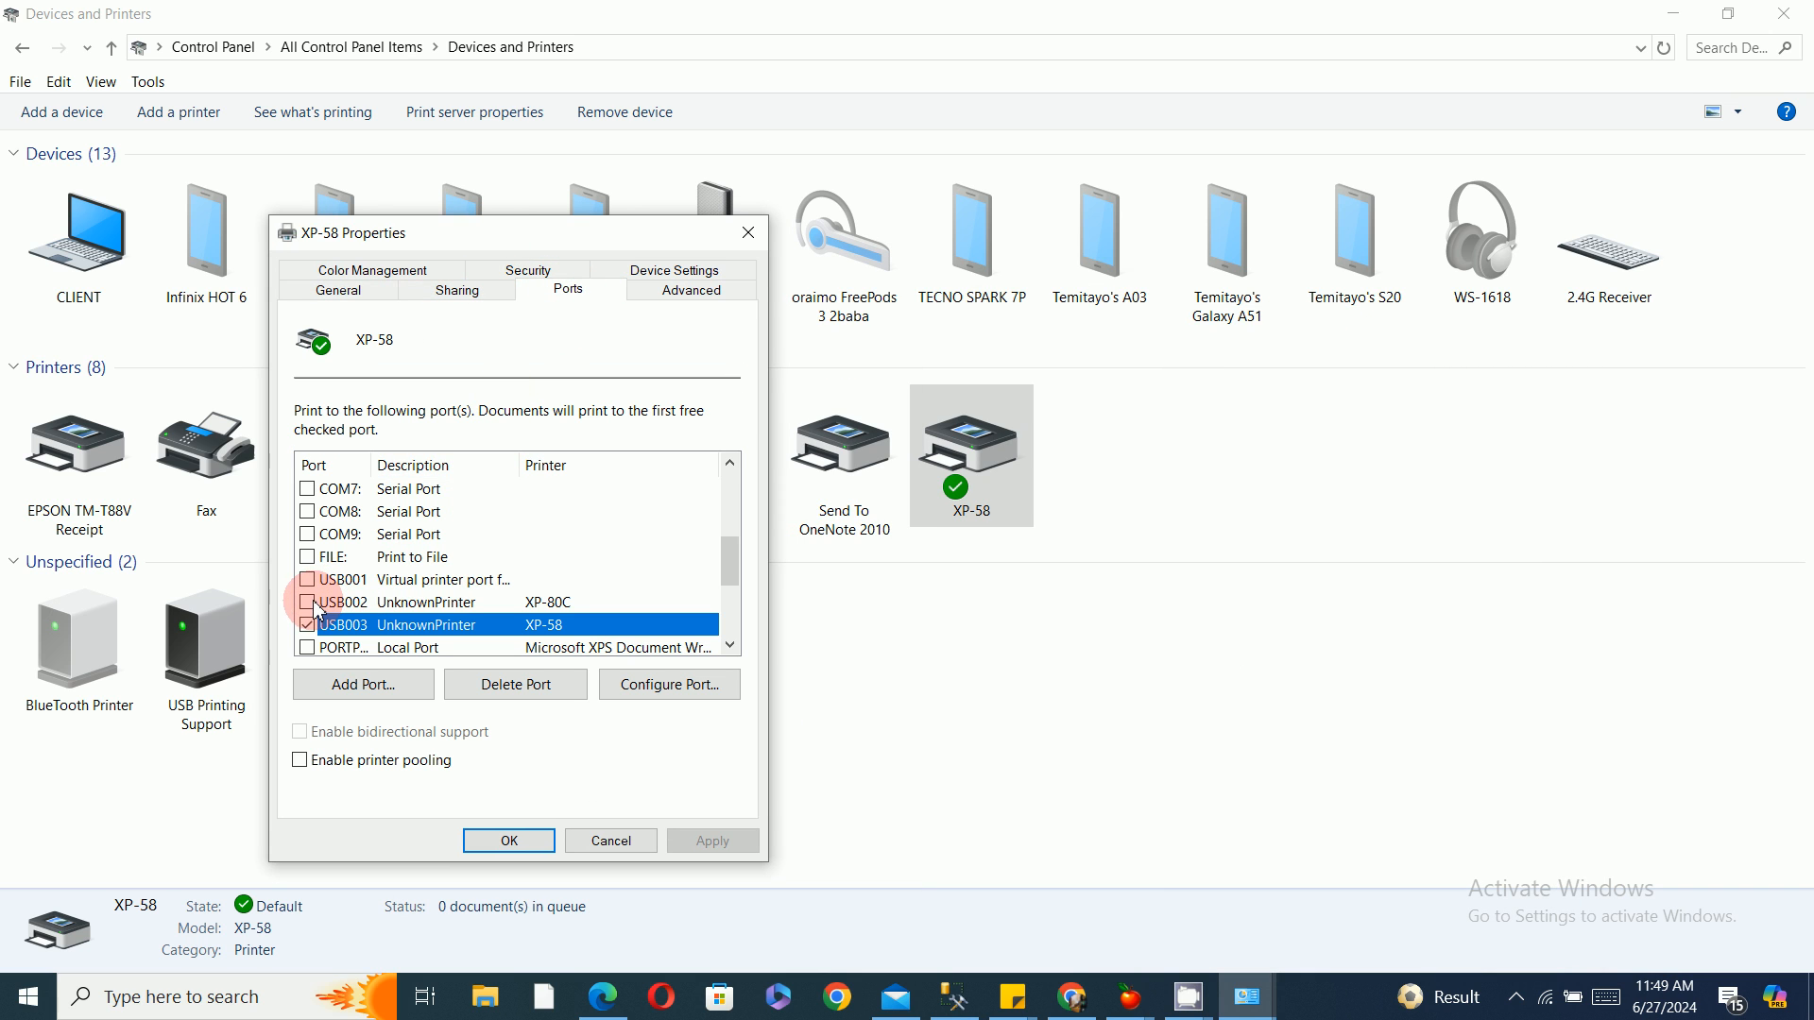
{"action": "left_click", "coordinate": [351, 289]}
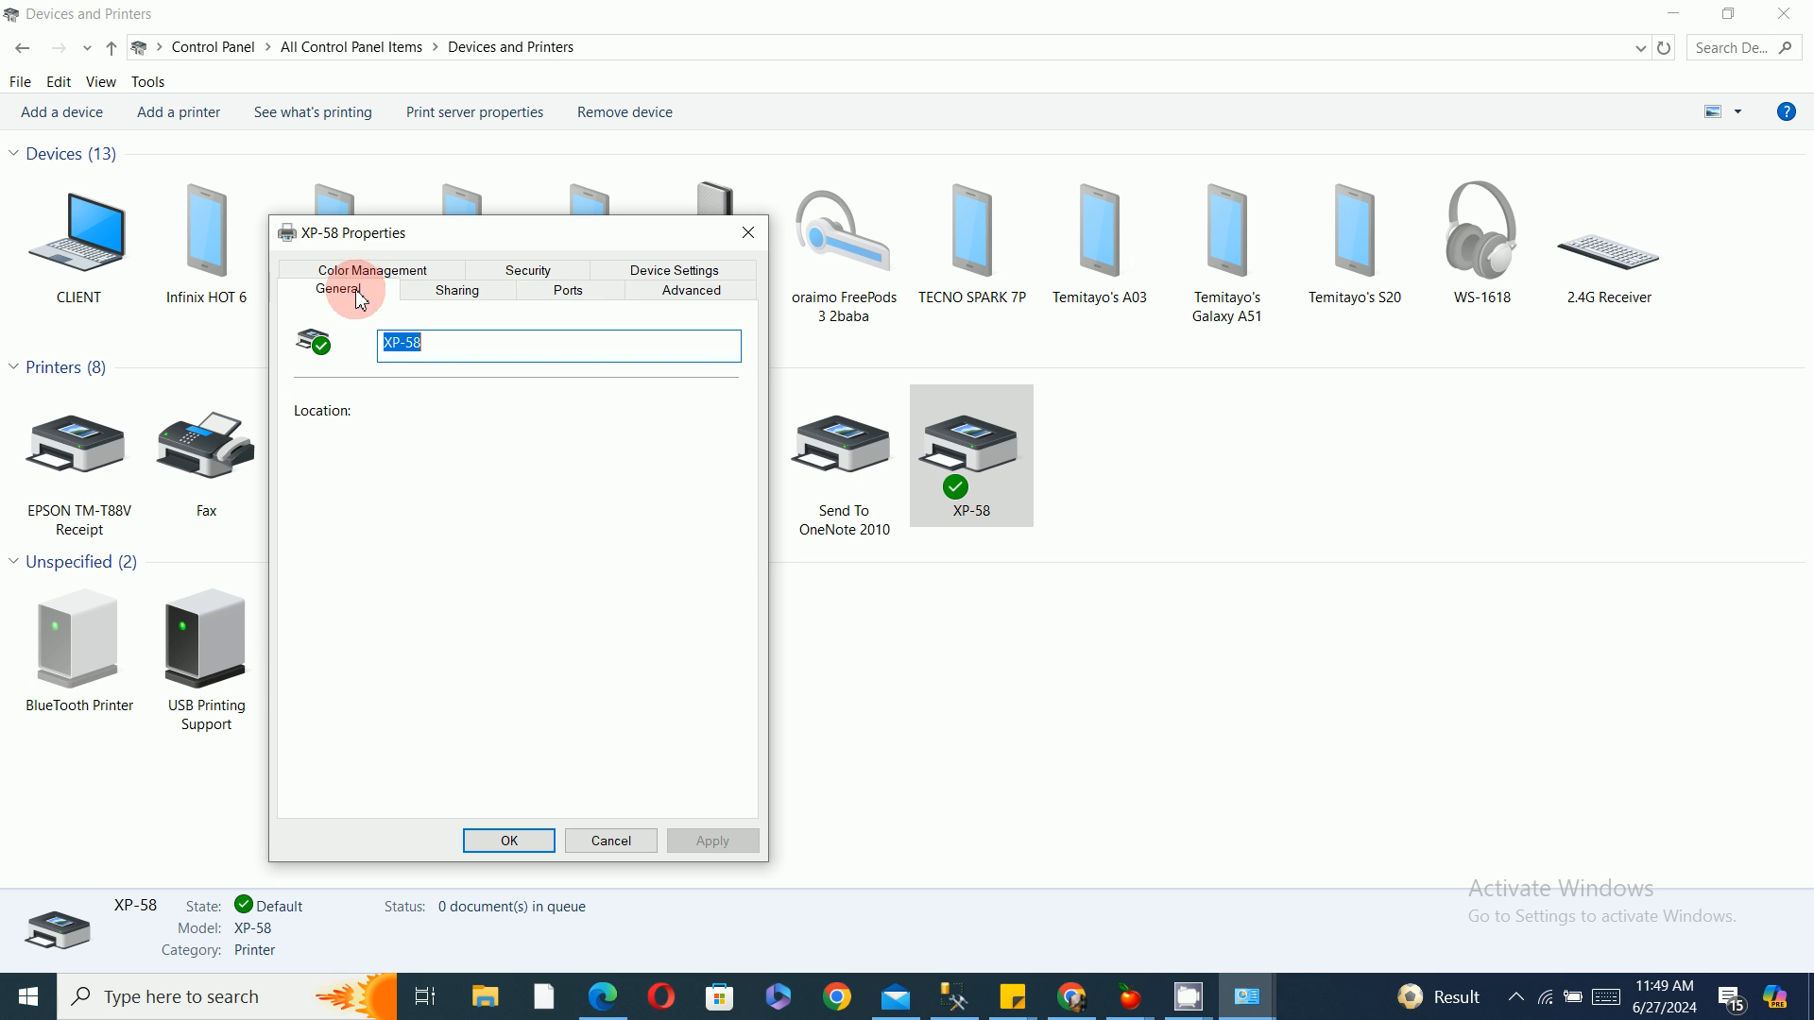
{"action": "left_click", "coordinate": [749, 232]}
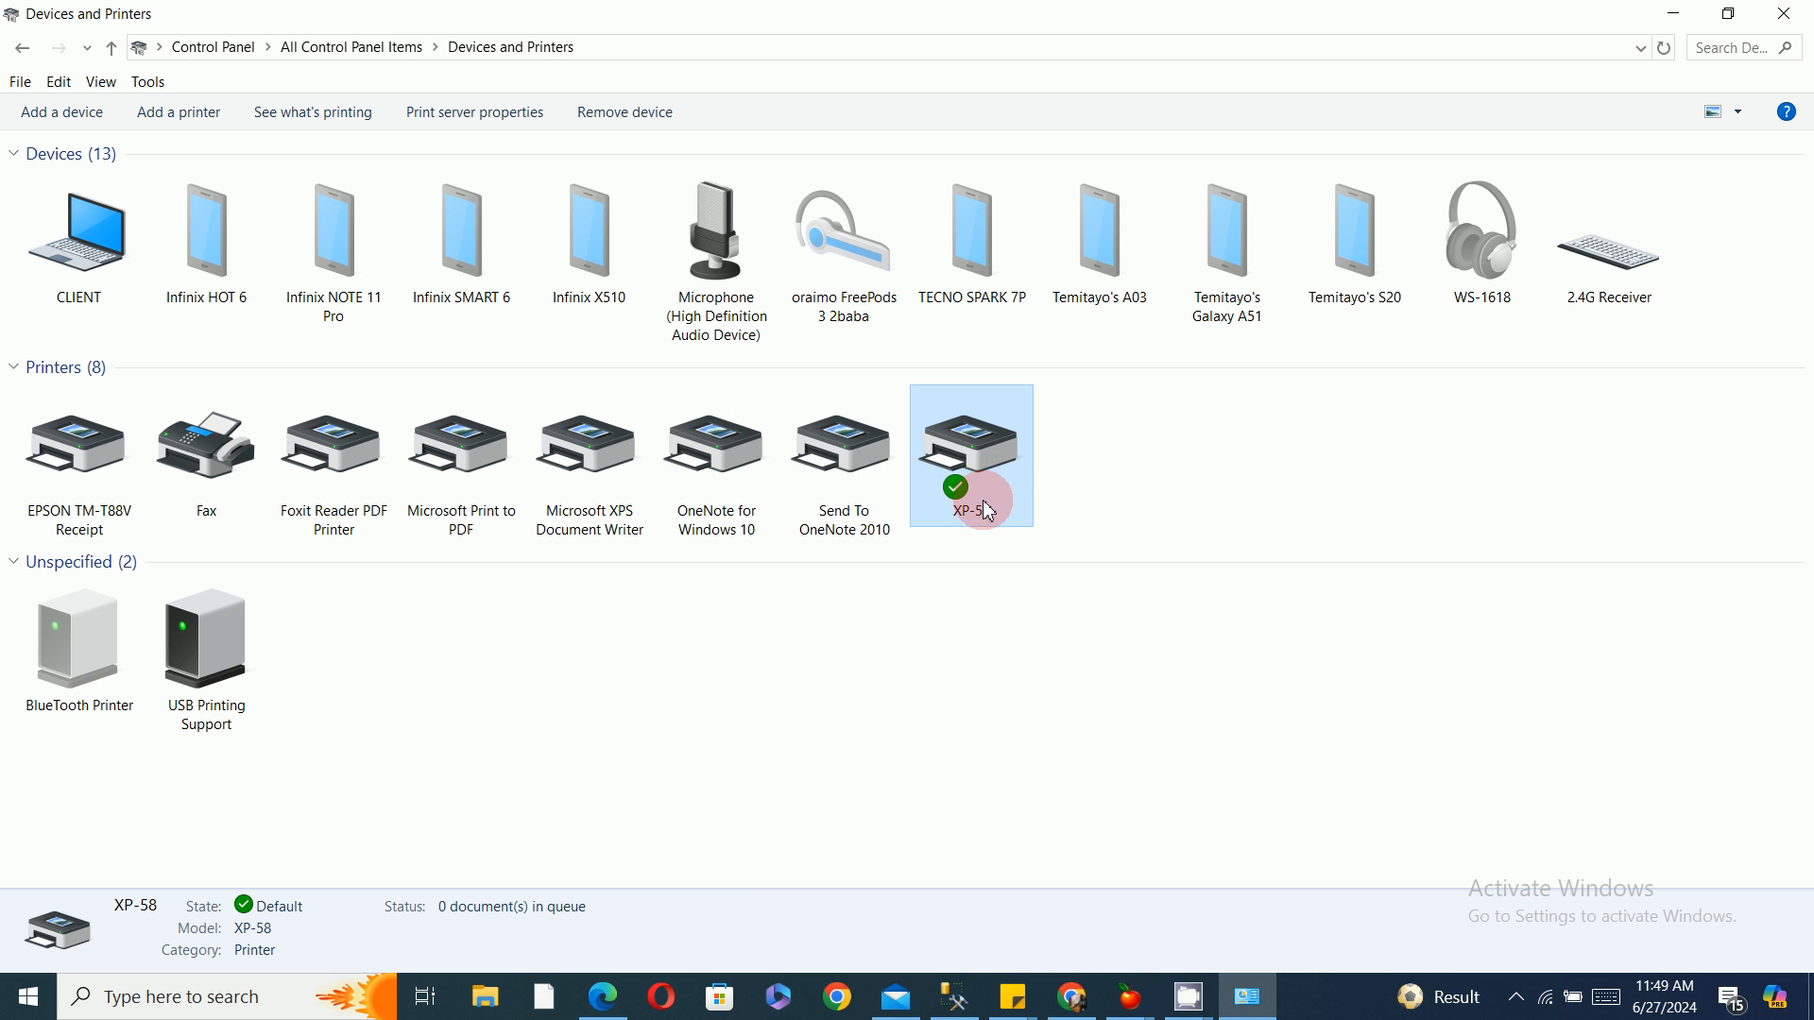
Assign the XP-58 printer to port USB002 in its printer properties and apply the change.
{"action": "right_click", "coordinate": [992, 488]}
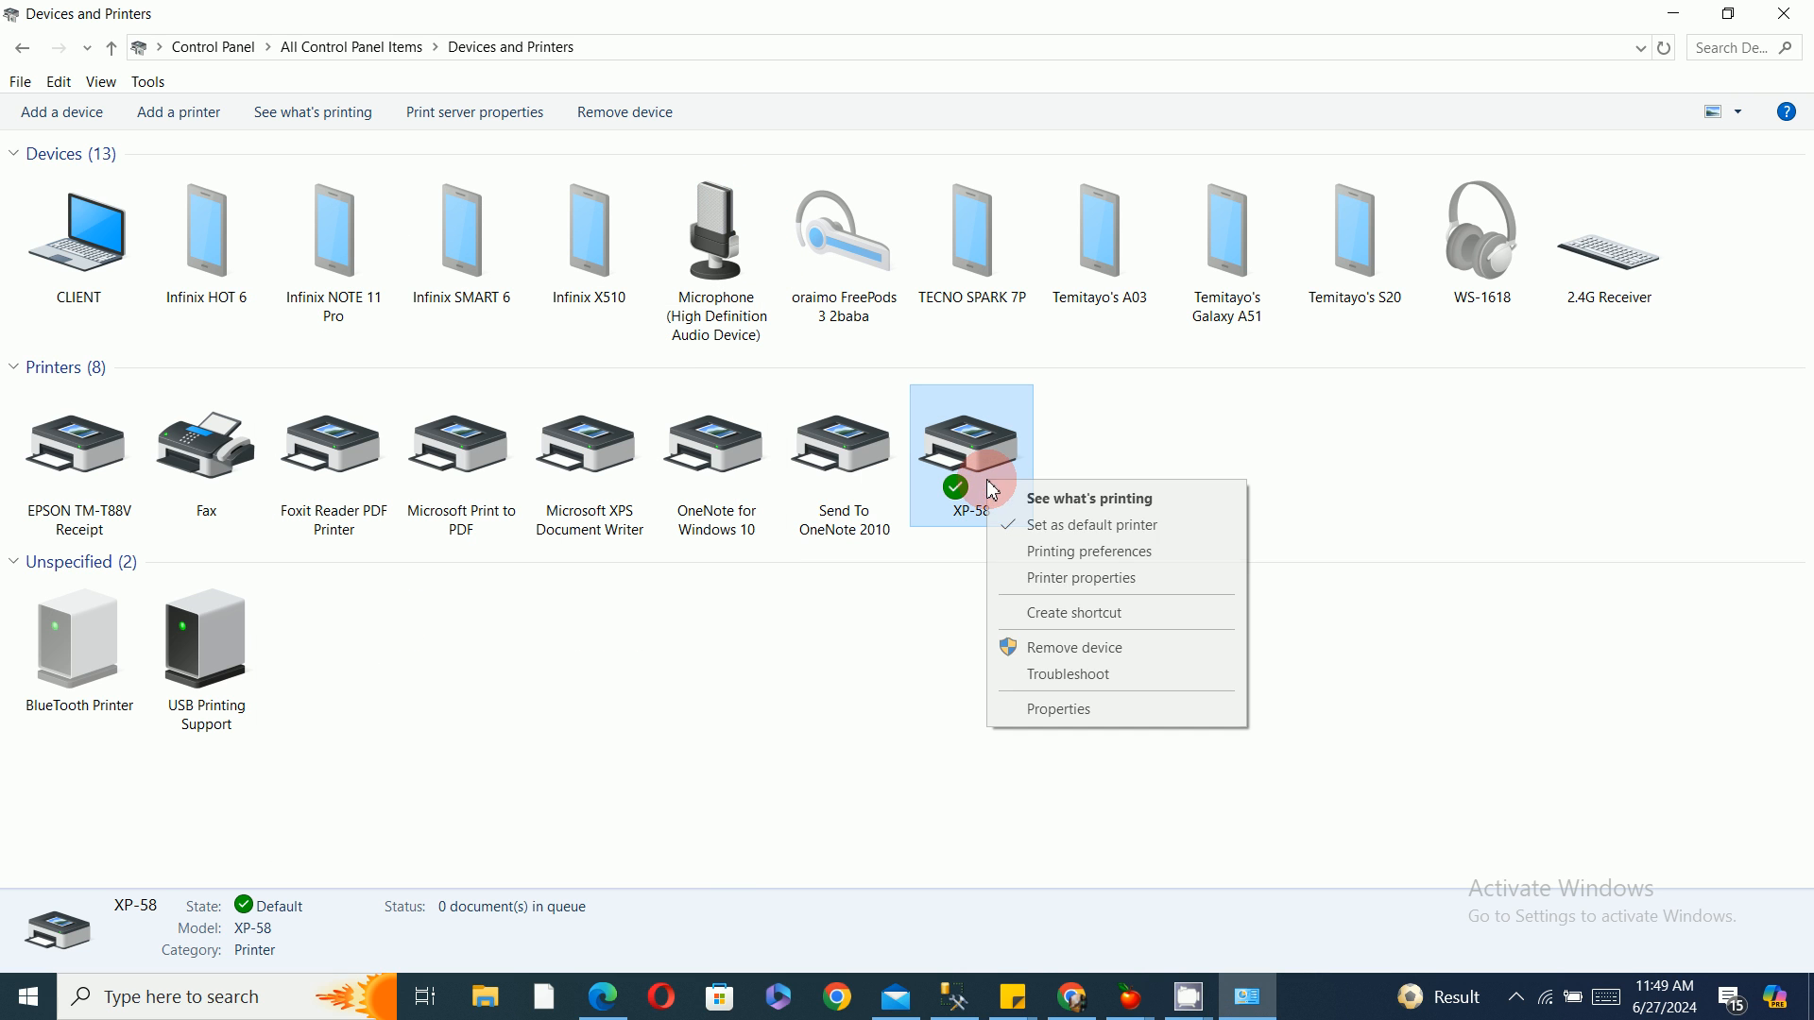
{"action": "left_click", "coordinate": [1131, 593]}
{"action": "left_click", "coordinate": [1252, 312]}
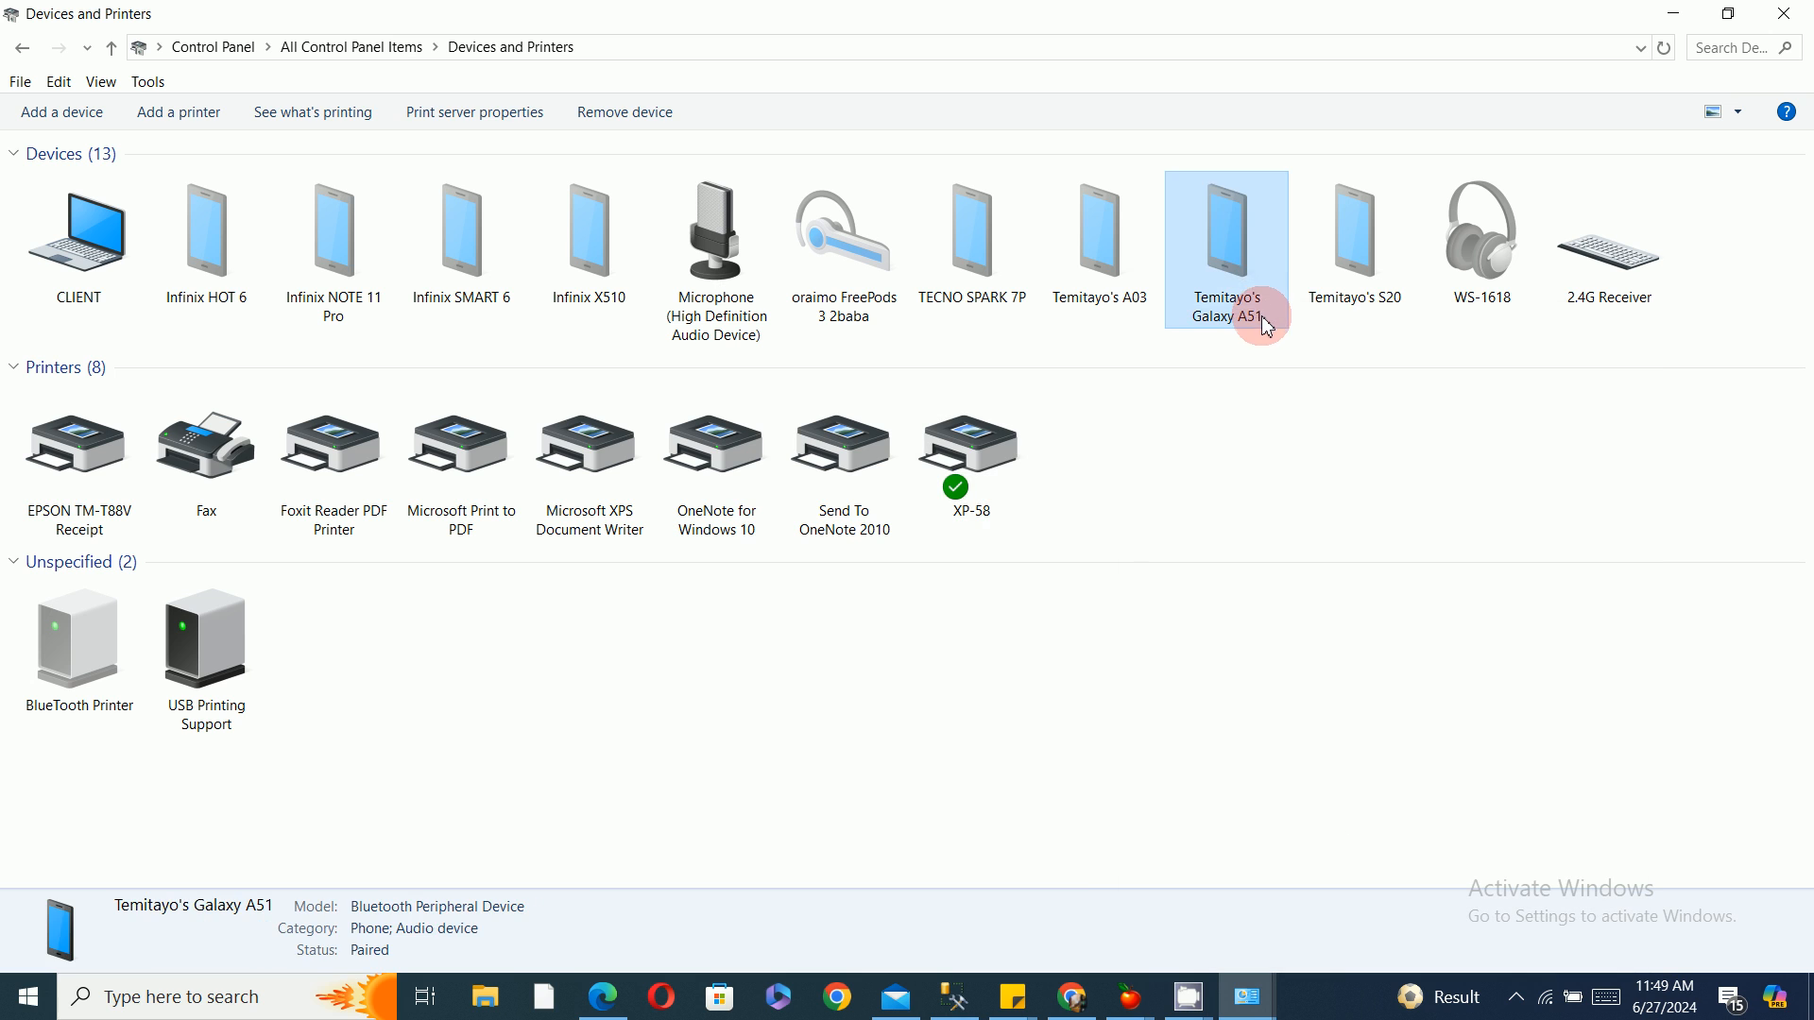
{"action": "left_click", "coordinate": [930, 491]}
{"action": "right_click", "coordinate": [935, 448]}
{"action": "left_click", "coordinate": [1047, 556]}
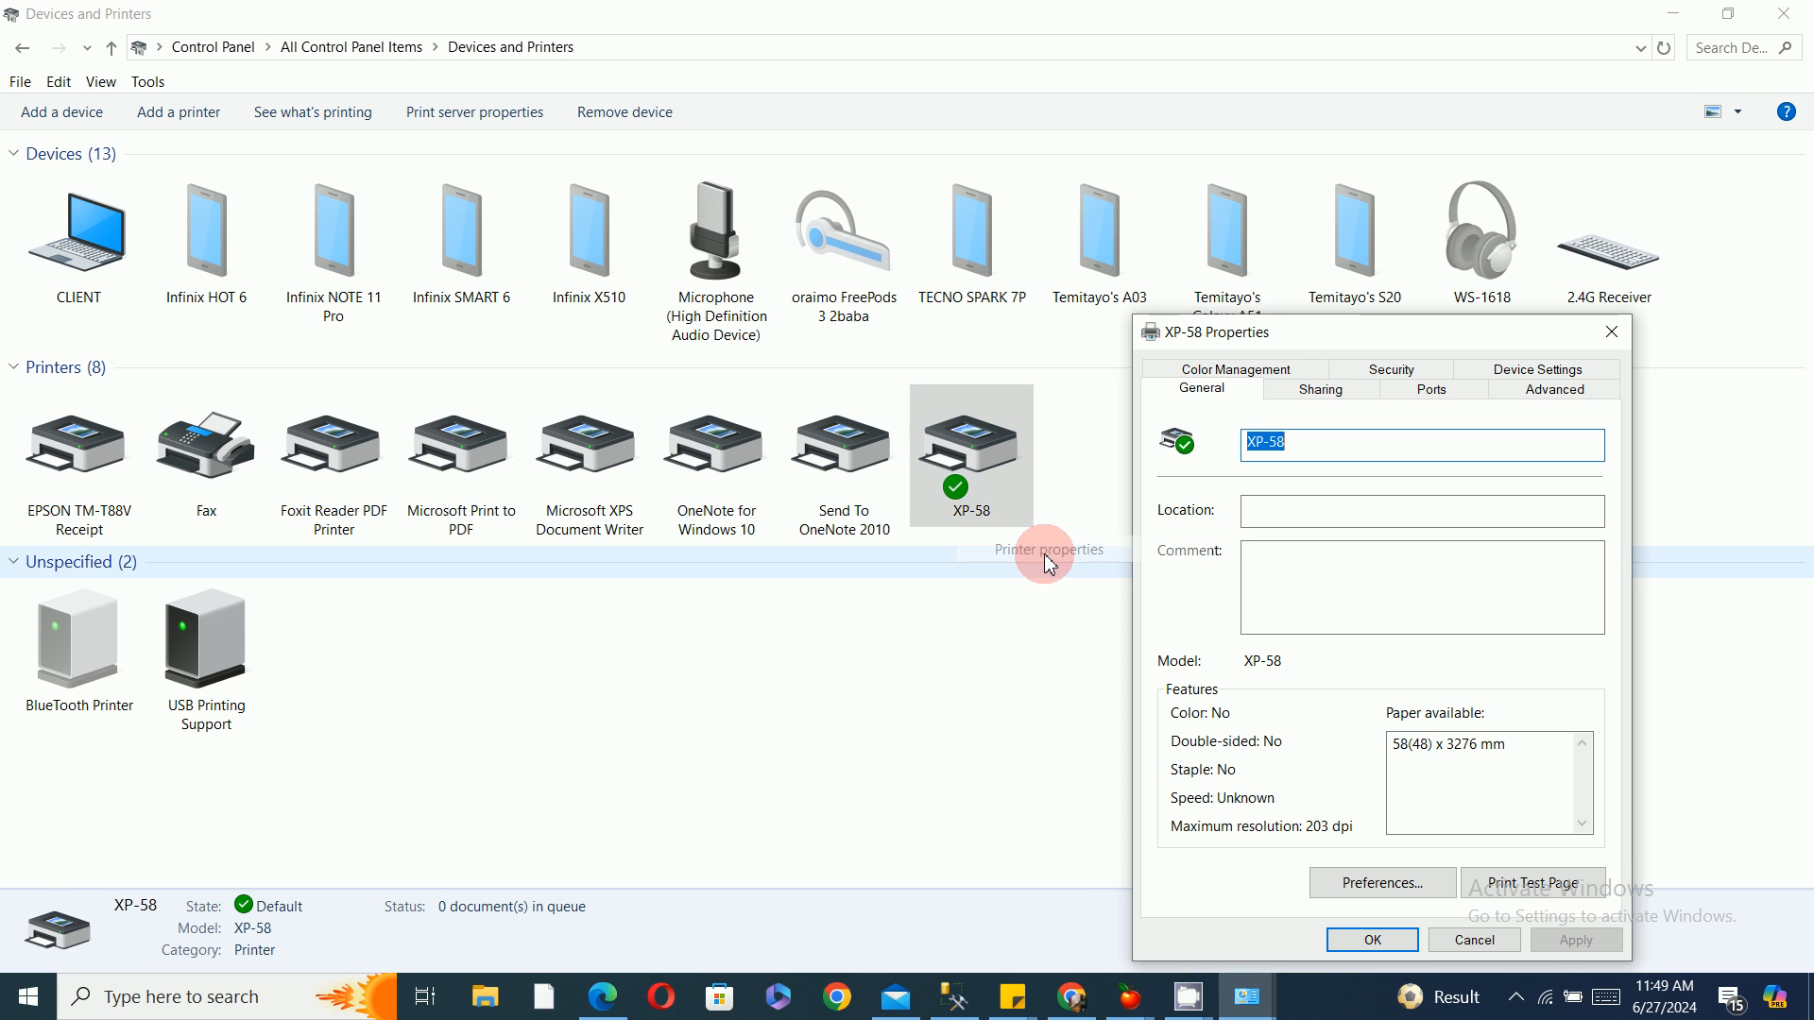
{"action": "left_click_drag", "start_coordinate": [1285, 324], "coordinate": [642, 248]}
{"action": "left_click", "coordinate": [570, 320]}
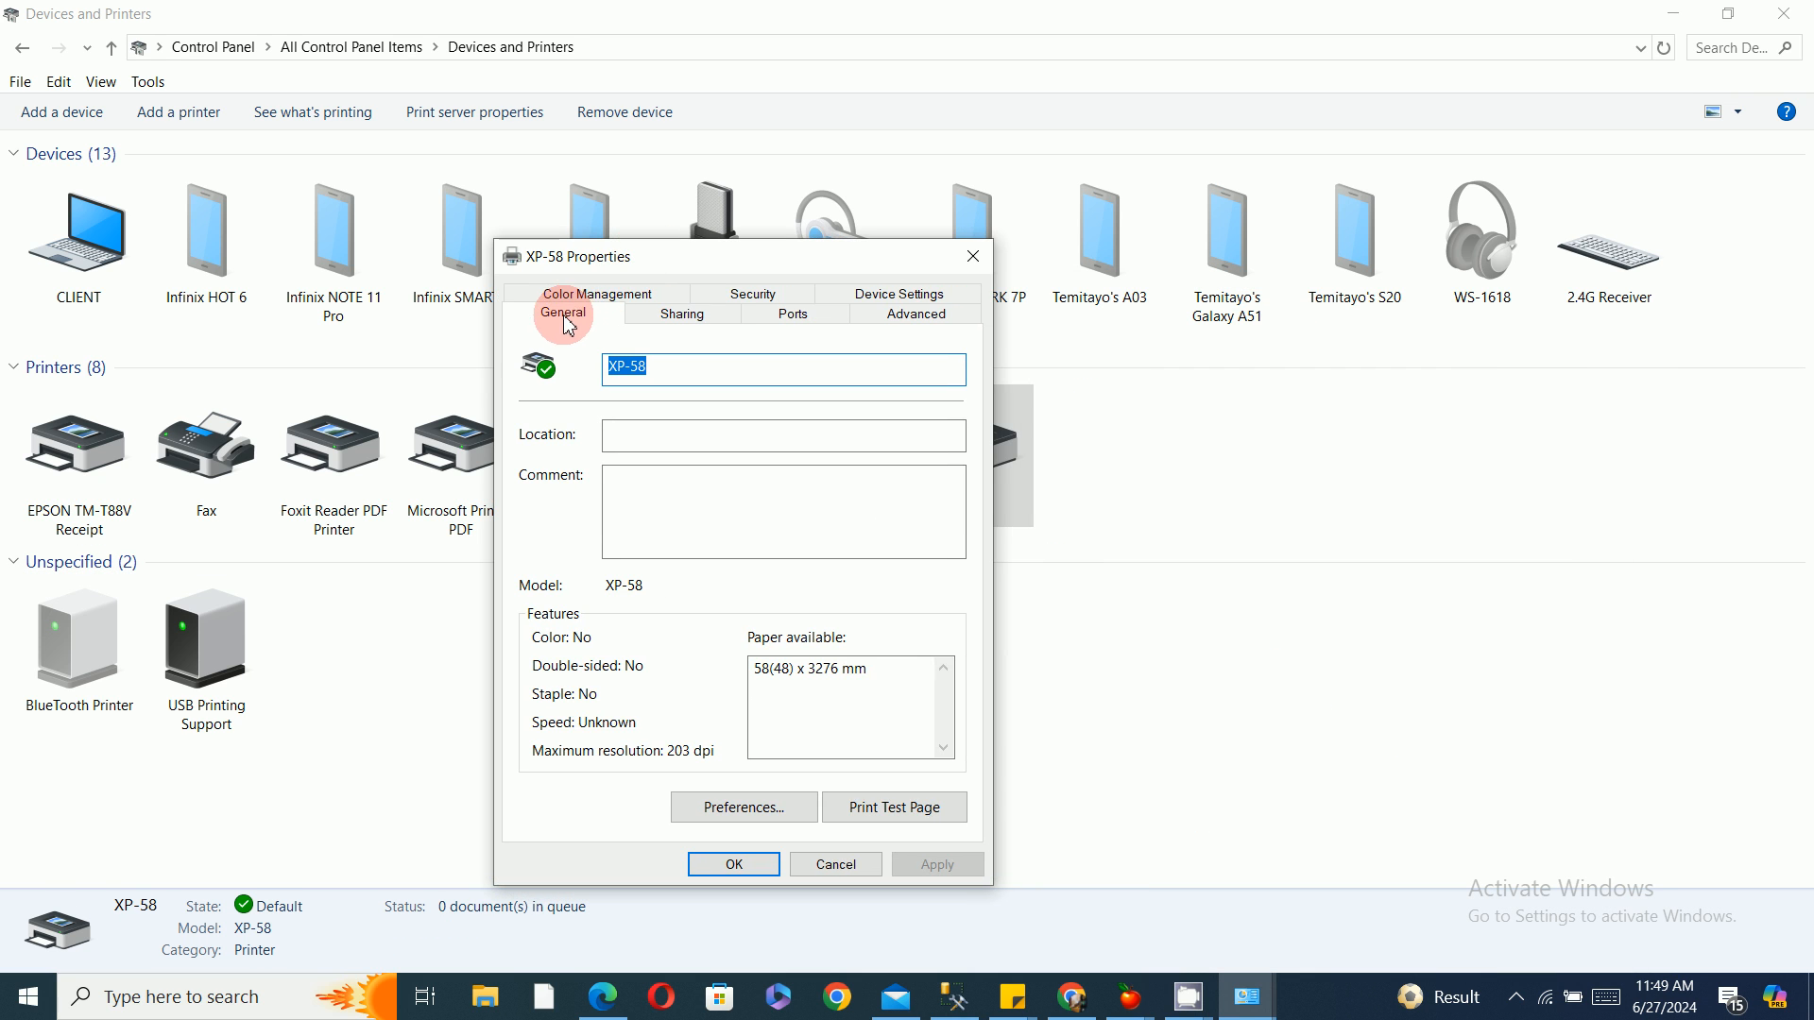
{"action": "left_click", "coordinate": [799, 317]}
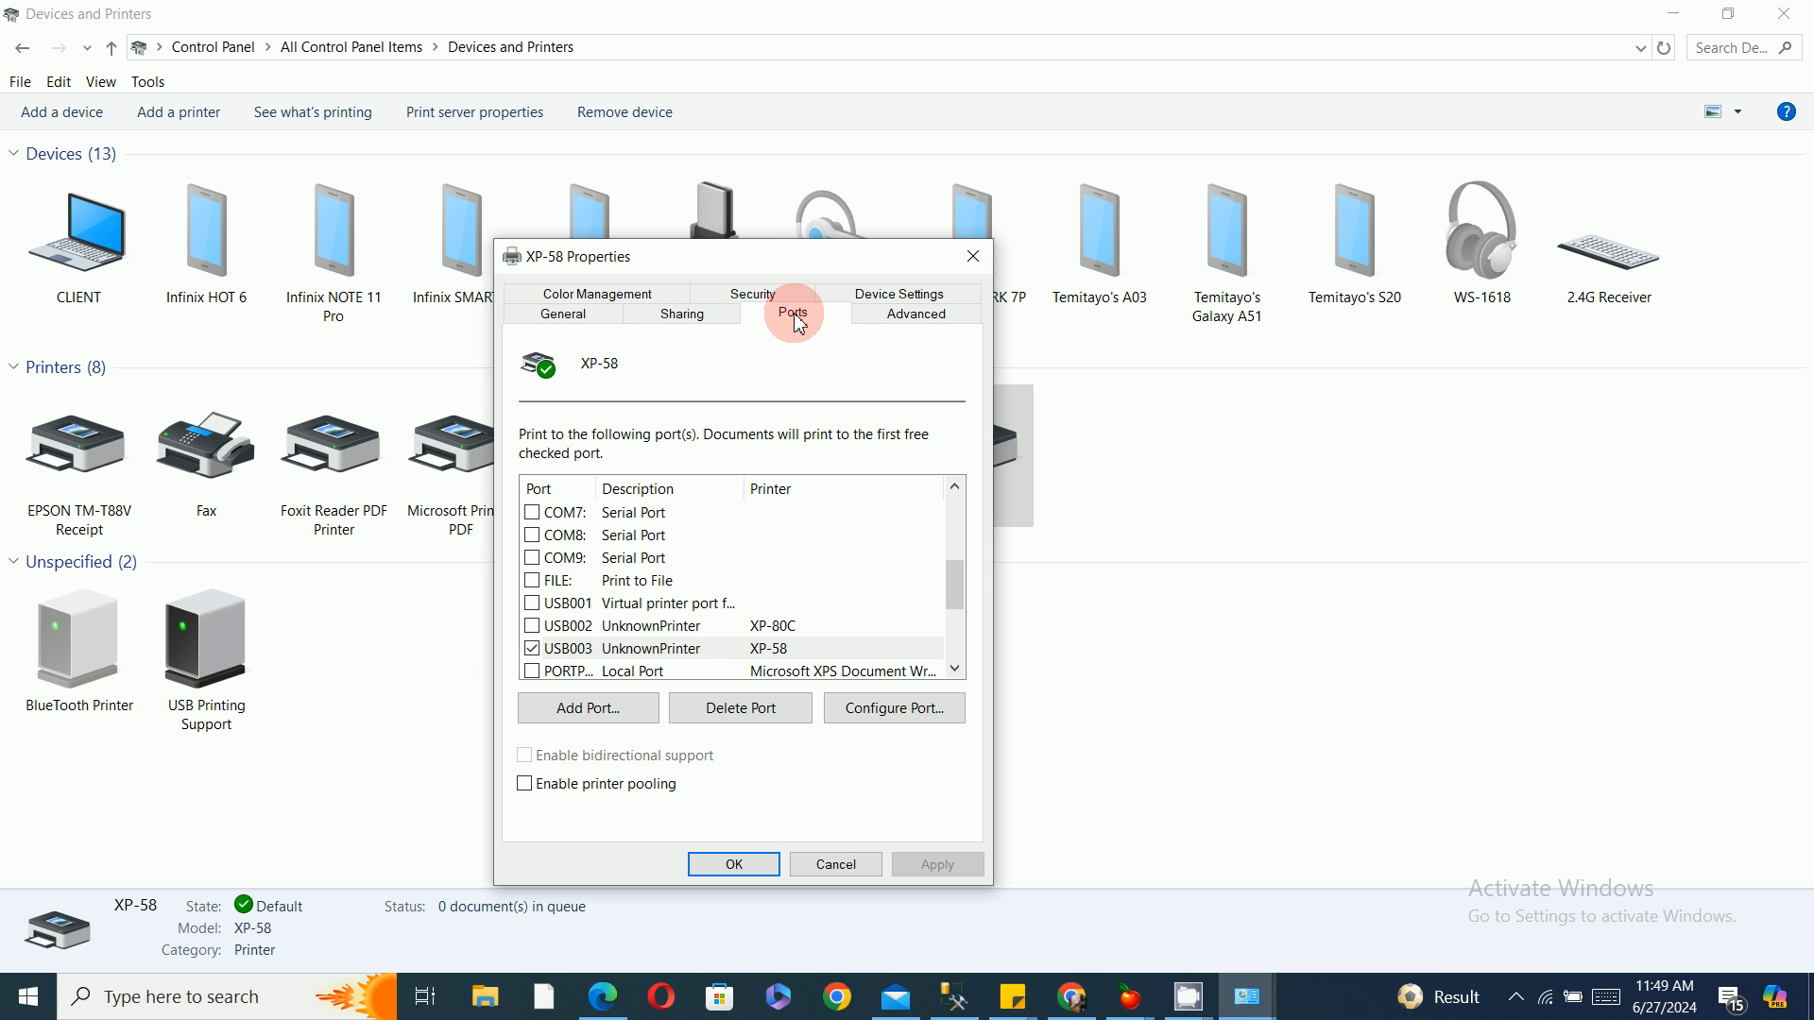
{"action": "left_click", "coordinate": [533, 627]}
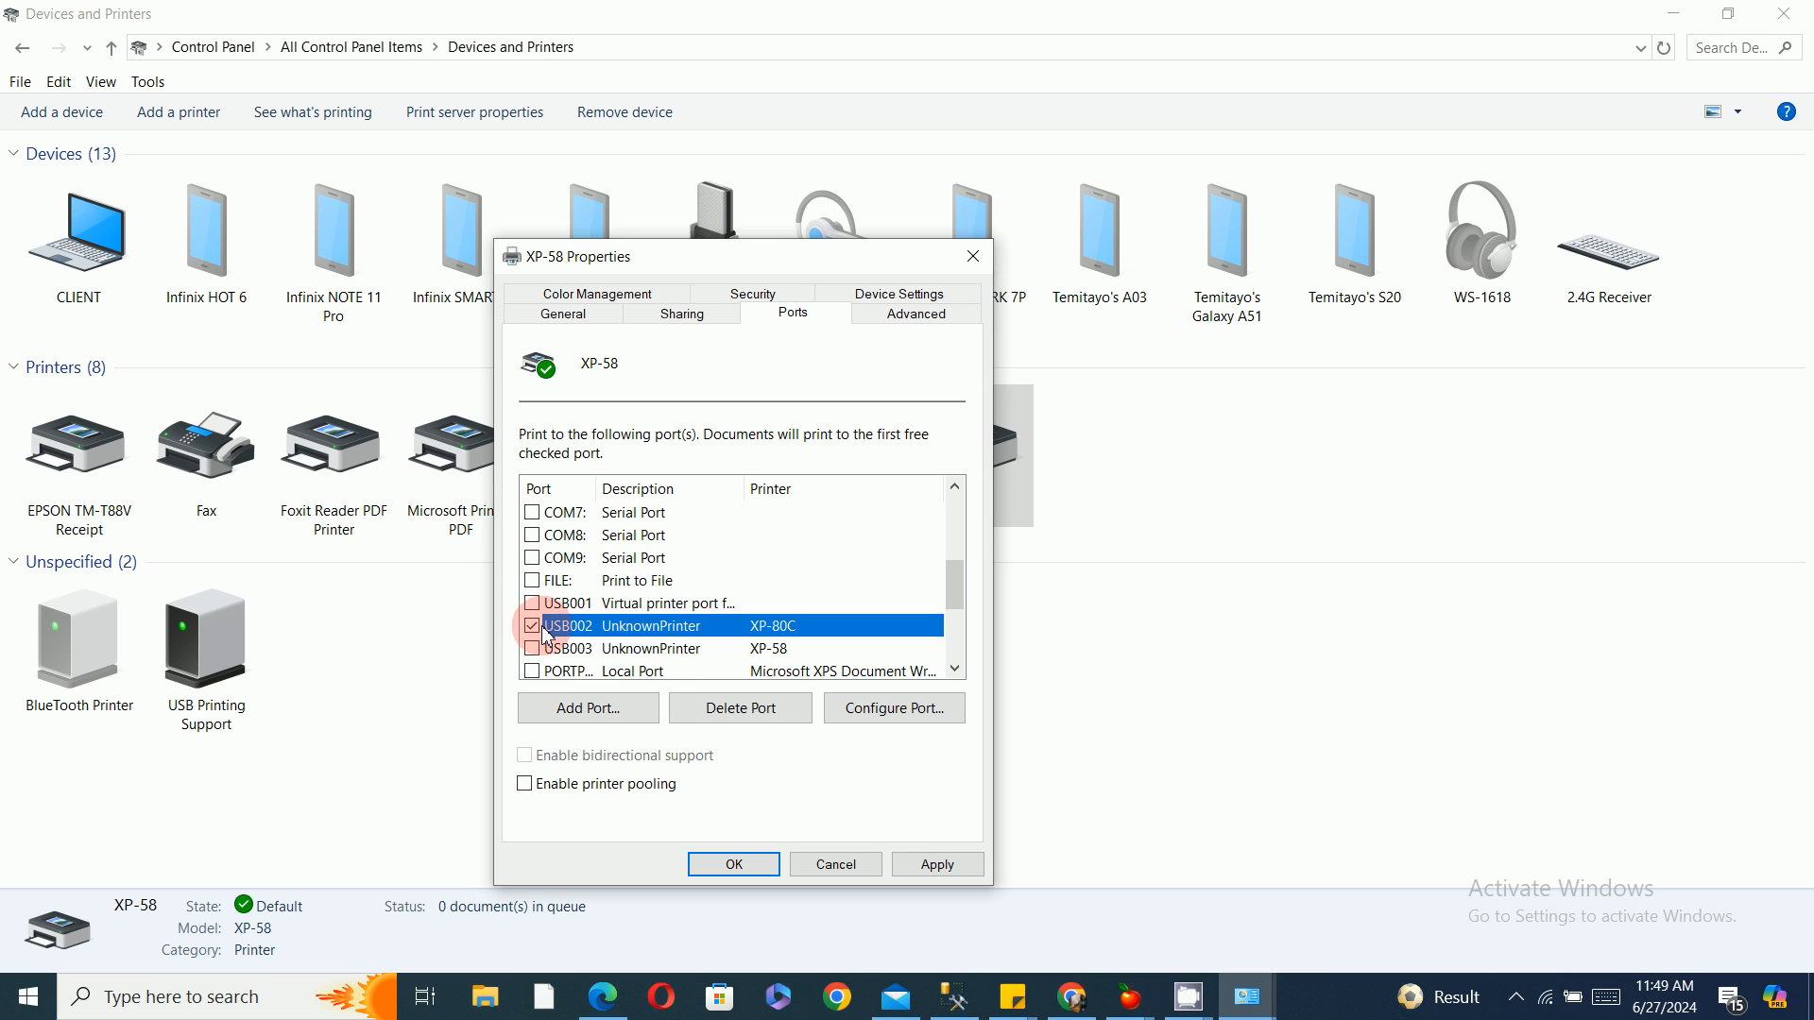
{"action": "left_click", "coordinate": [941, 863]}
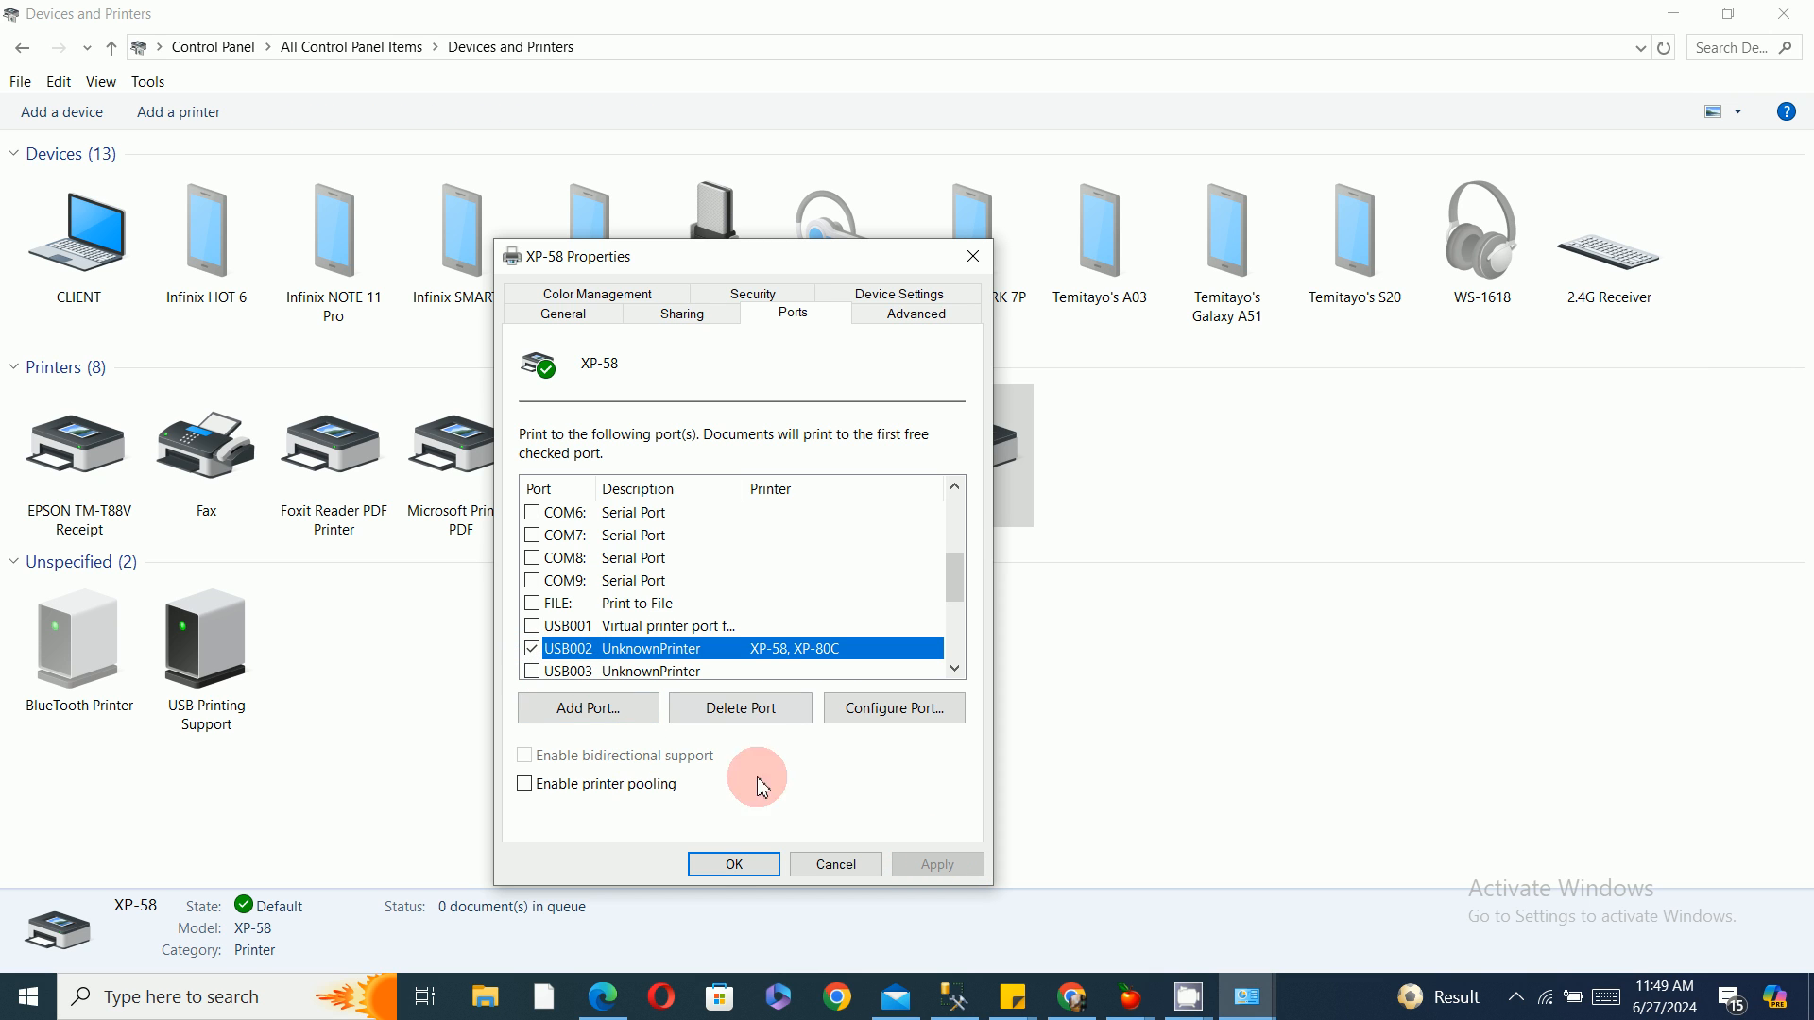
{"action": "left_click", "coordinate": [716, 865]}
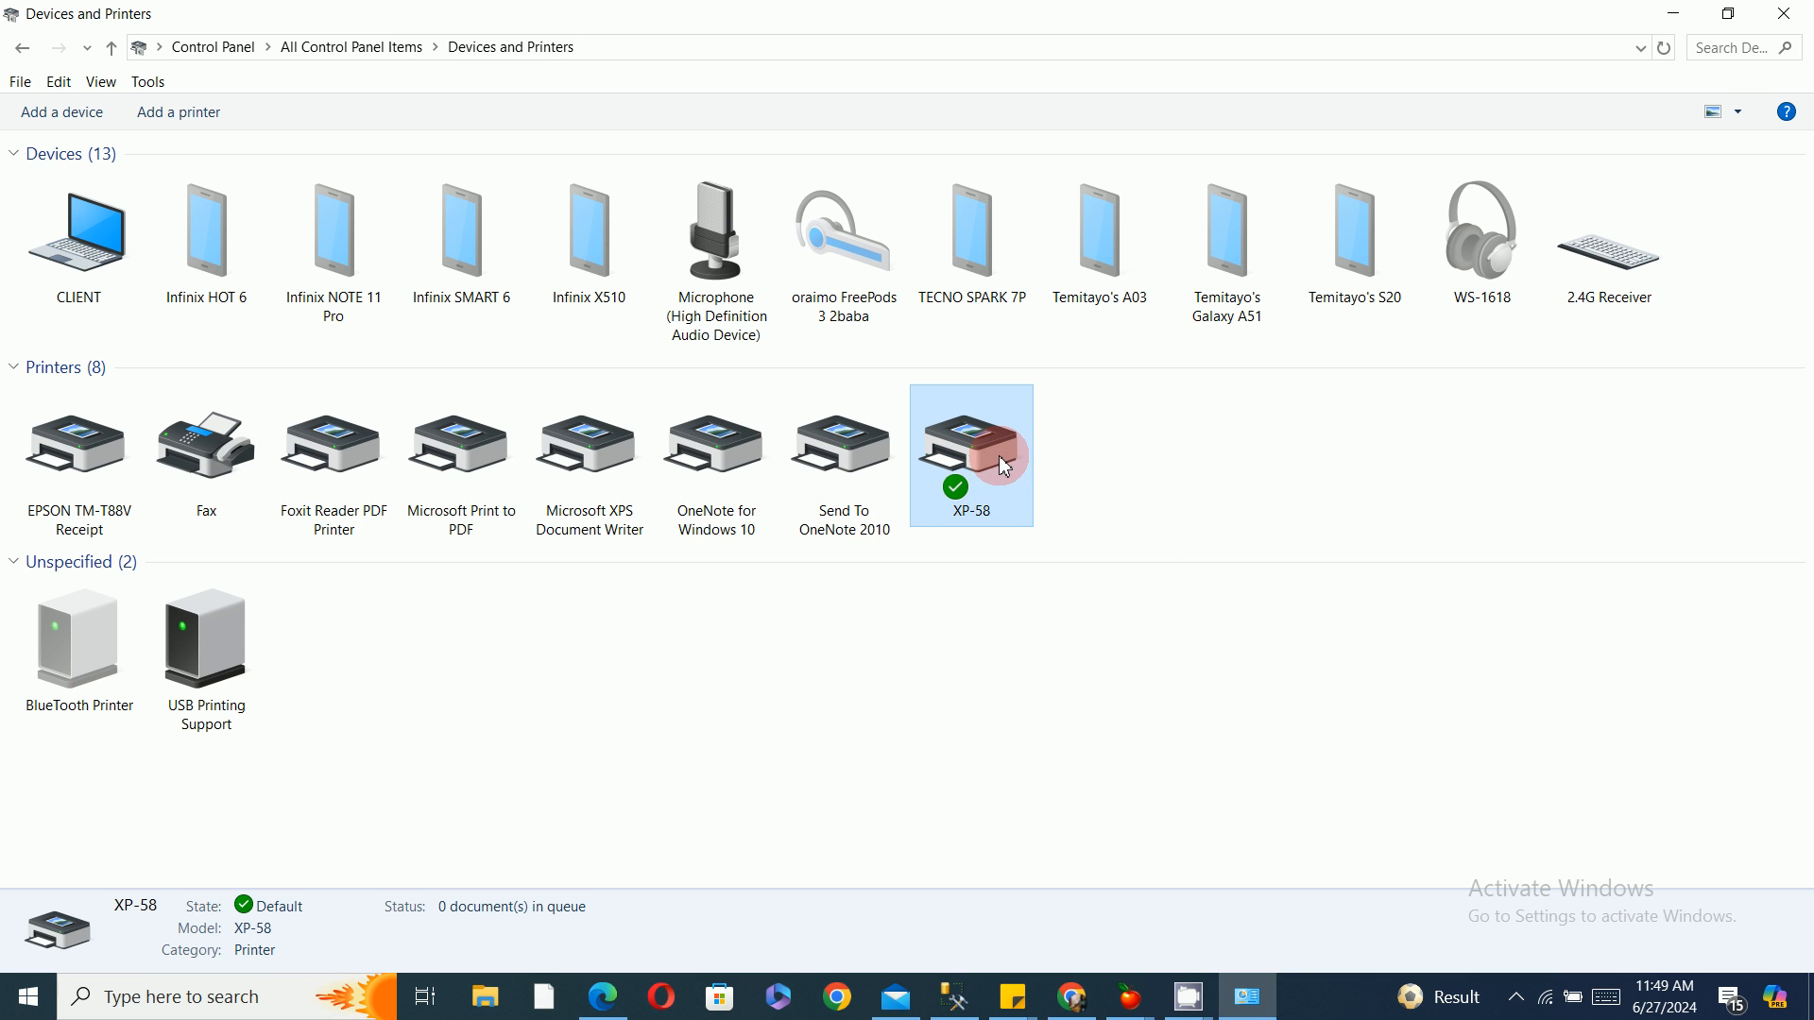
{"action": "left_click", "coordinate": [843, 472]}
{"action": "left_click", "coordinate": [973, 474]}
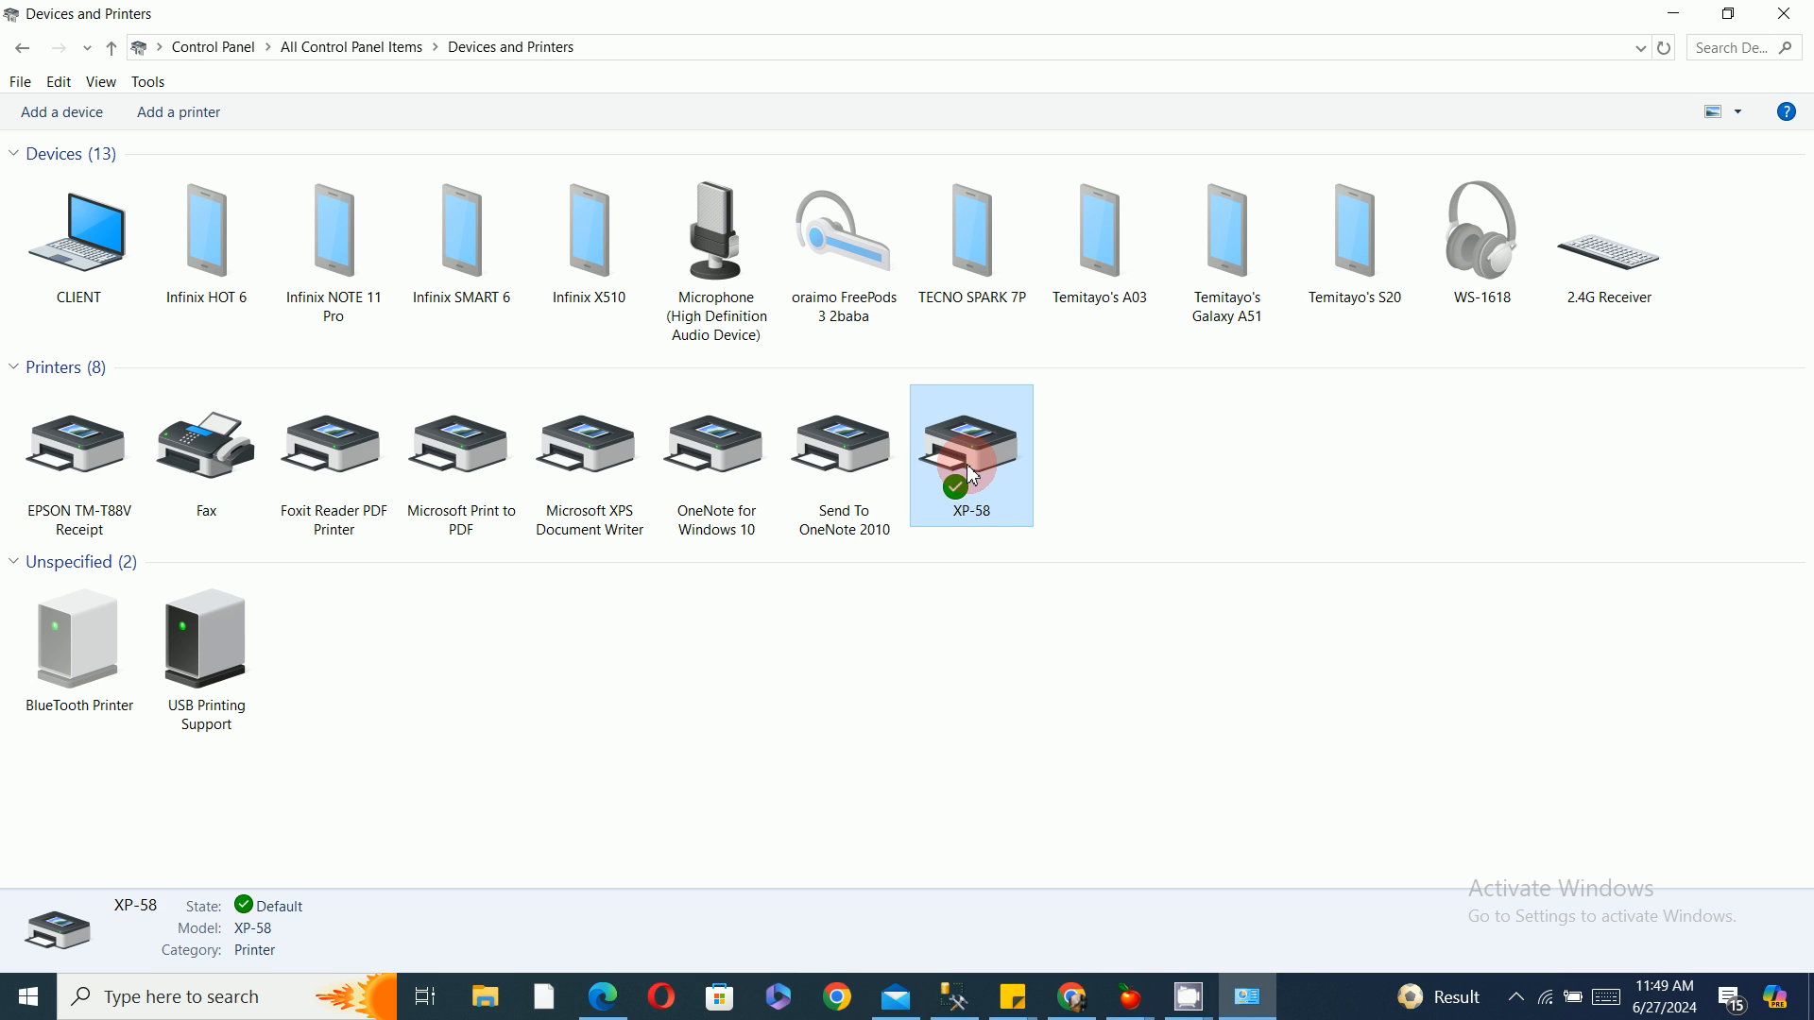
{"action": "left_click", "coordinate": [844, 468]}
{"action": "left_click", "coordinate": [980, 466]}
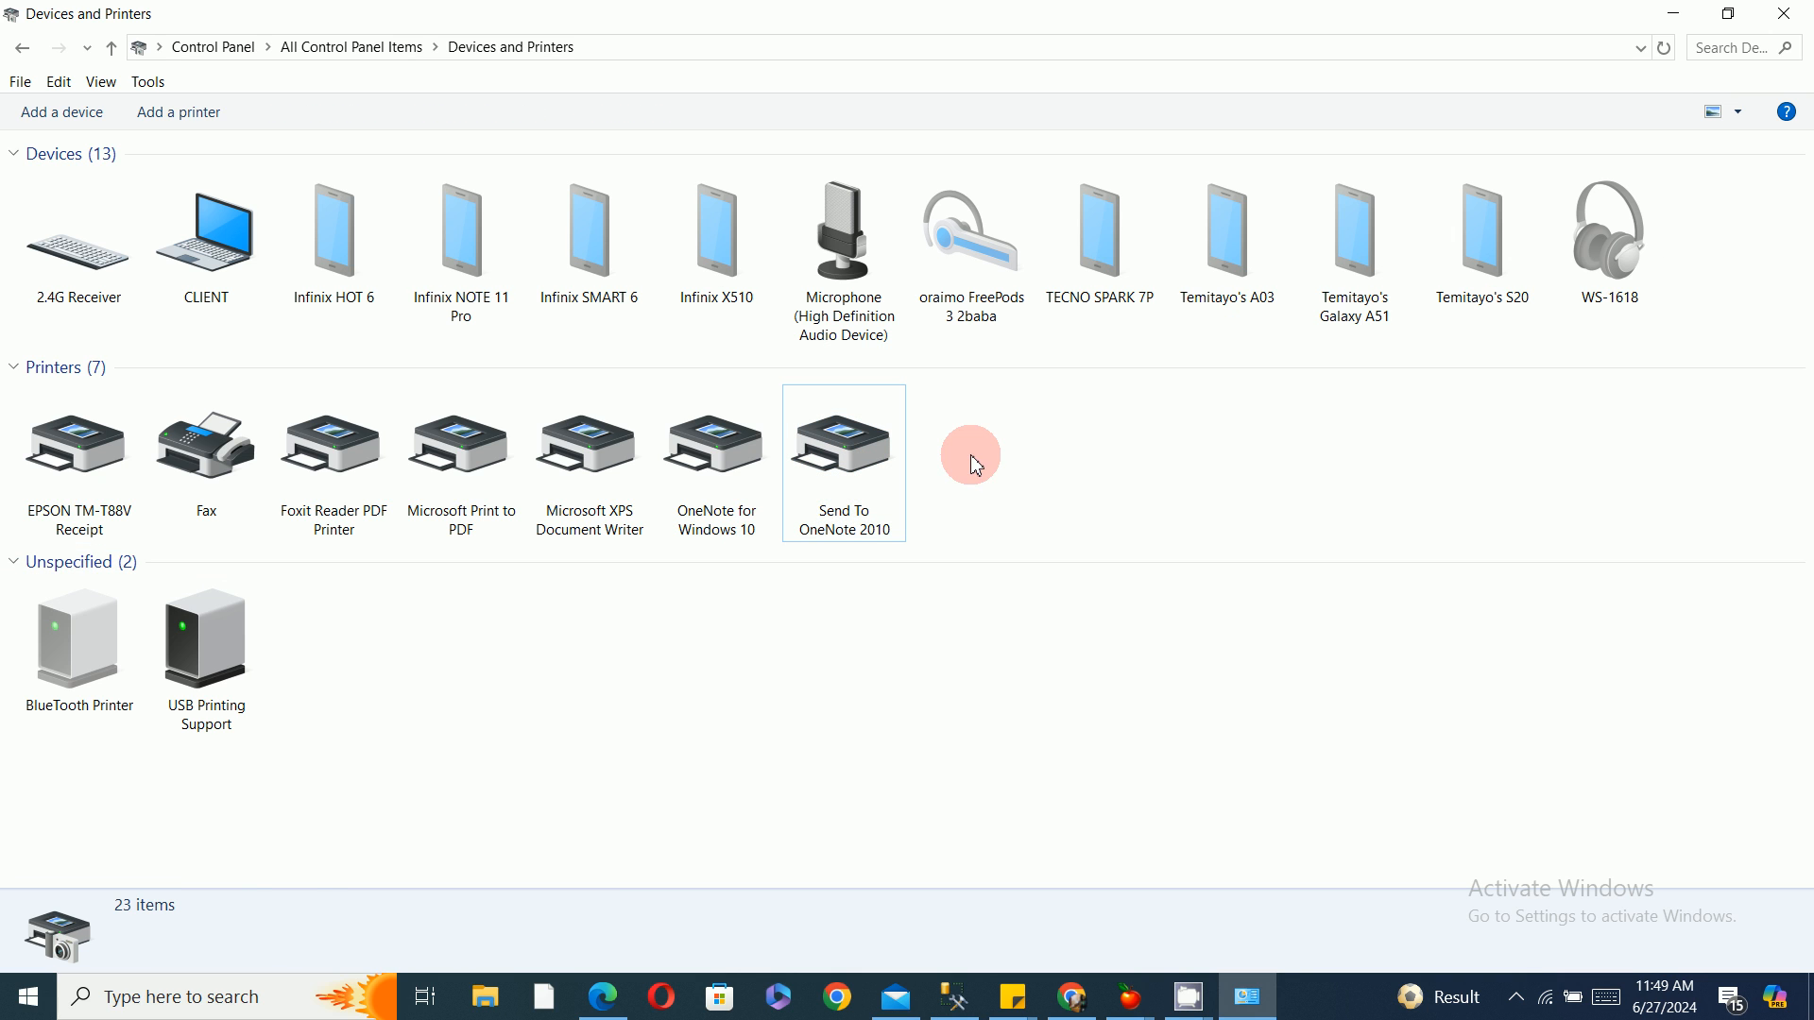
{"action": "right_click", "coordinate": [972, 457]}
{"action": "left_click", "coordinate": [740, 720]}
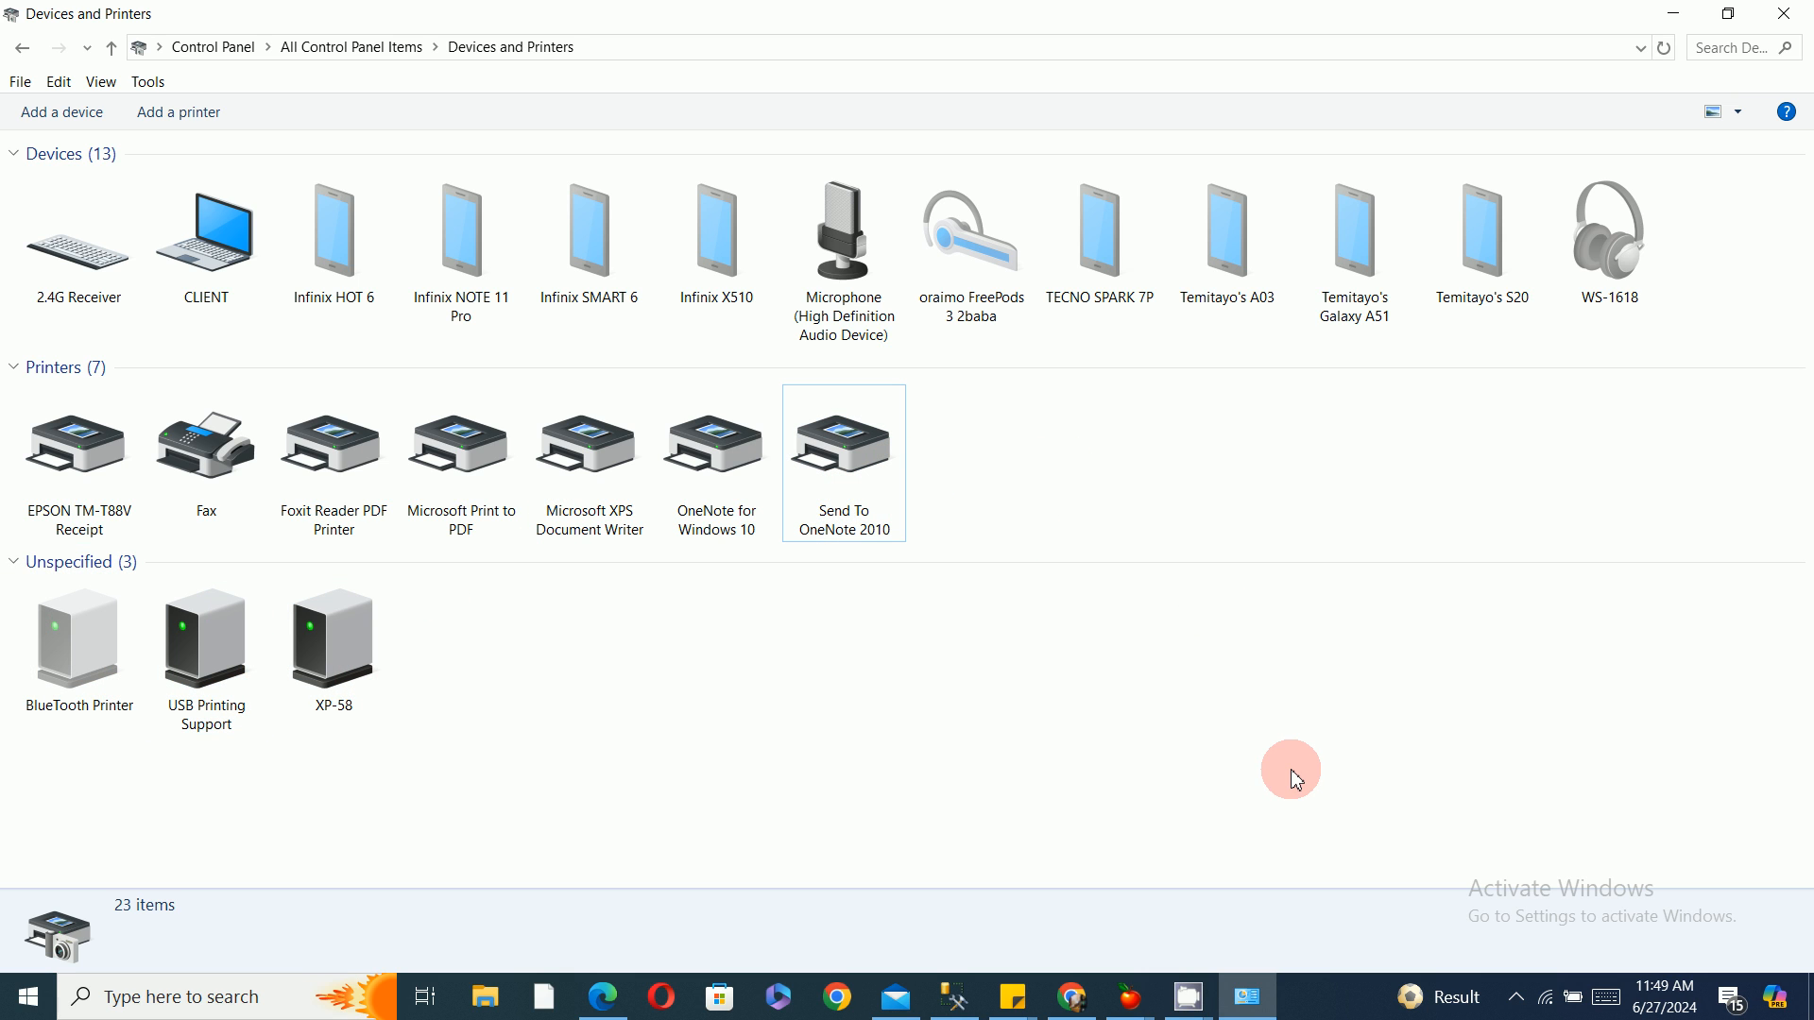
View the properties of the XP-58 entry under the unspecified devices and check the USB Printing Support device's details.
{"action": "right_click", "coordinate": [358, 631]}
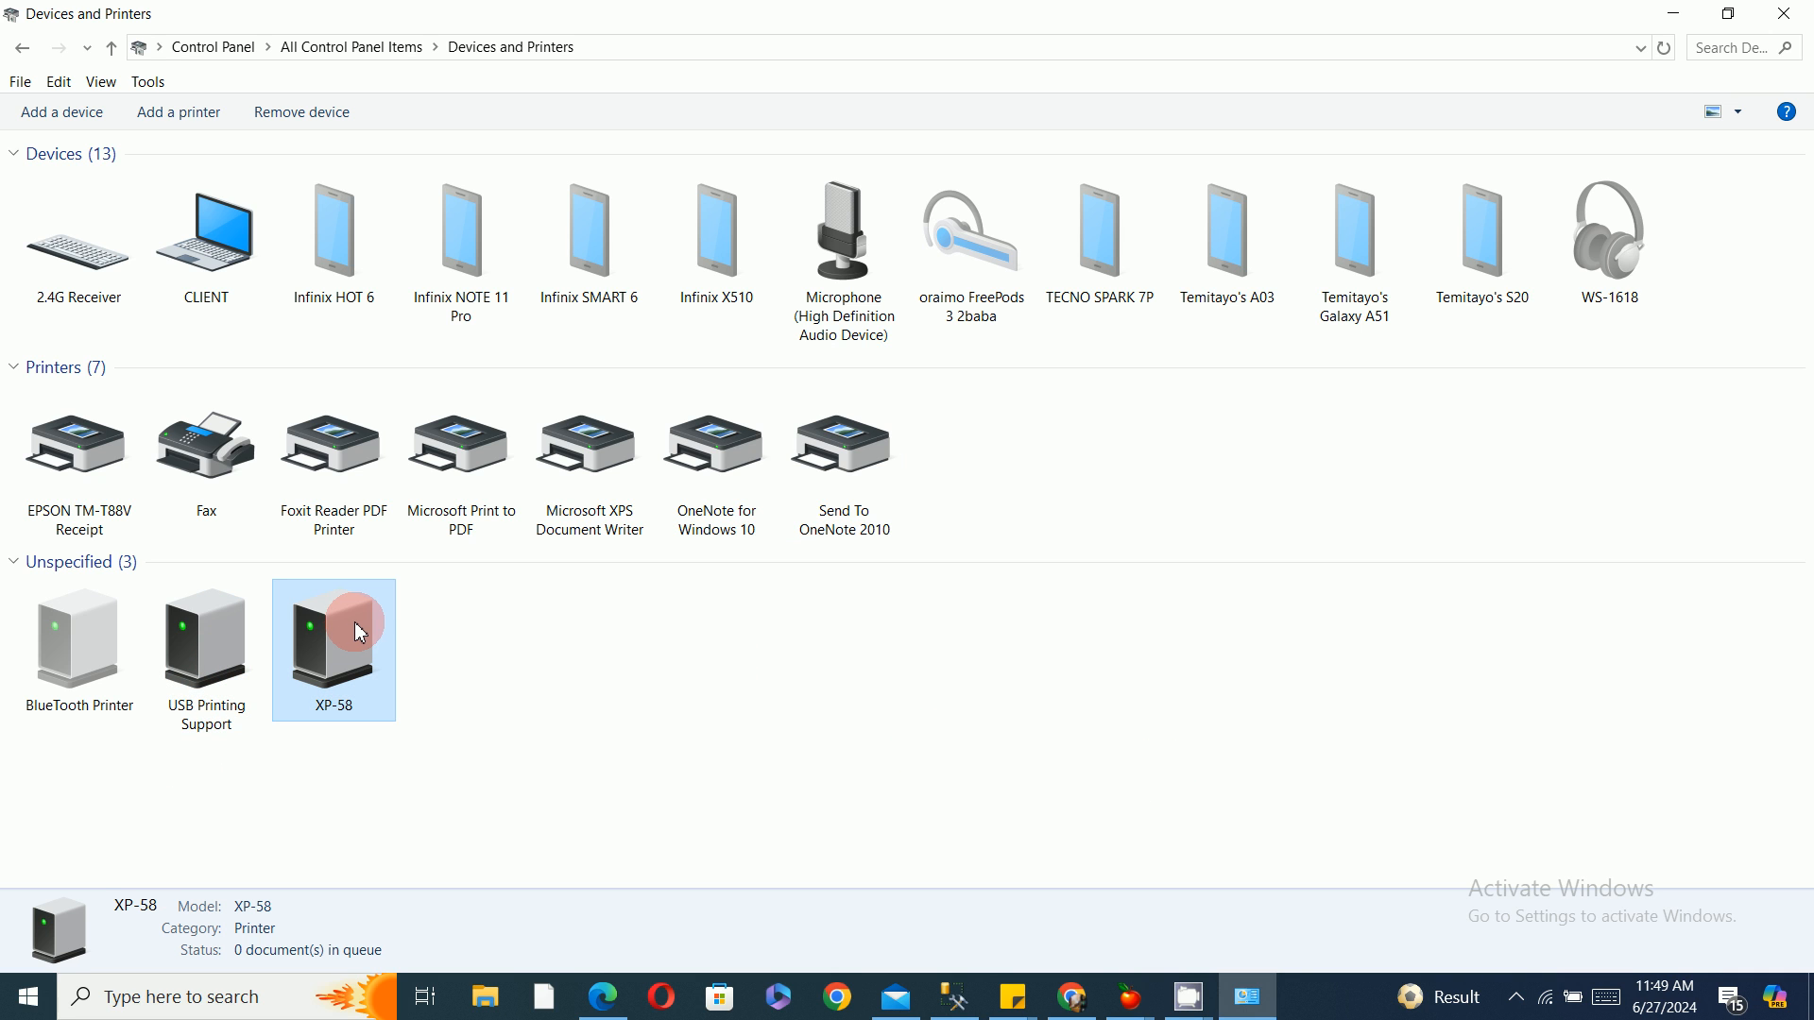
{"action": "left_click", "coordinate": [449, 753]}
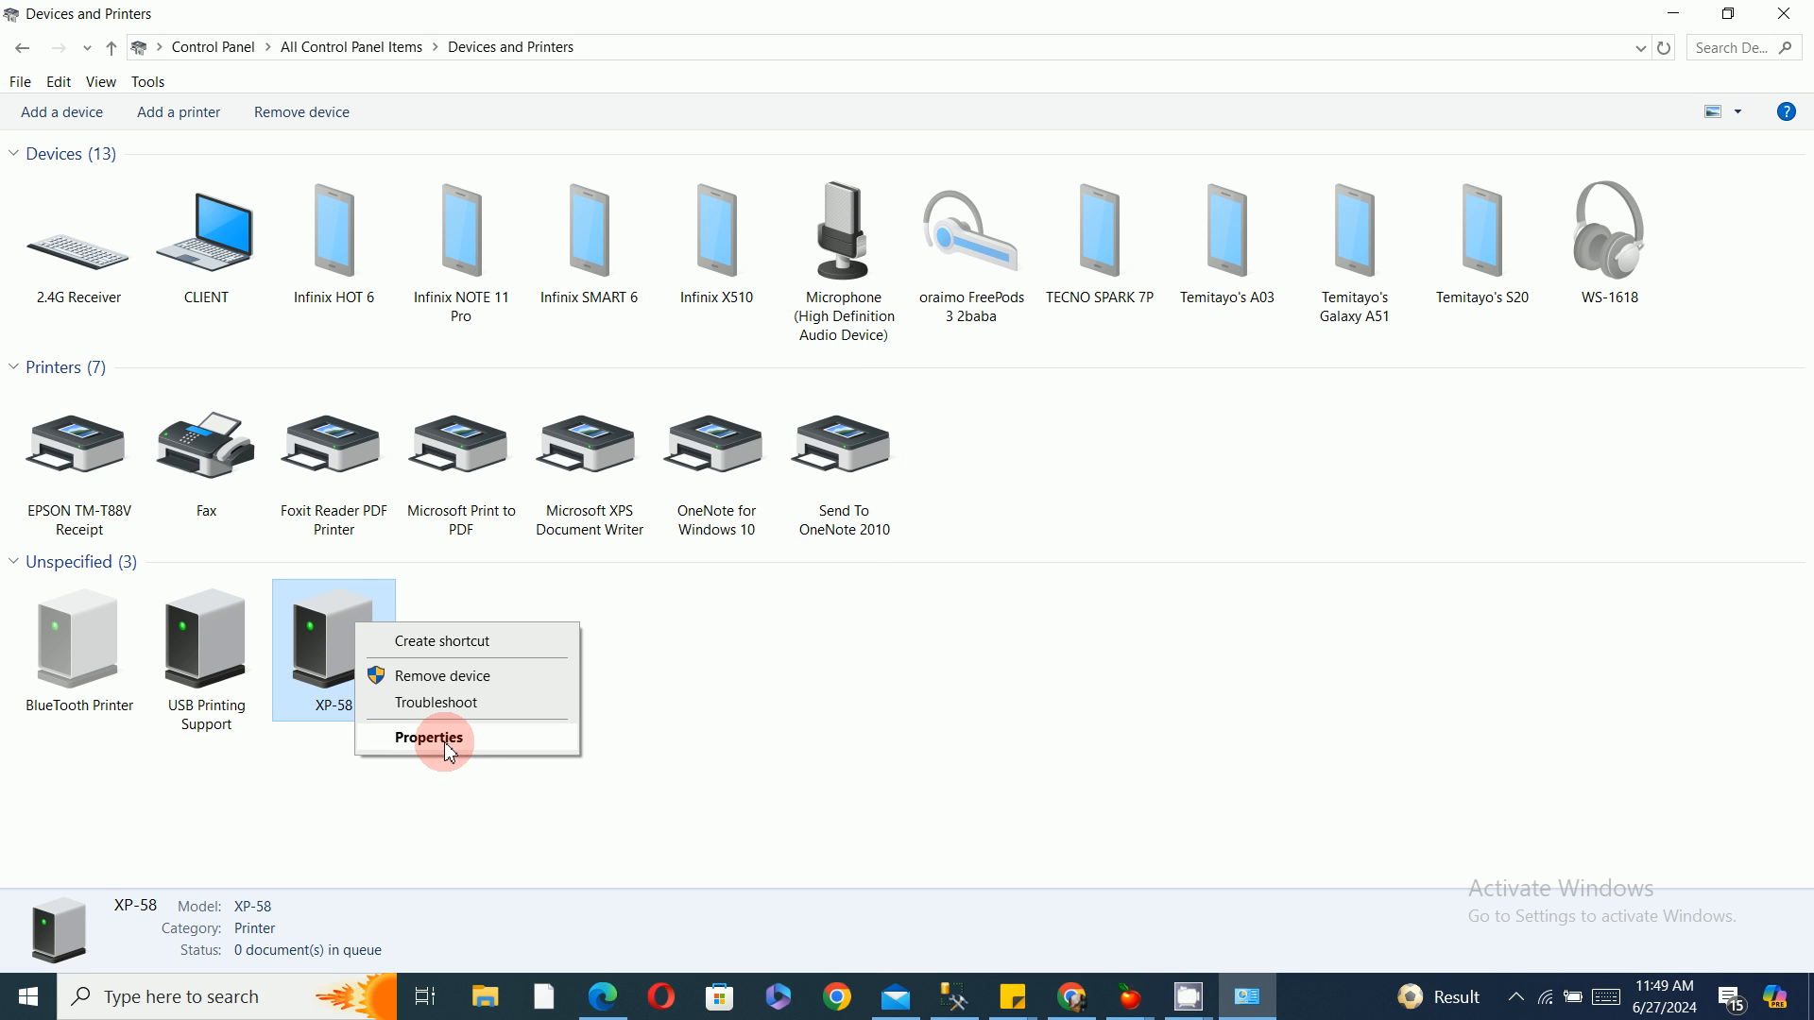
{"action": "left_click", "coordinate": [836, 393]}
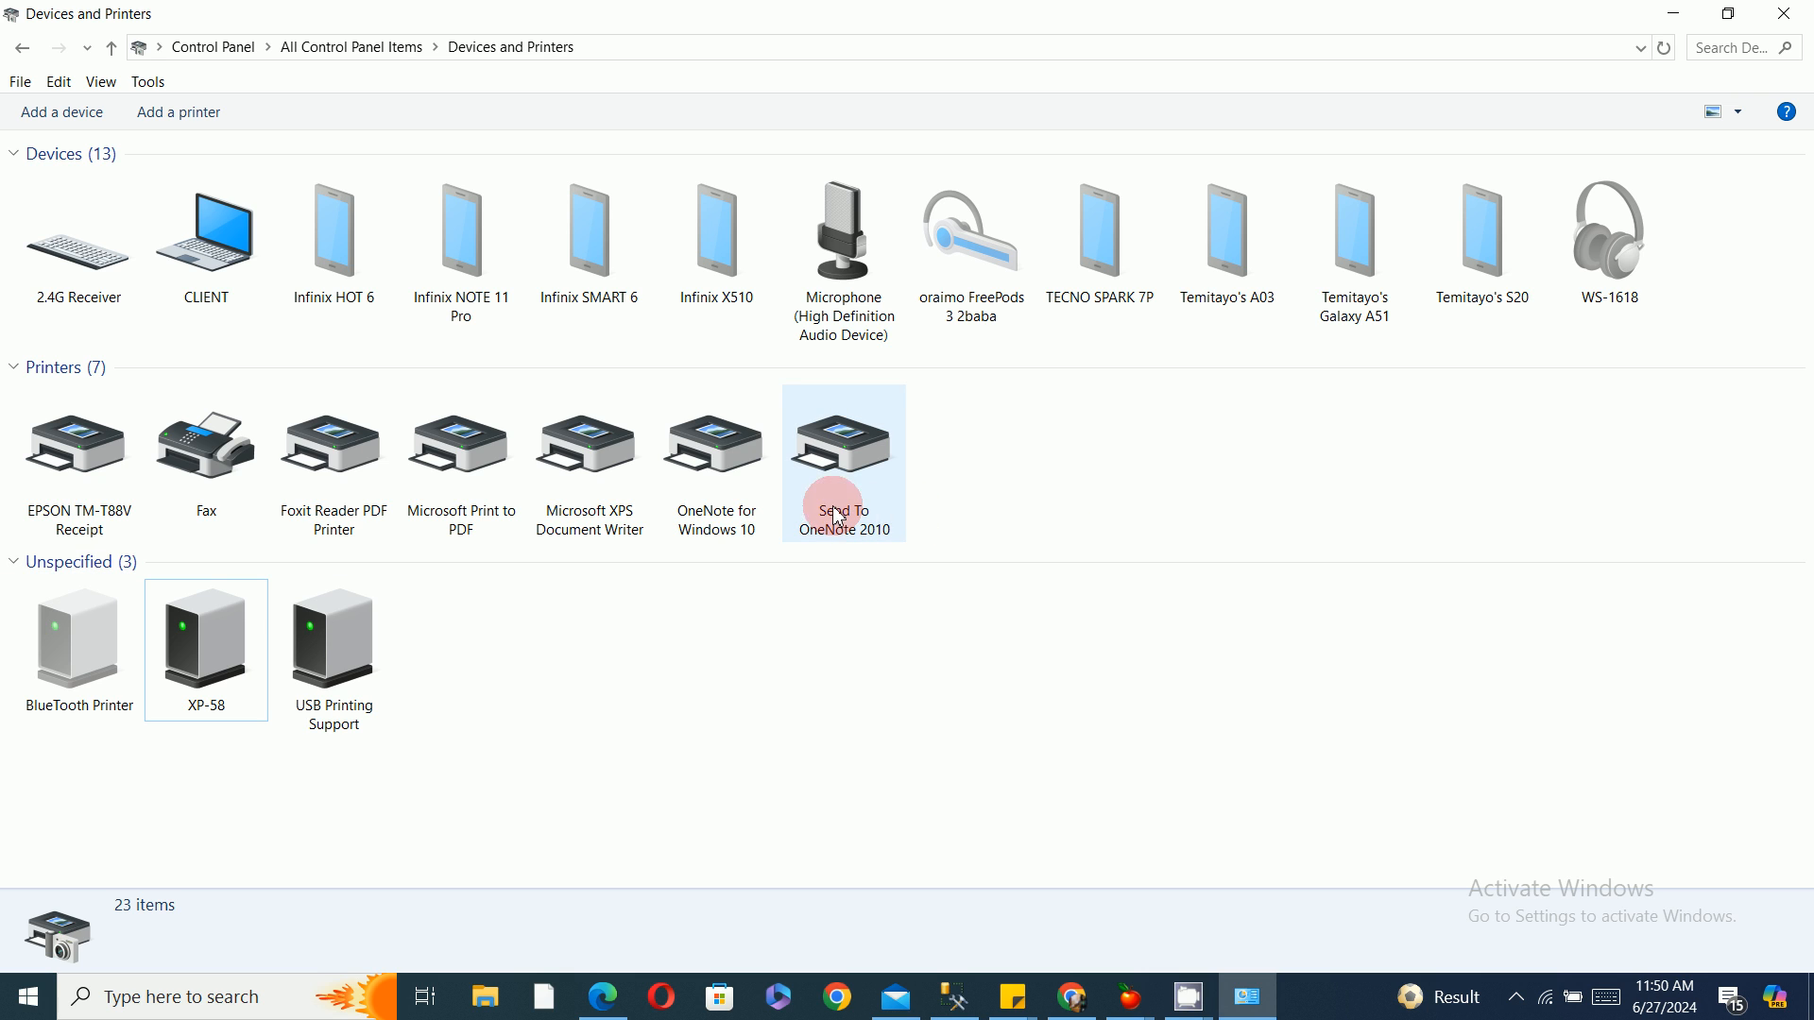
{"action": "left_click", "coordinate": [375, 678]}
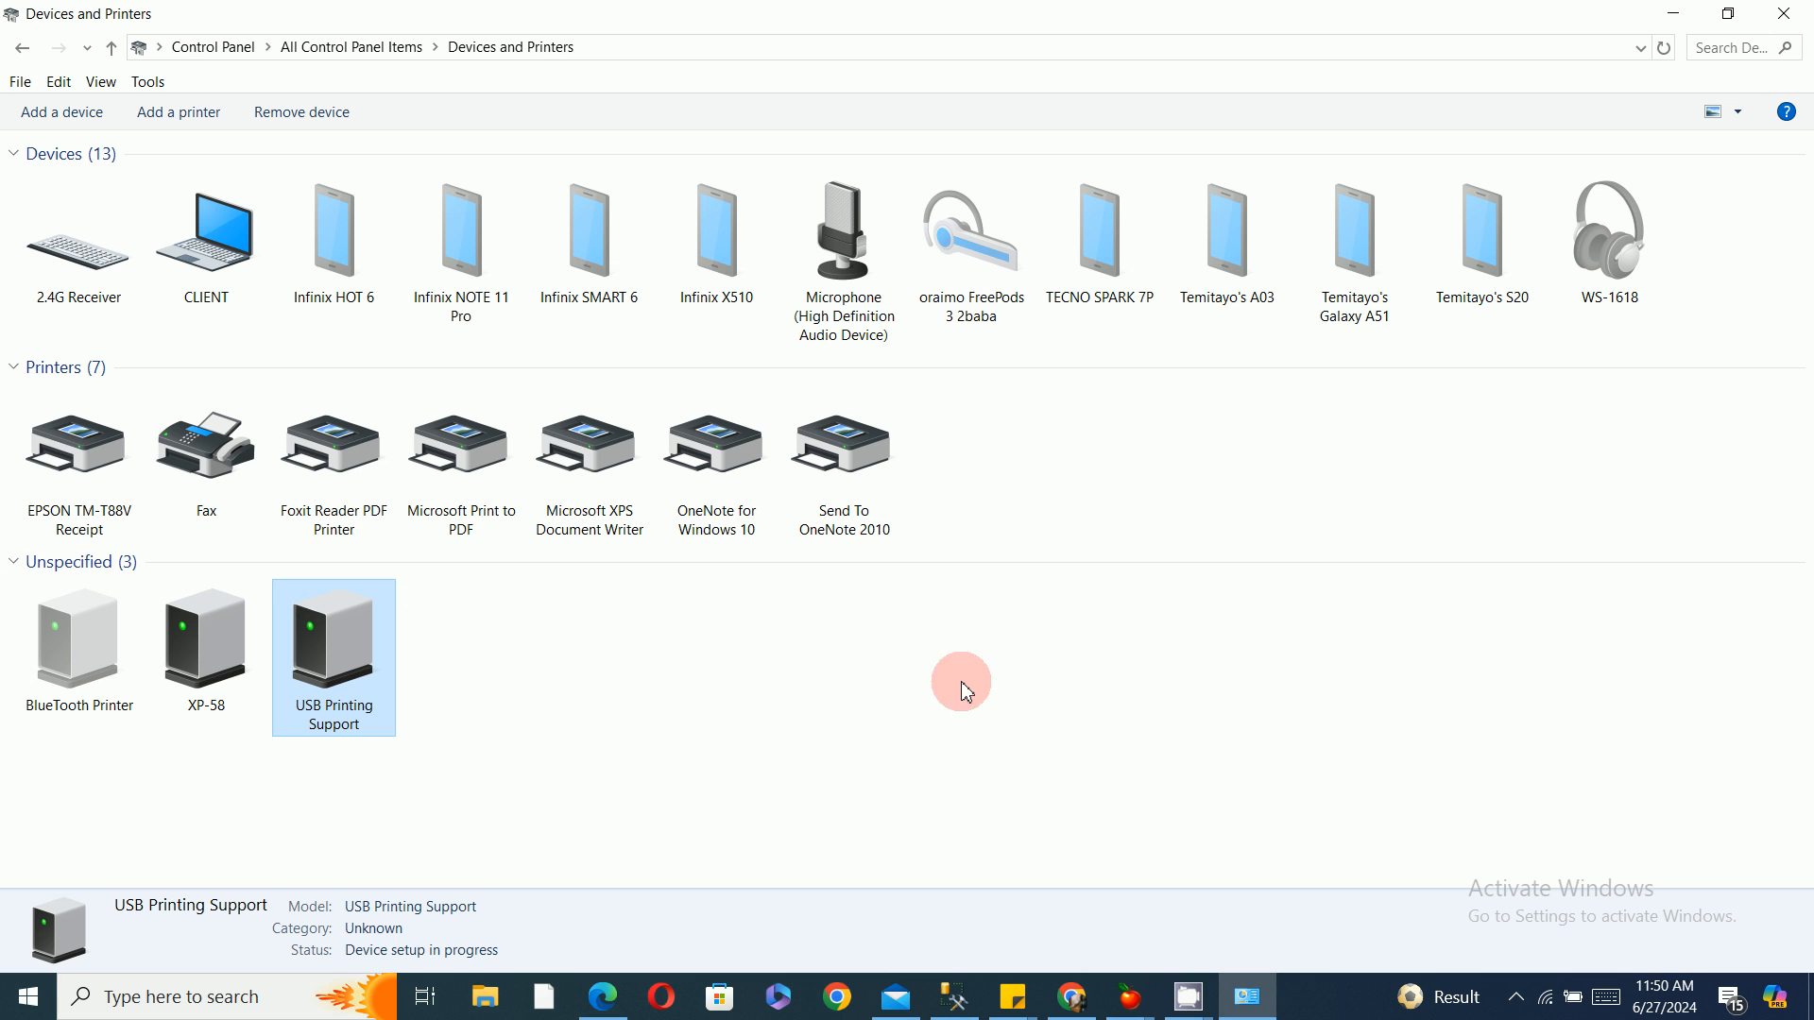
Show the desktop and launch the XPrinter Driver installer from its shortcut.
{"action": "right_click", "coordinate": [1313, 999]}
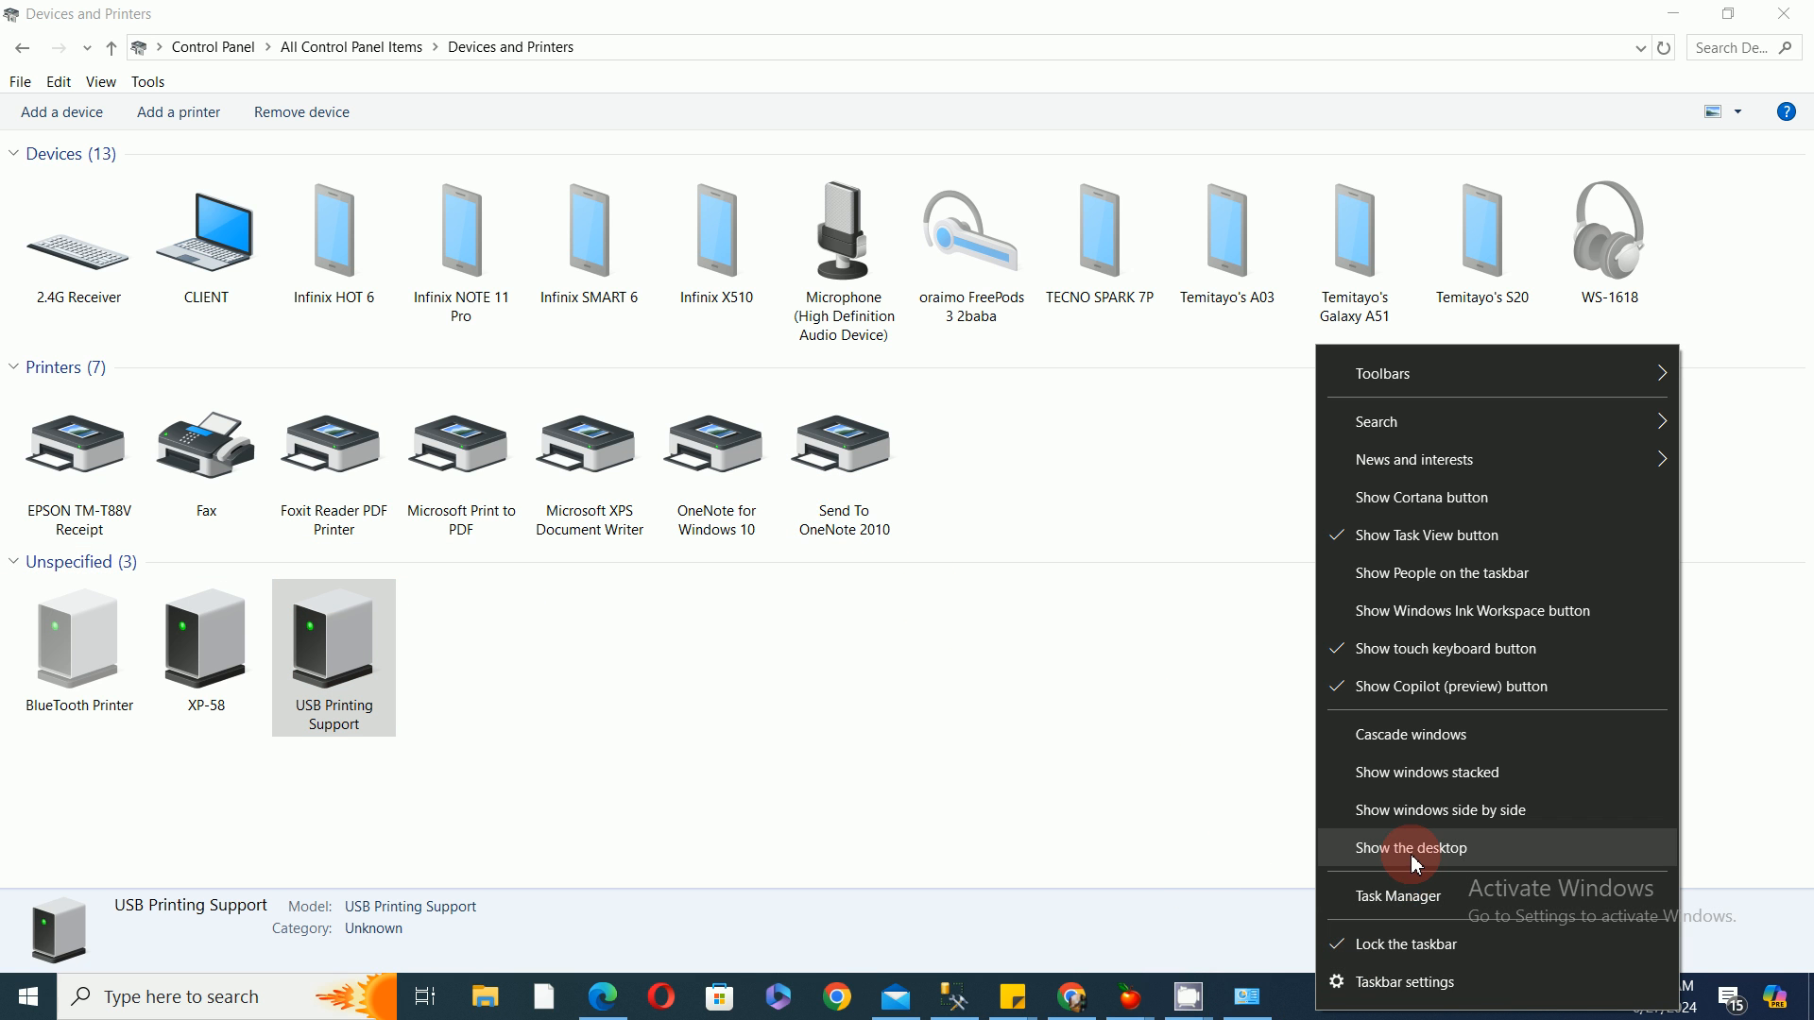
{"action": "left_click", "coordinate": [1415, 850]}
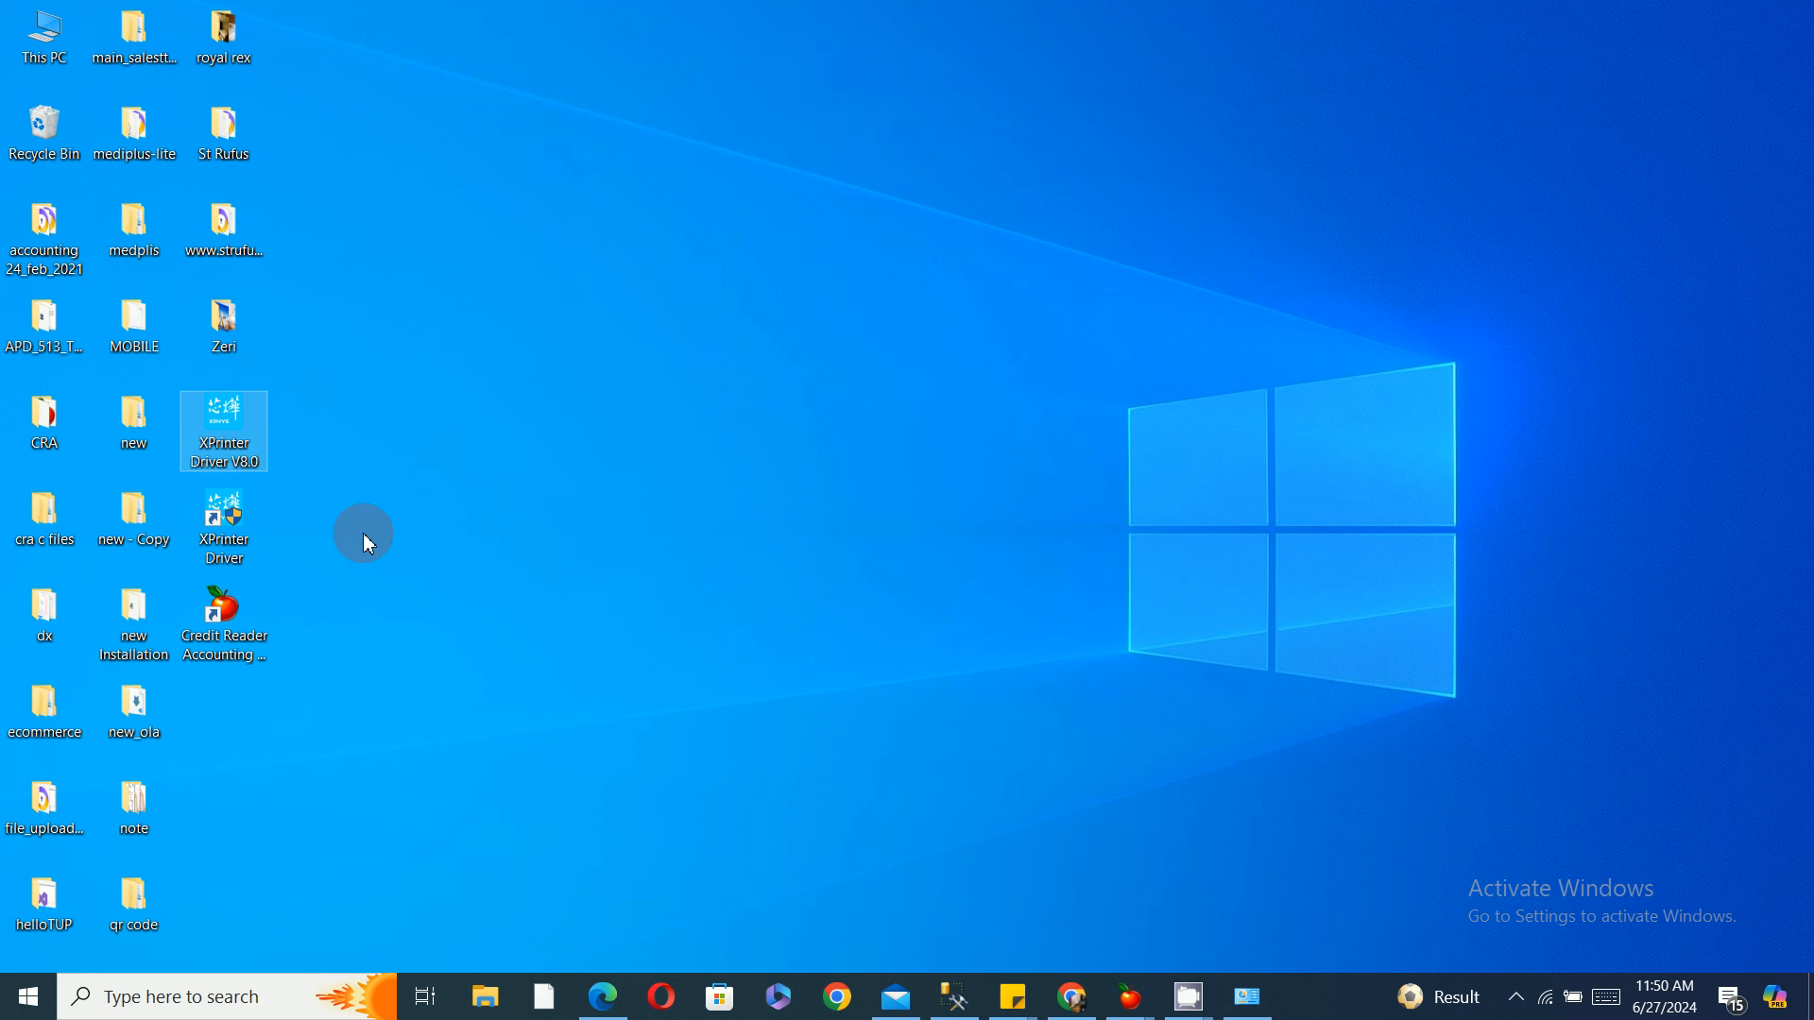
{"action": "left_click", "coordinate": [217, 532]}
{"action": "mouse_move", "coordinate": [219, 530]}
{"action": "left_mouse_down"}
{"action": "mouse_move", "coordinate": [550, 462]}
{"action": "mouse_move", "coordinate": [806, 283]}
{"action": "mouse_move", "coordinate": [225, 544]}
{"action": "left_mouse_up"}
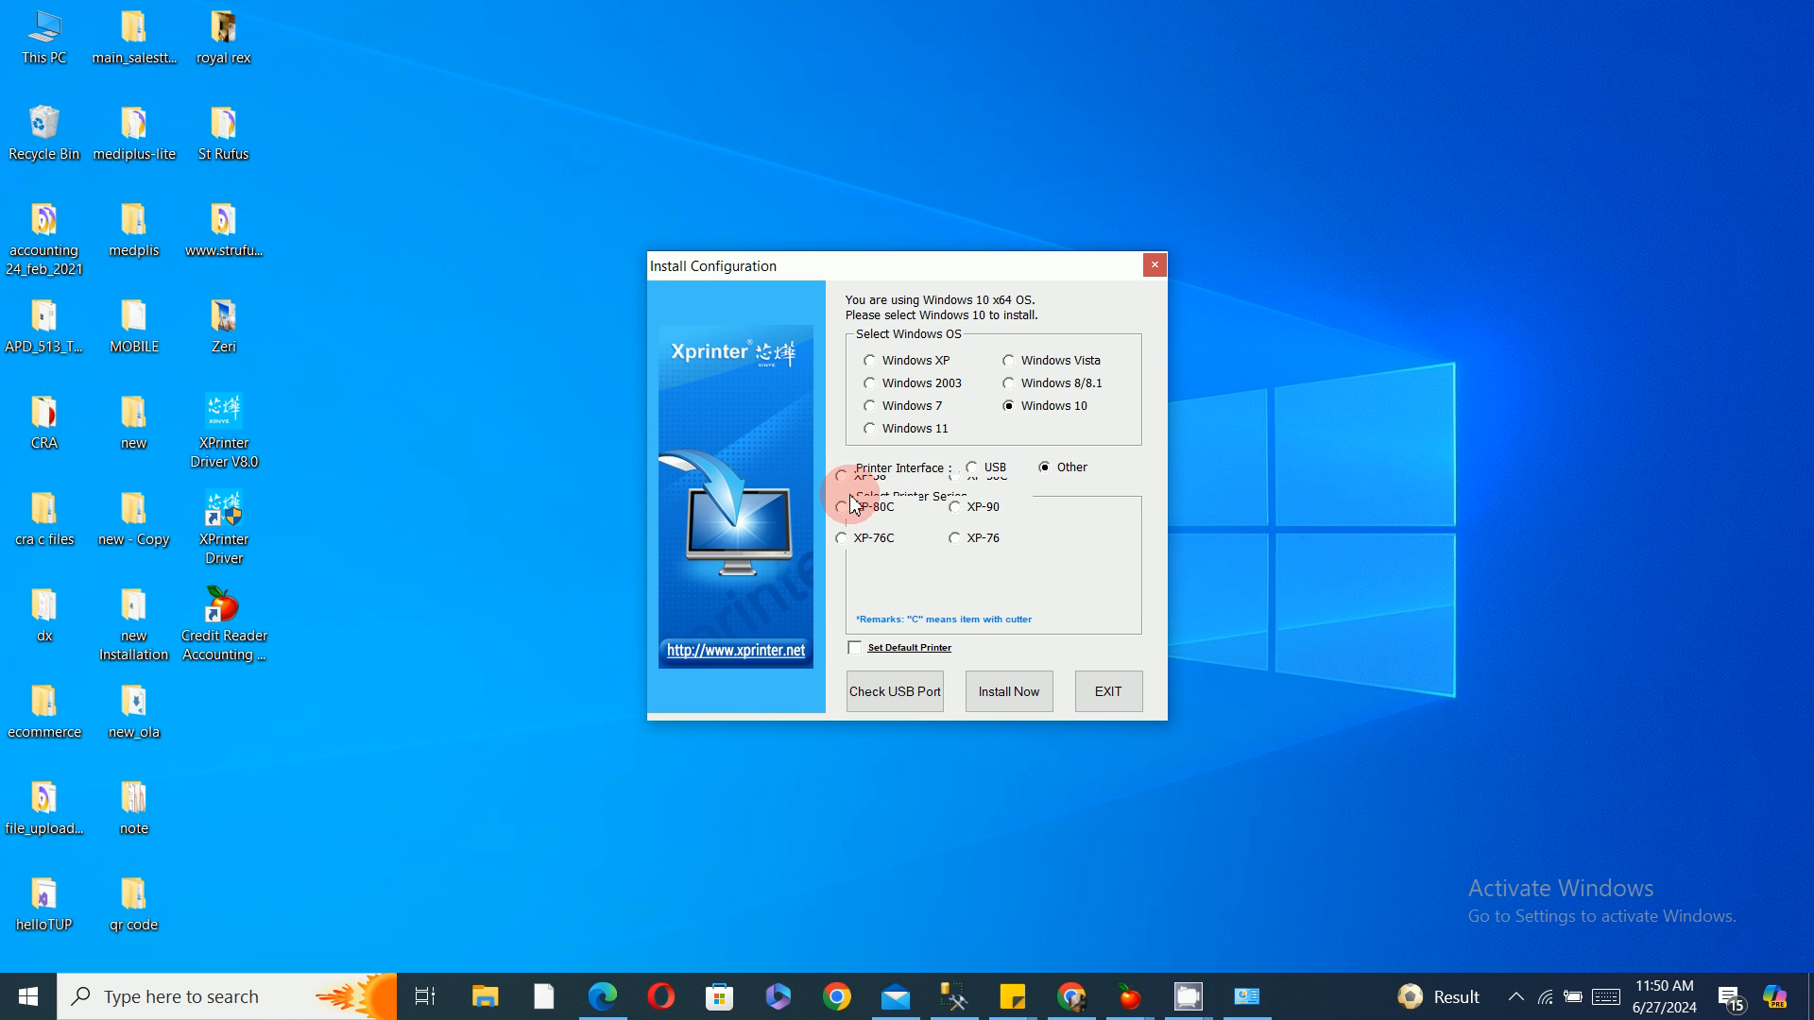
Choose the XP-58 printer series for Windows 10 and mark it as the default printer in the install configuration.
{"action": "left_click", "coordinate": [864, 539]}
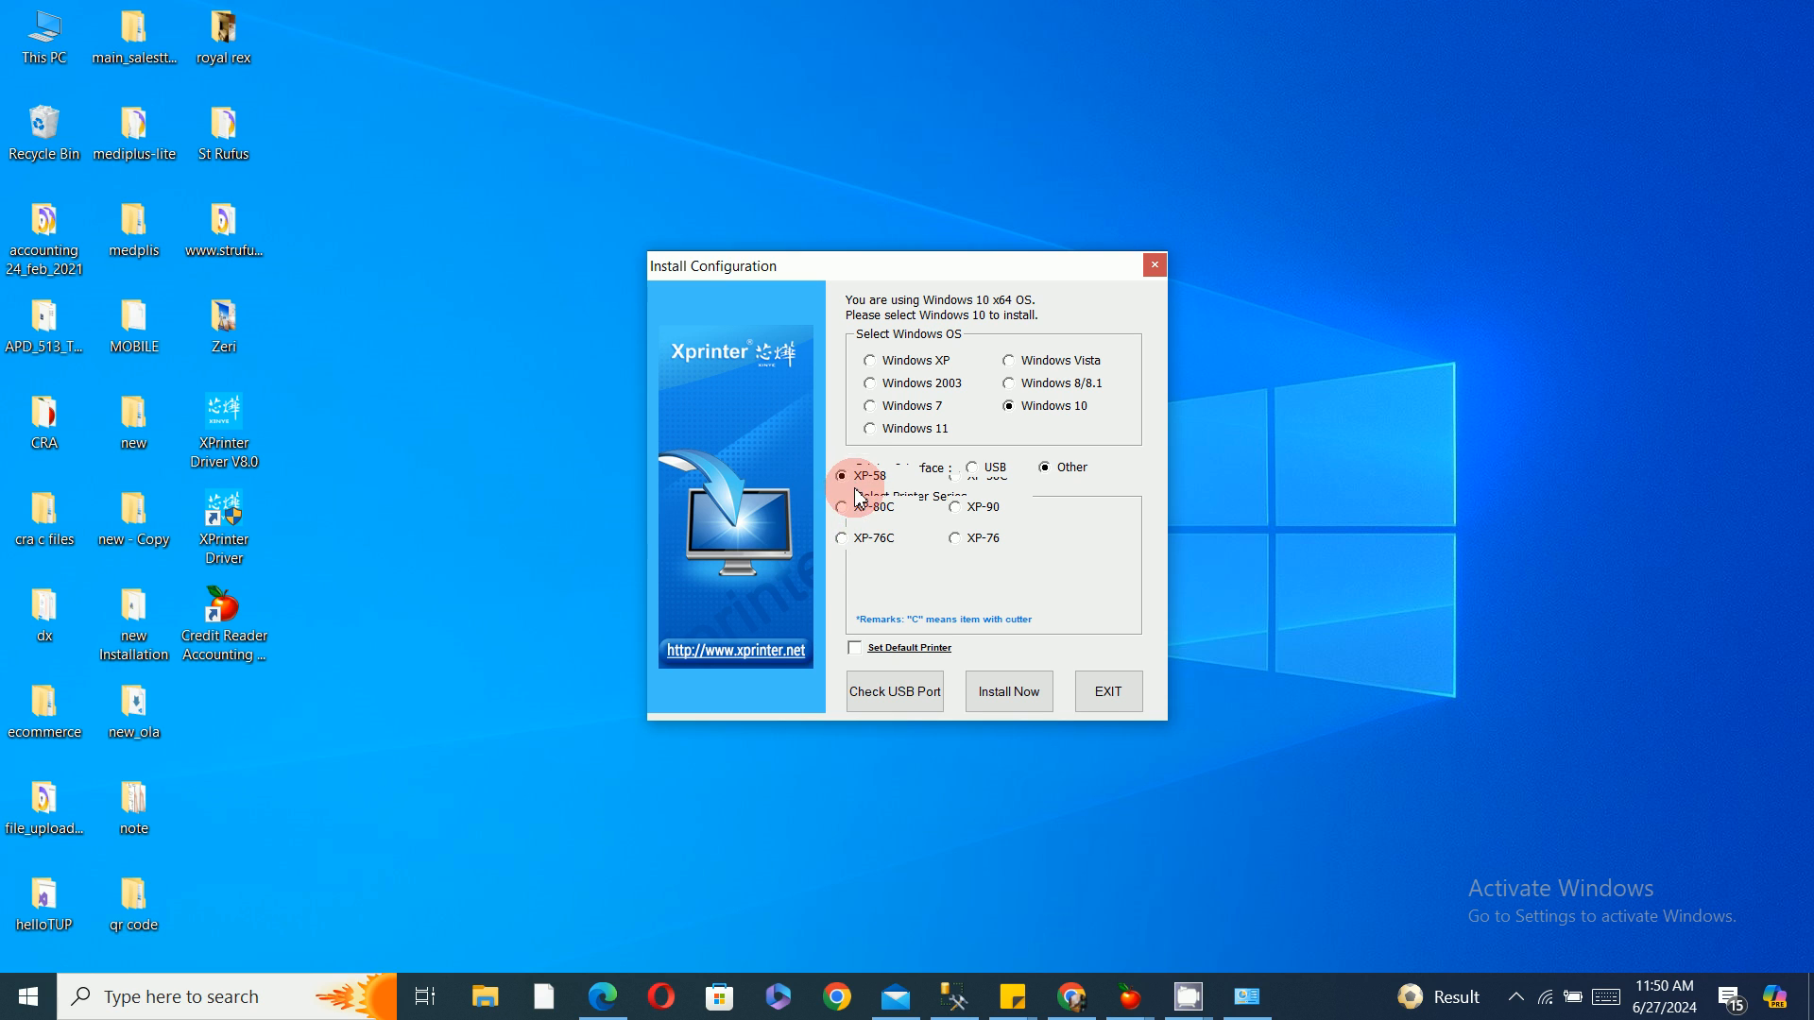
{"action": "left_click", "coordinate": [862, 538]}
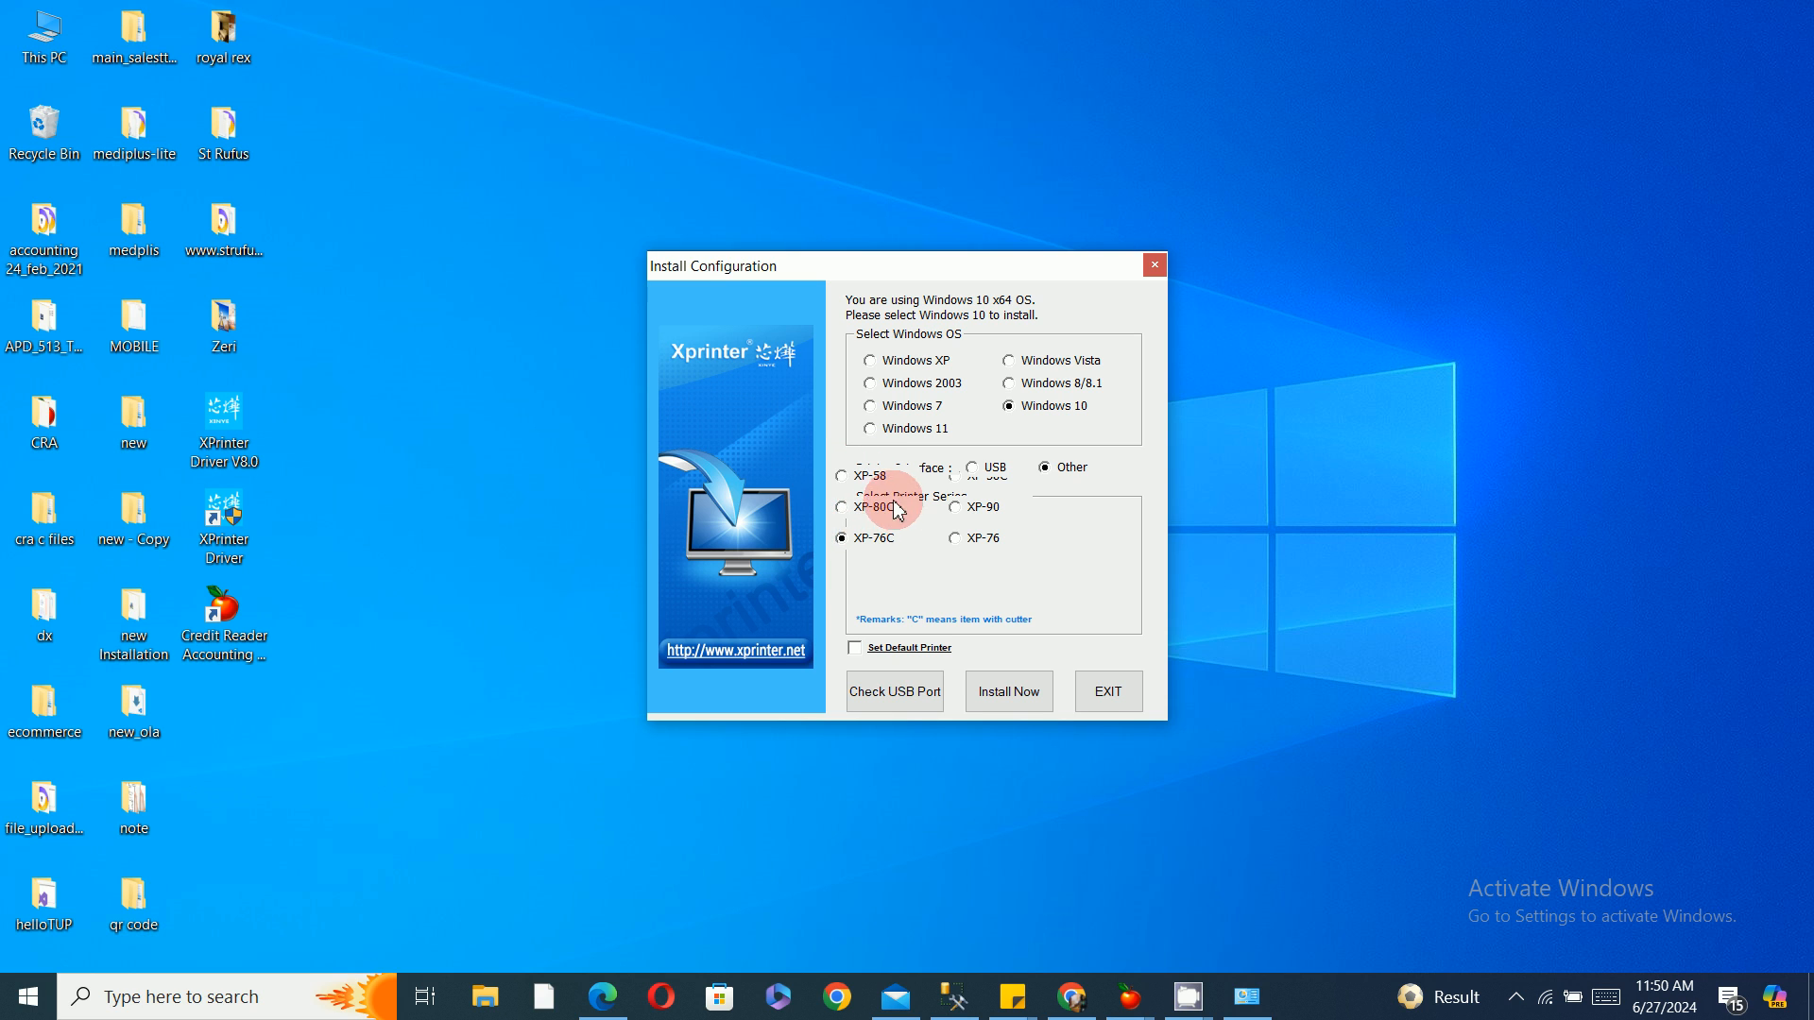
{"action": "left_click", "coordinate": [860, 477]}
{"action": "left_click", "coordinate": [870, 540]}
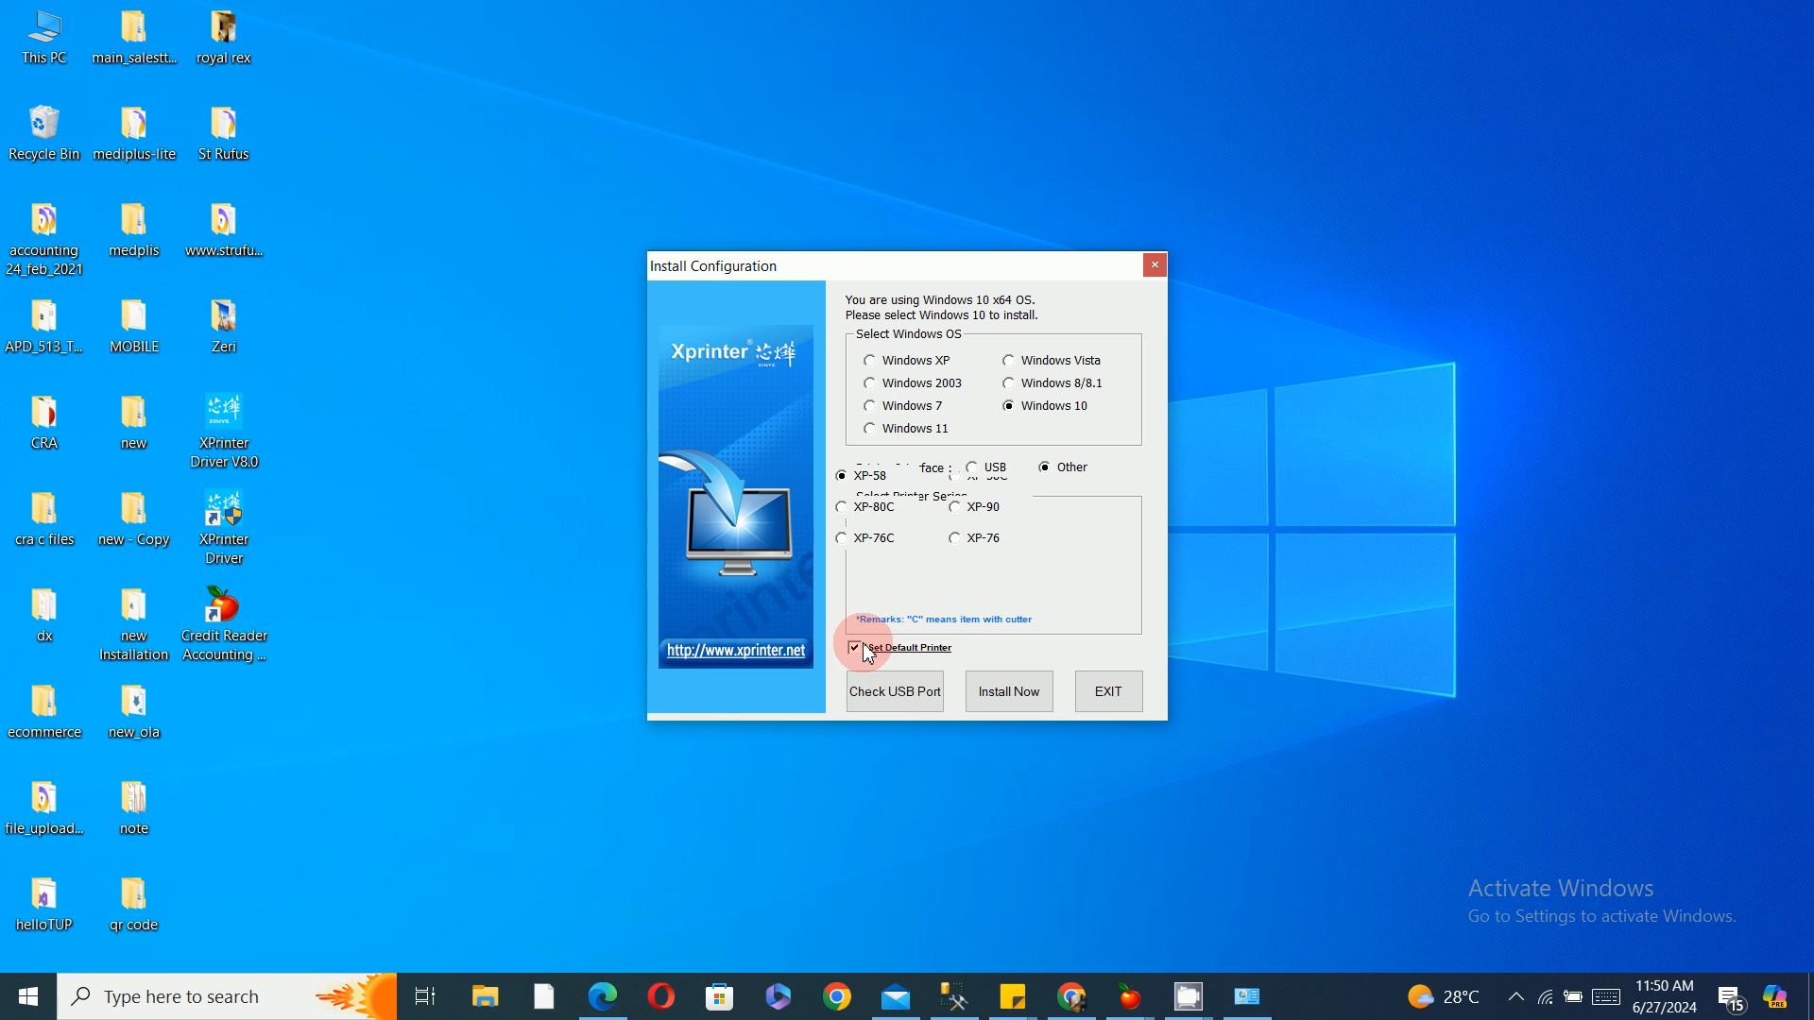
Check the connected printer's USB port, install the driver with the chosen configuration, and answer the printer configuration question.
{"action": "left_click", "coordinate": [897, 702]}
{"action": "left_click", "coordinate": [896, 700]}
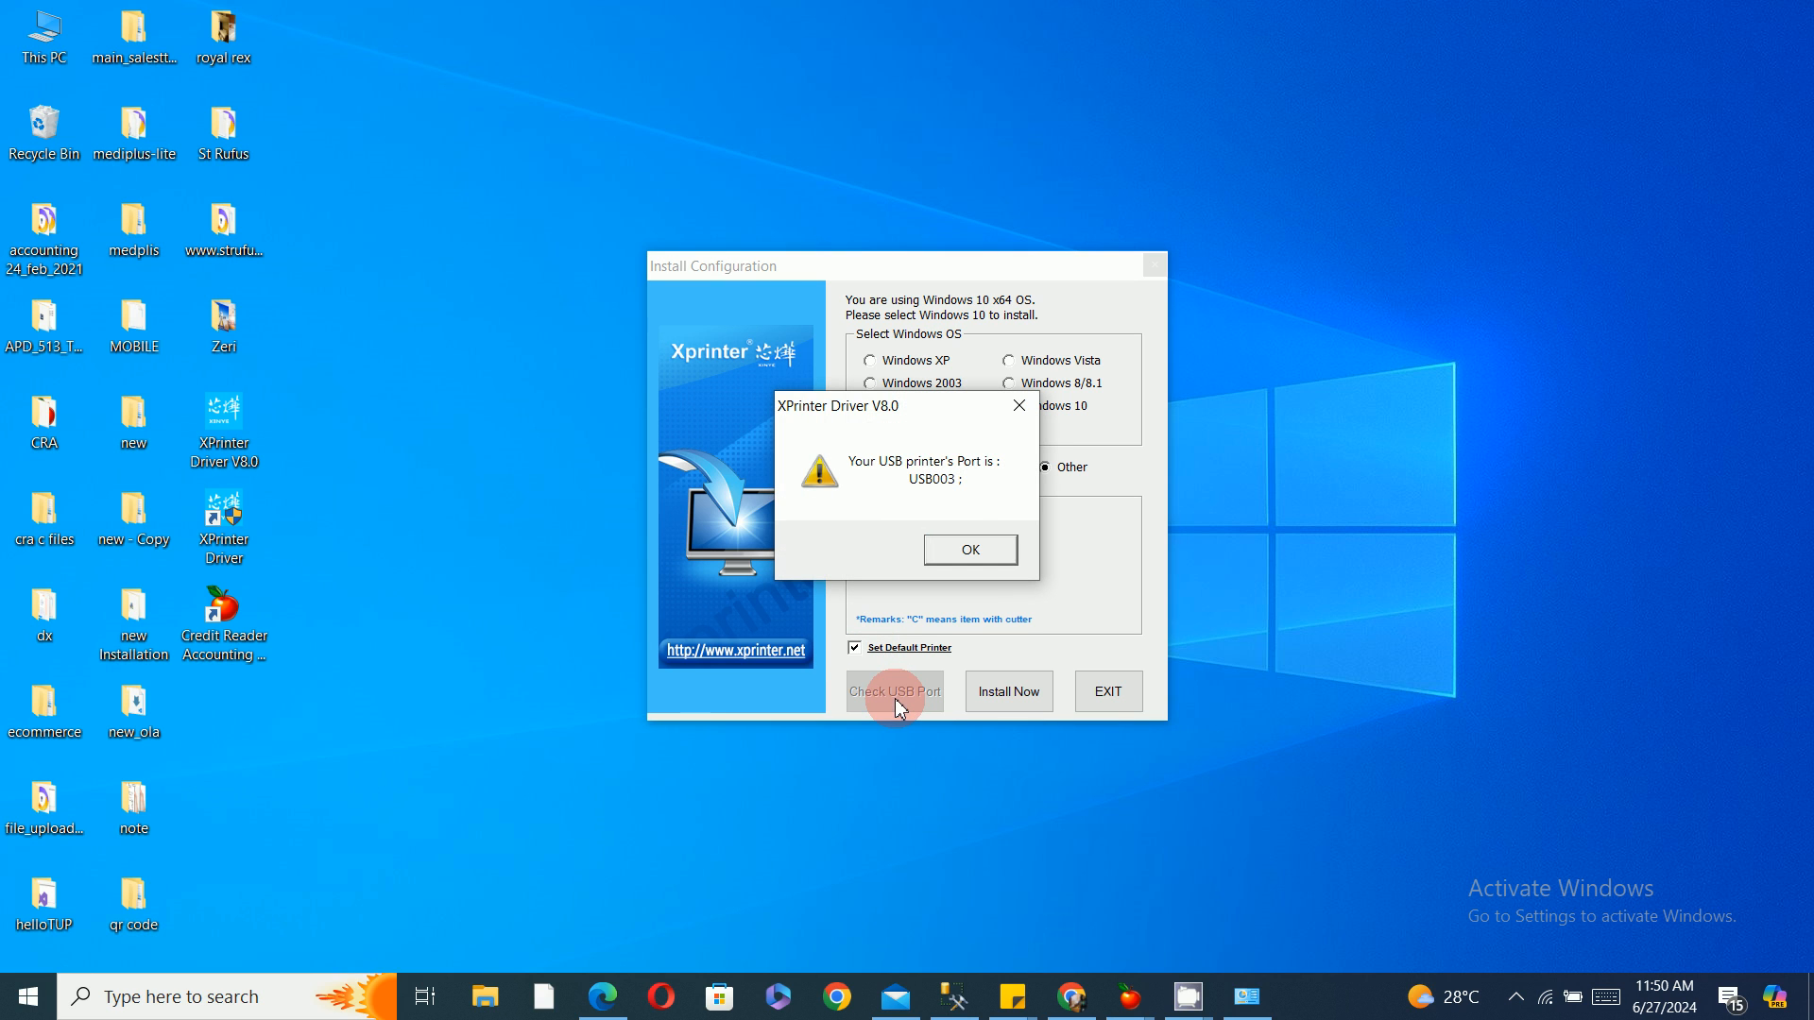
{"action": "left_click", "coordinate": [980, 558]}
{"action": "left_click", "coordinate": [1007, 694]}
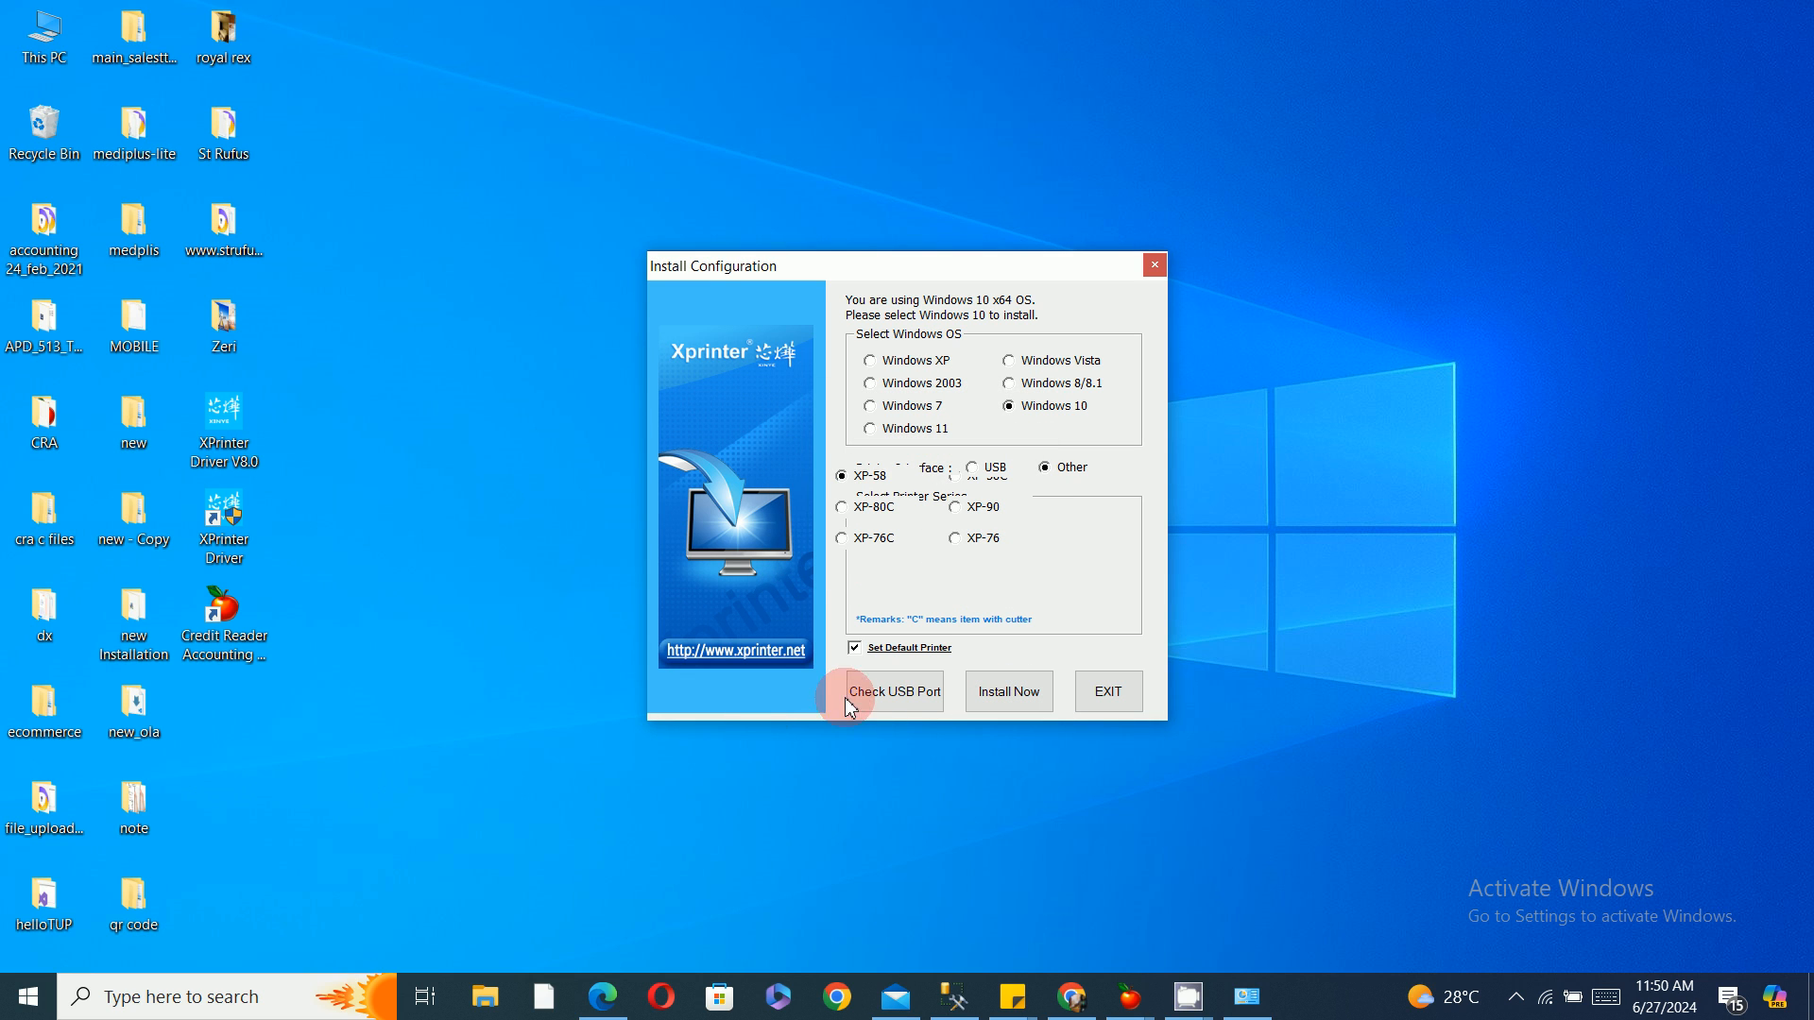
{"action": "left_click", "coordinate": [894, 704]}
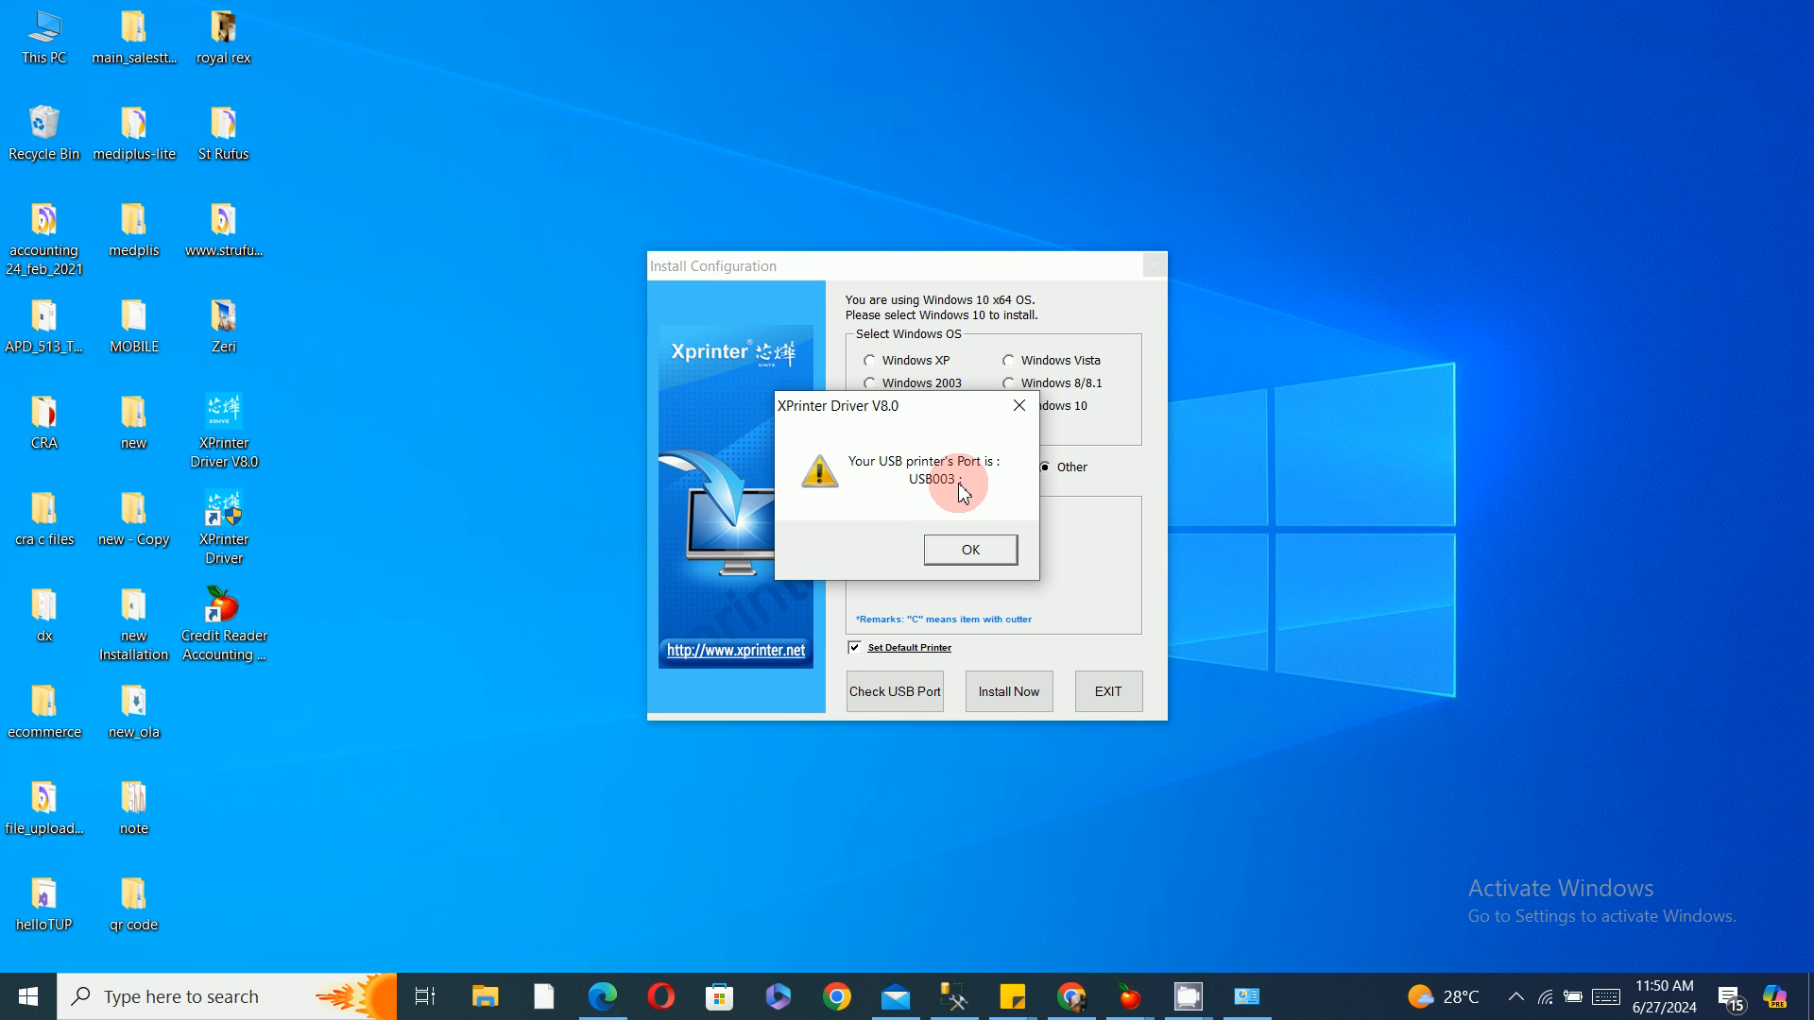
{"action": "left_click", "coordinate": [971, 550]}
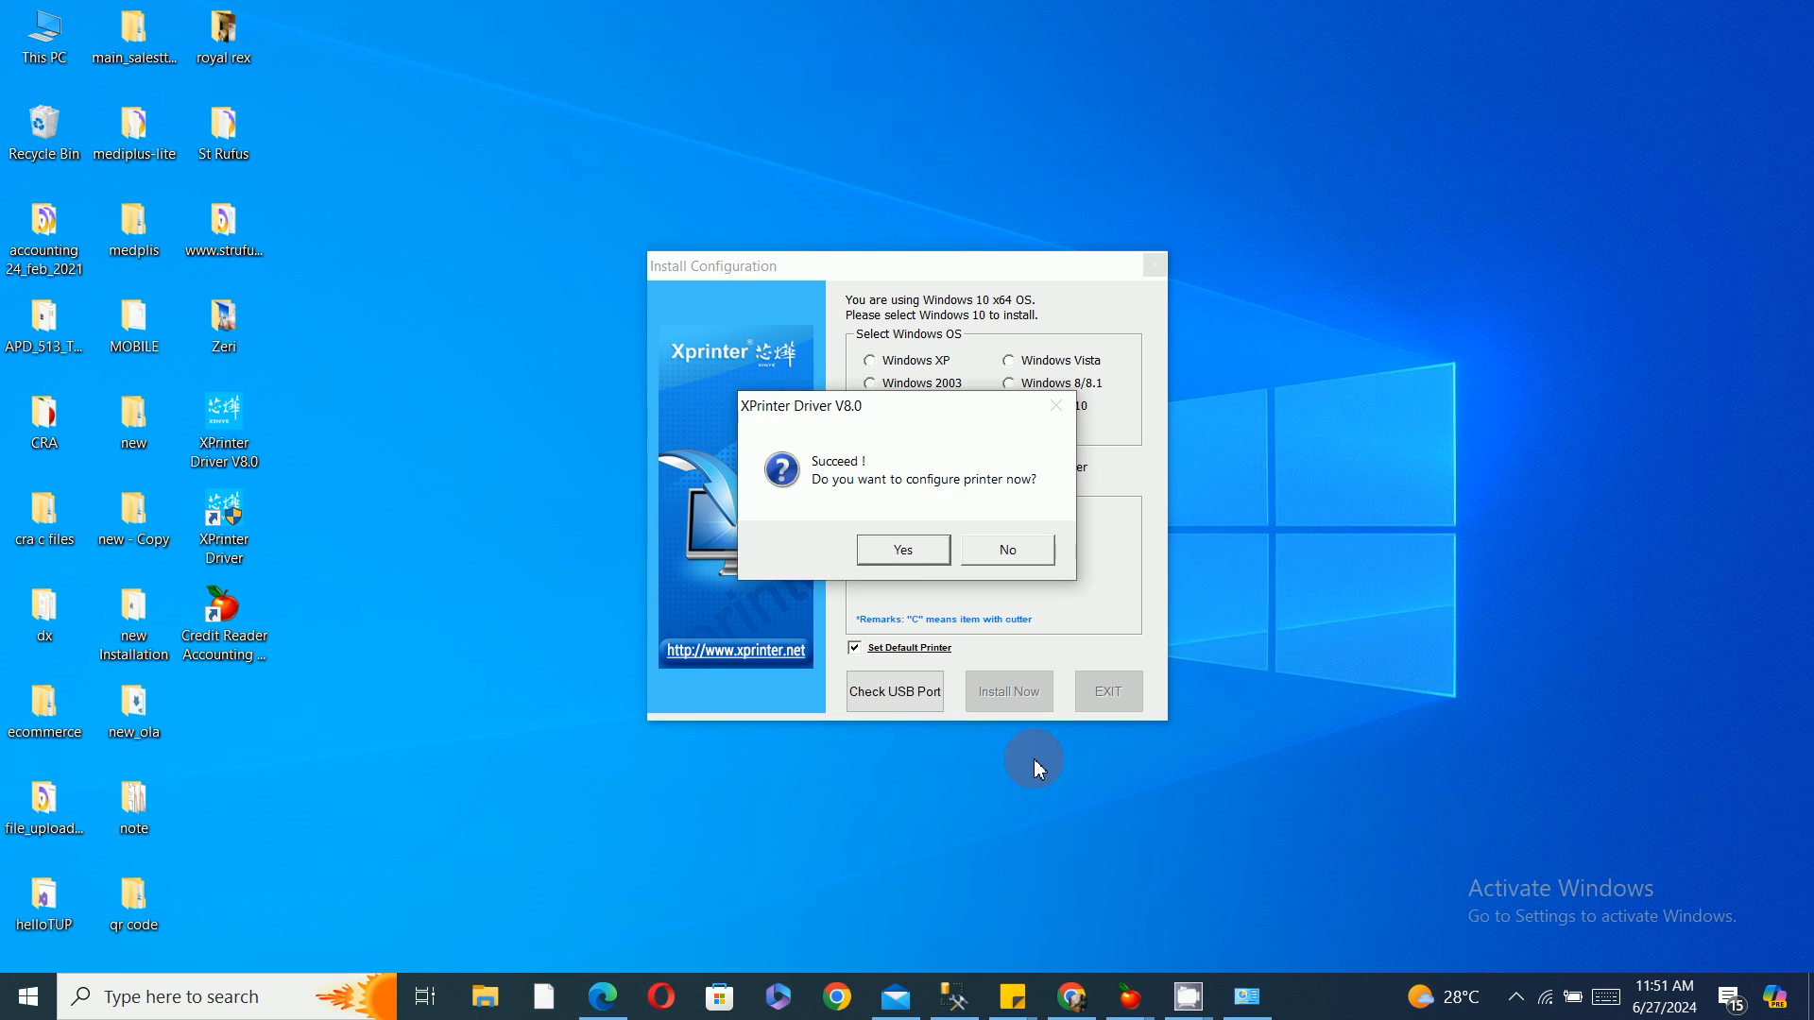
{"action": "left_click", "coordinate": [1007, 547]}
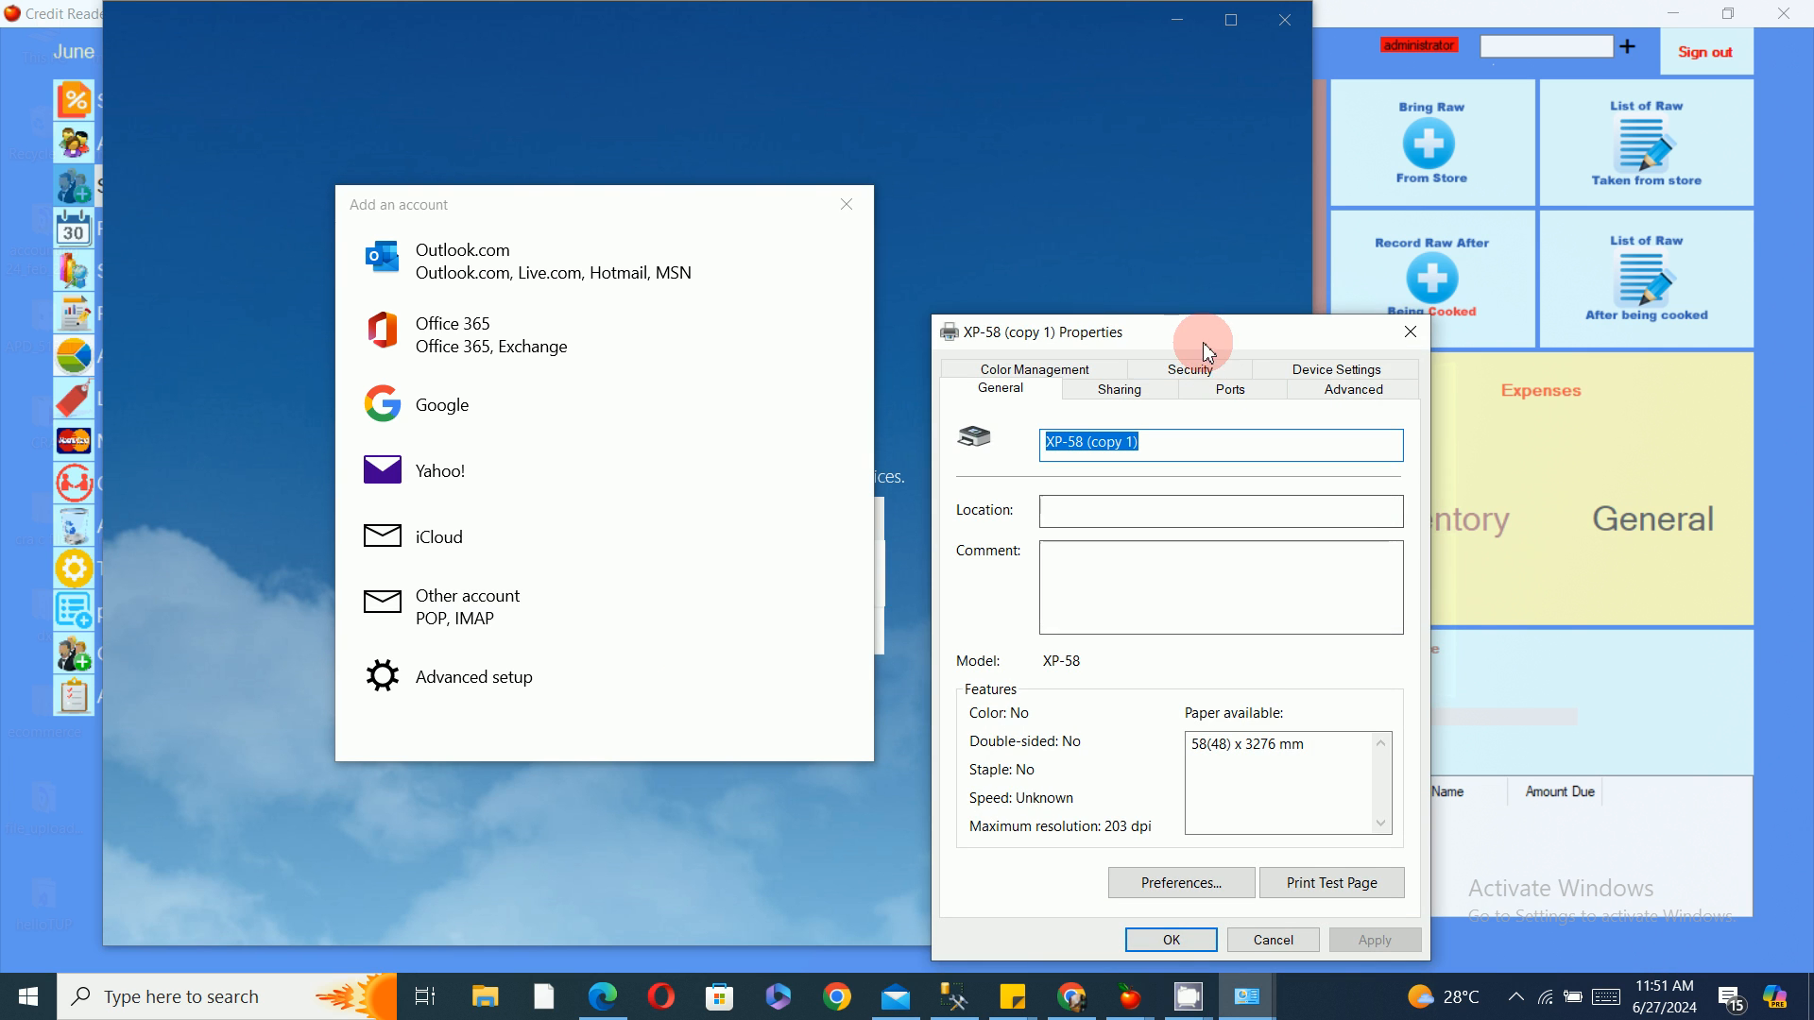
Print two test pages from the XP-58 (copy 1) printer properties, dismissing each confirmation message.
{"action": "left_click_drag", "start_coordinate": [1201, 349], "coordinate": [852, 83]}
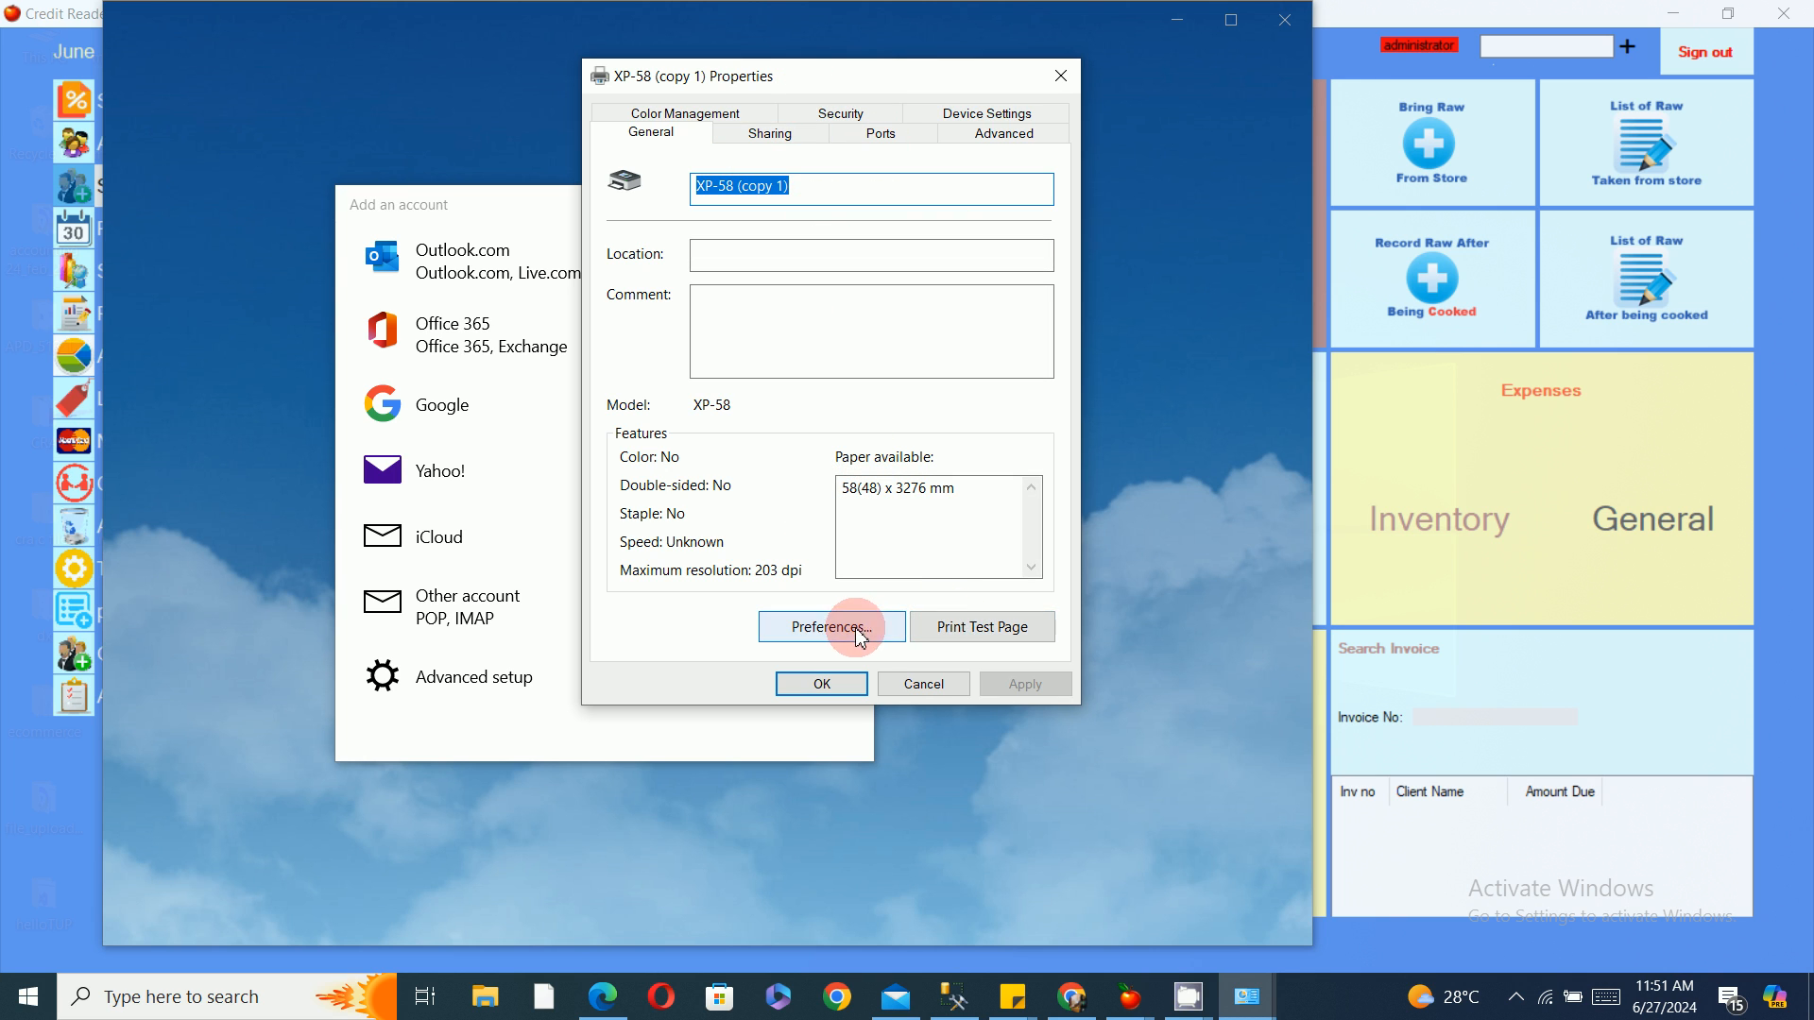
{"action": "left_click", "coordinate": [1012, 639]}
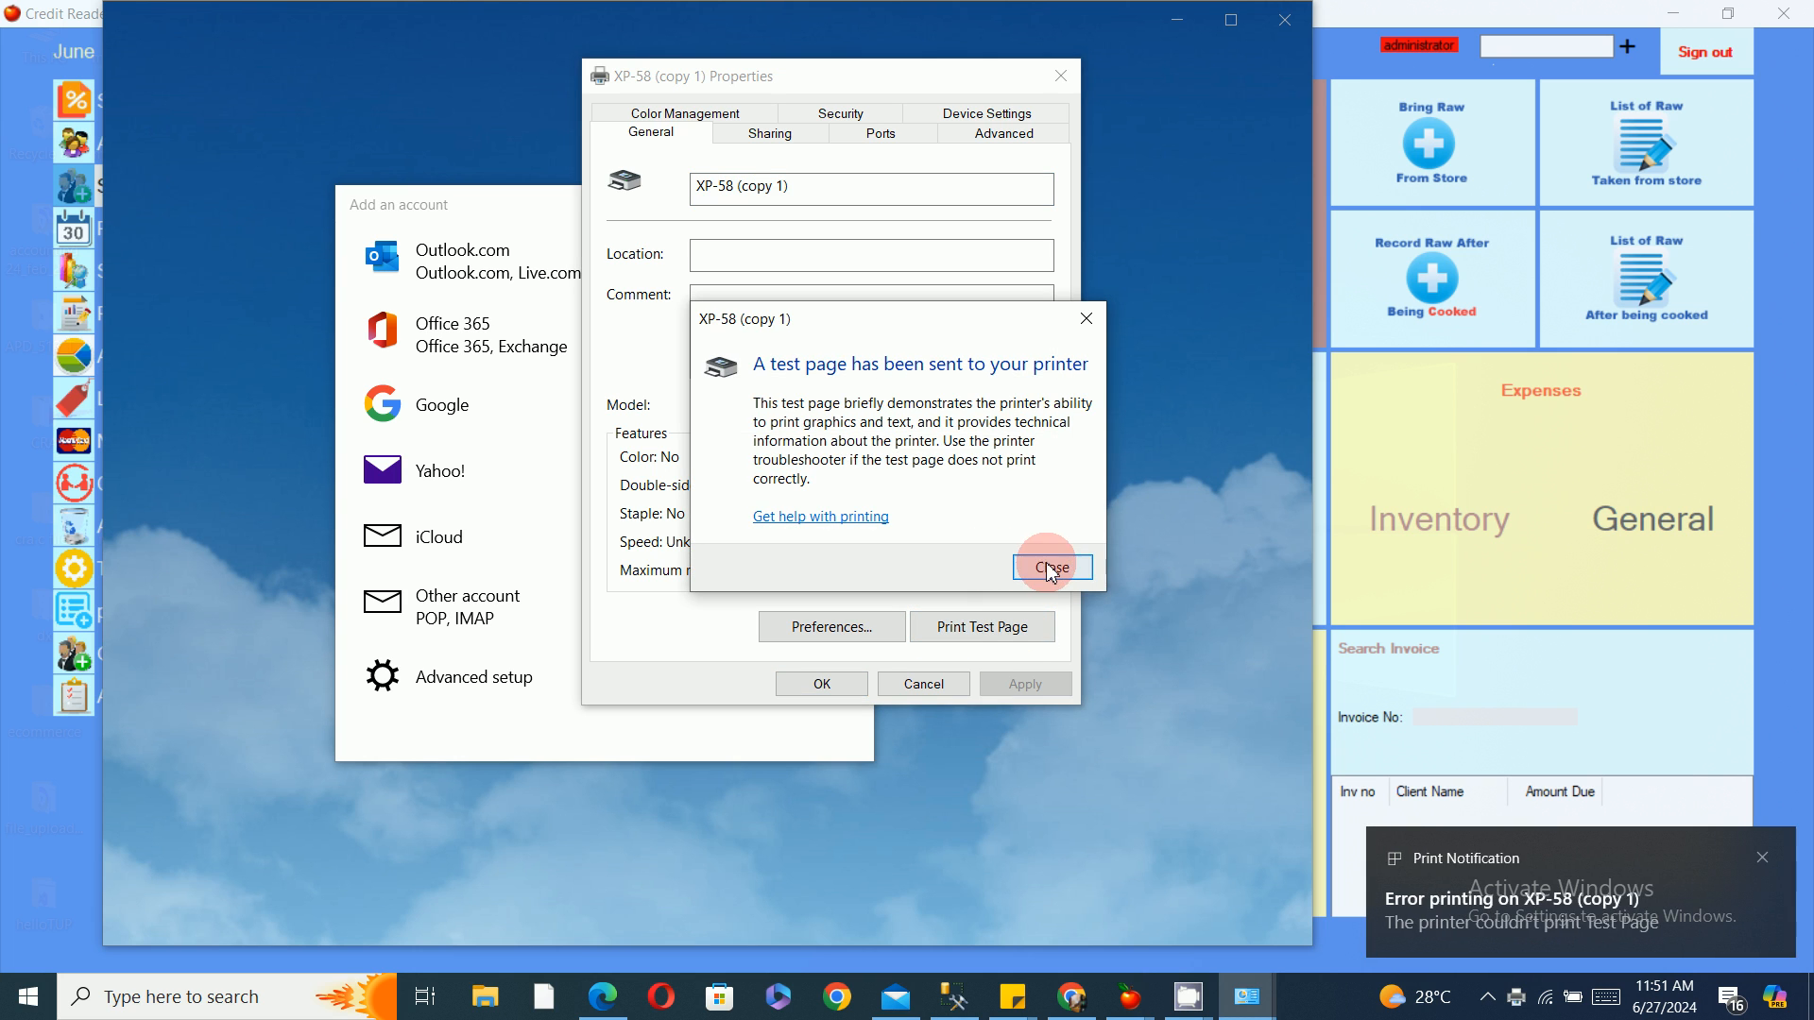
{"action": "left_click", "coordinate": [1052, 571]}
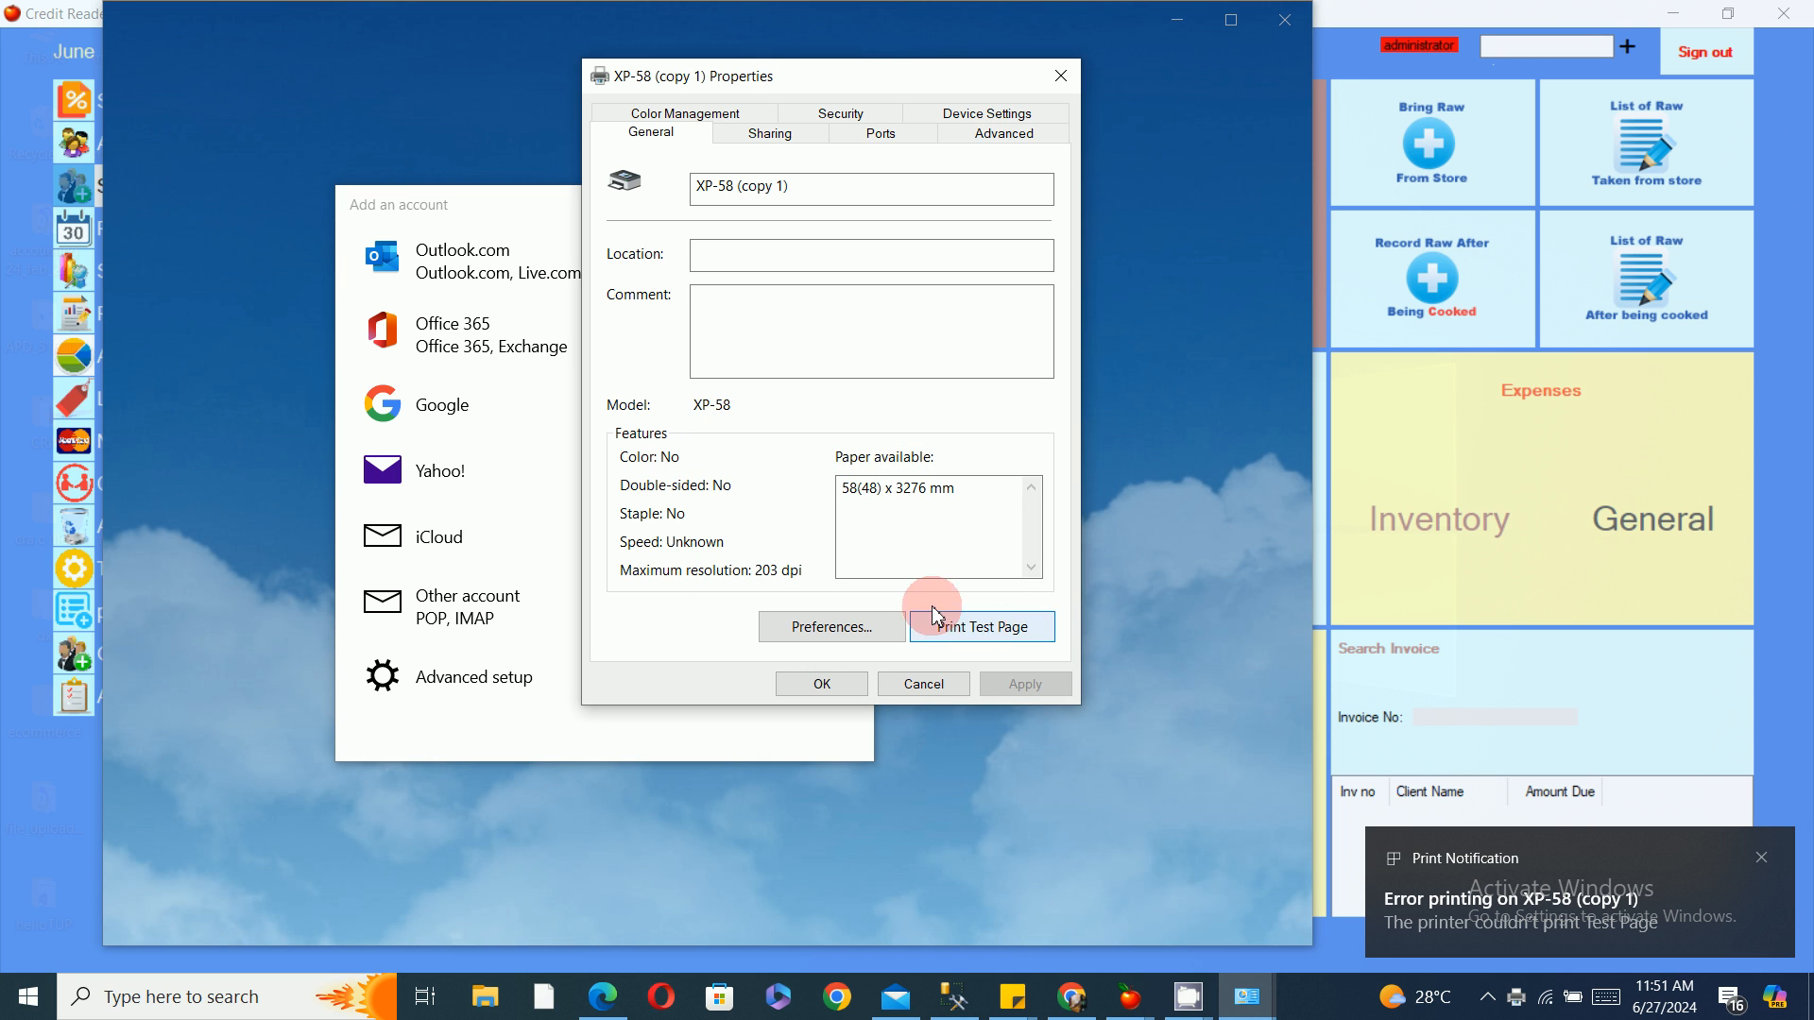
{"action": "left_click", "coordinate": [997, 644]}
{"action": "left_click", "coordinate": [1049, 565]}
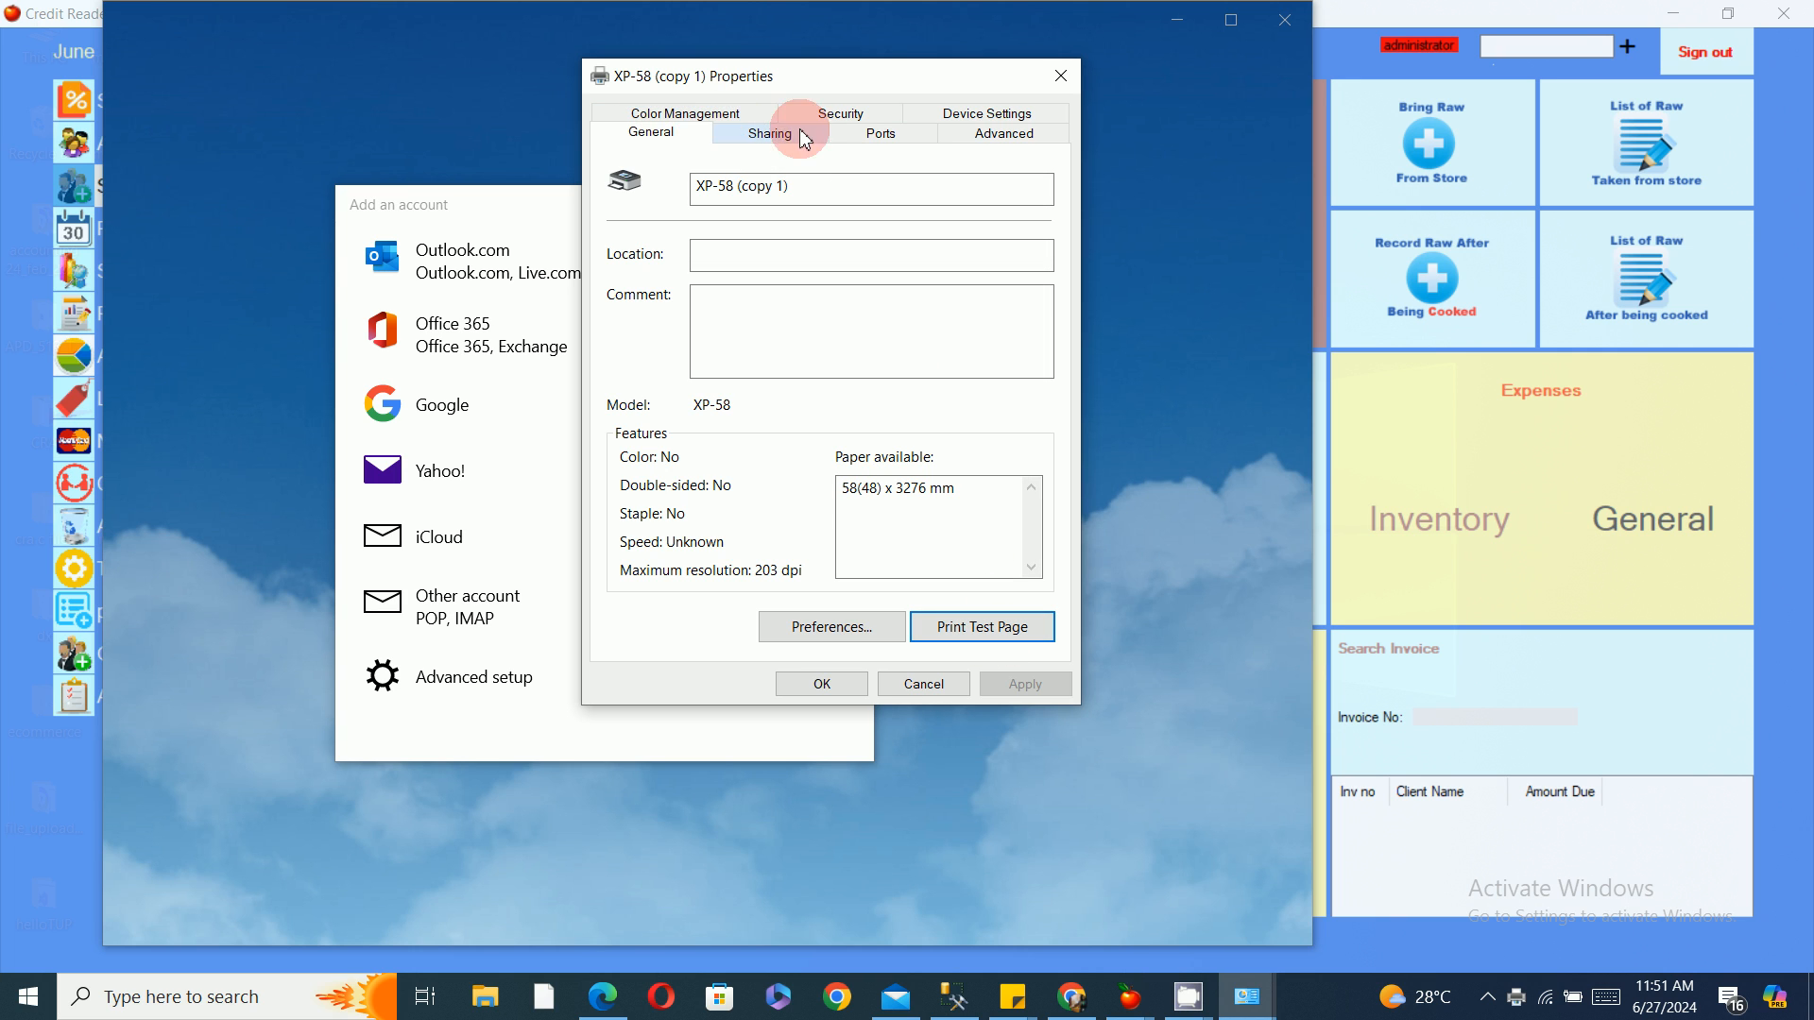
Assign the XP-58 (copy 1) printer to port USB003 and apply the change.
{"action": "left_click", "coordinate": [892, 137]}
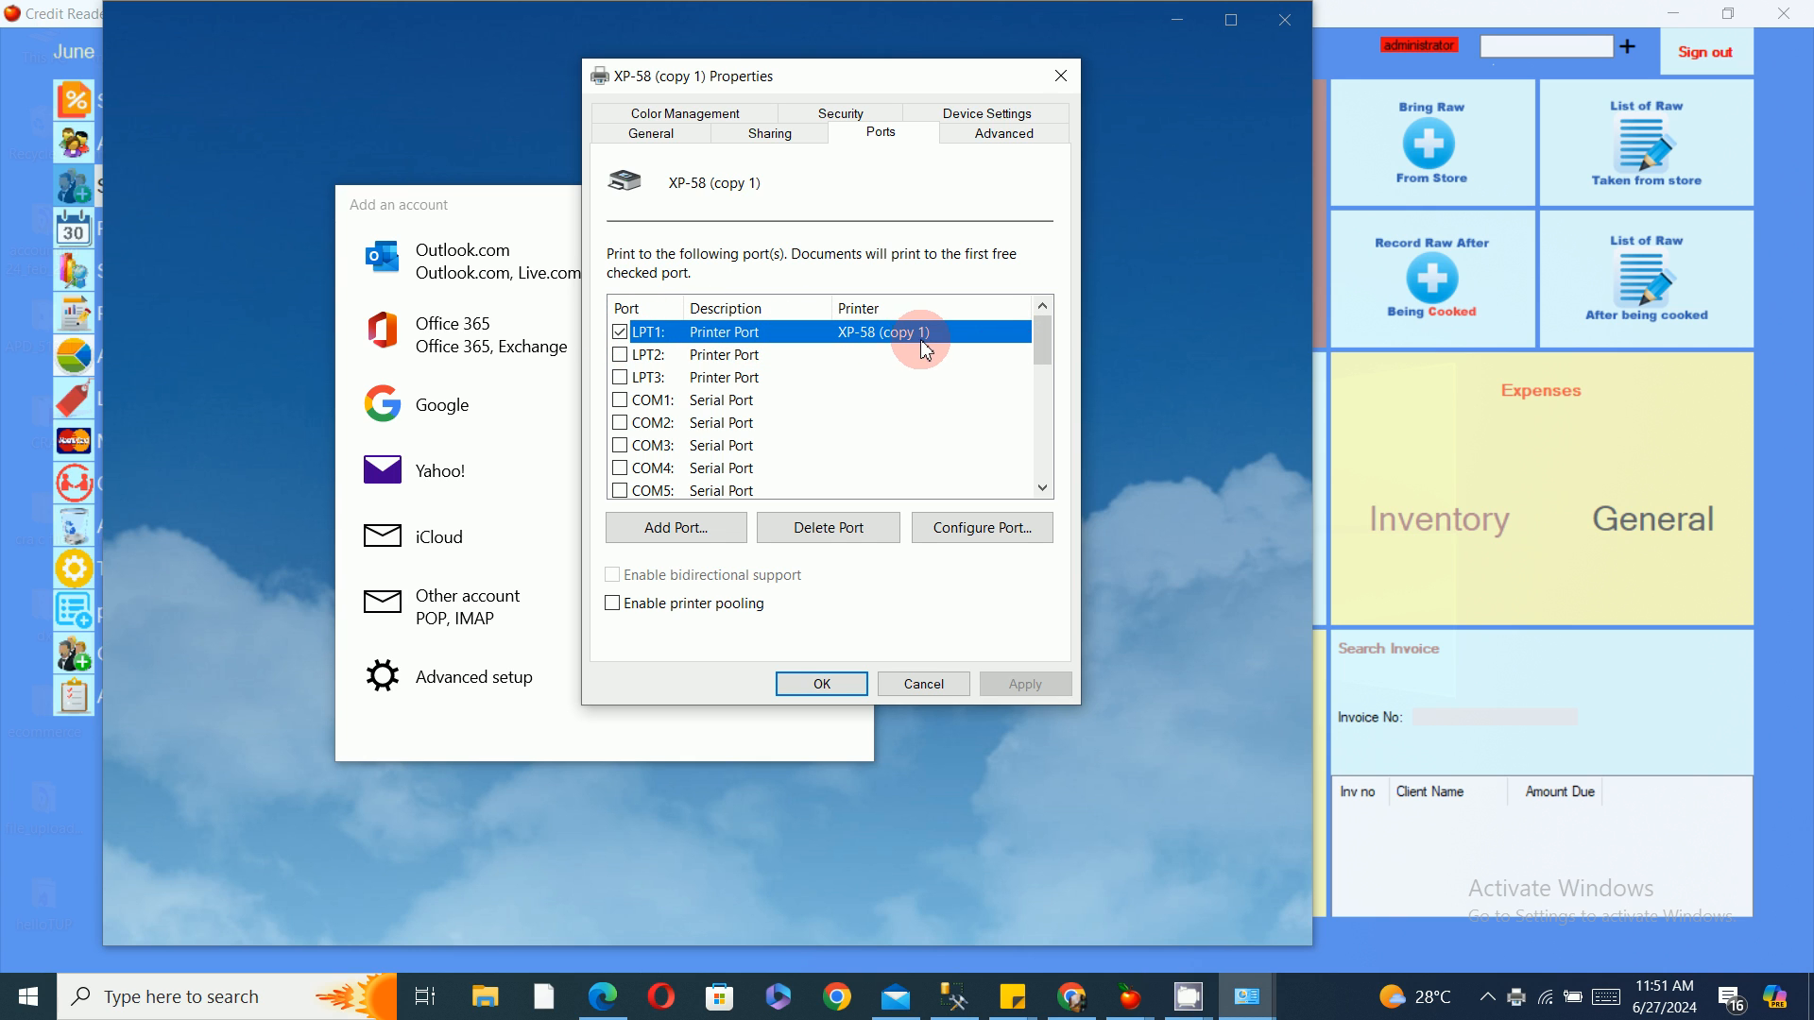
{"action": "left_click_drag", "start_coordinate": [1045, 324], "coordinate": [1025, 409]}
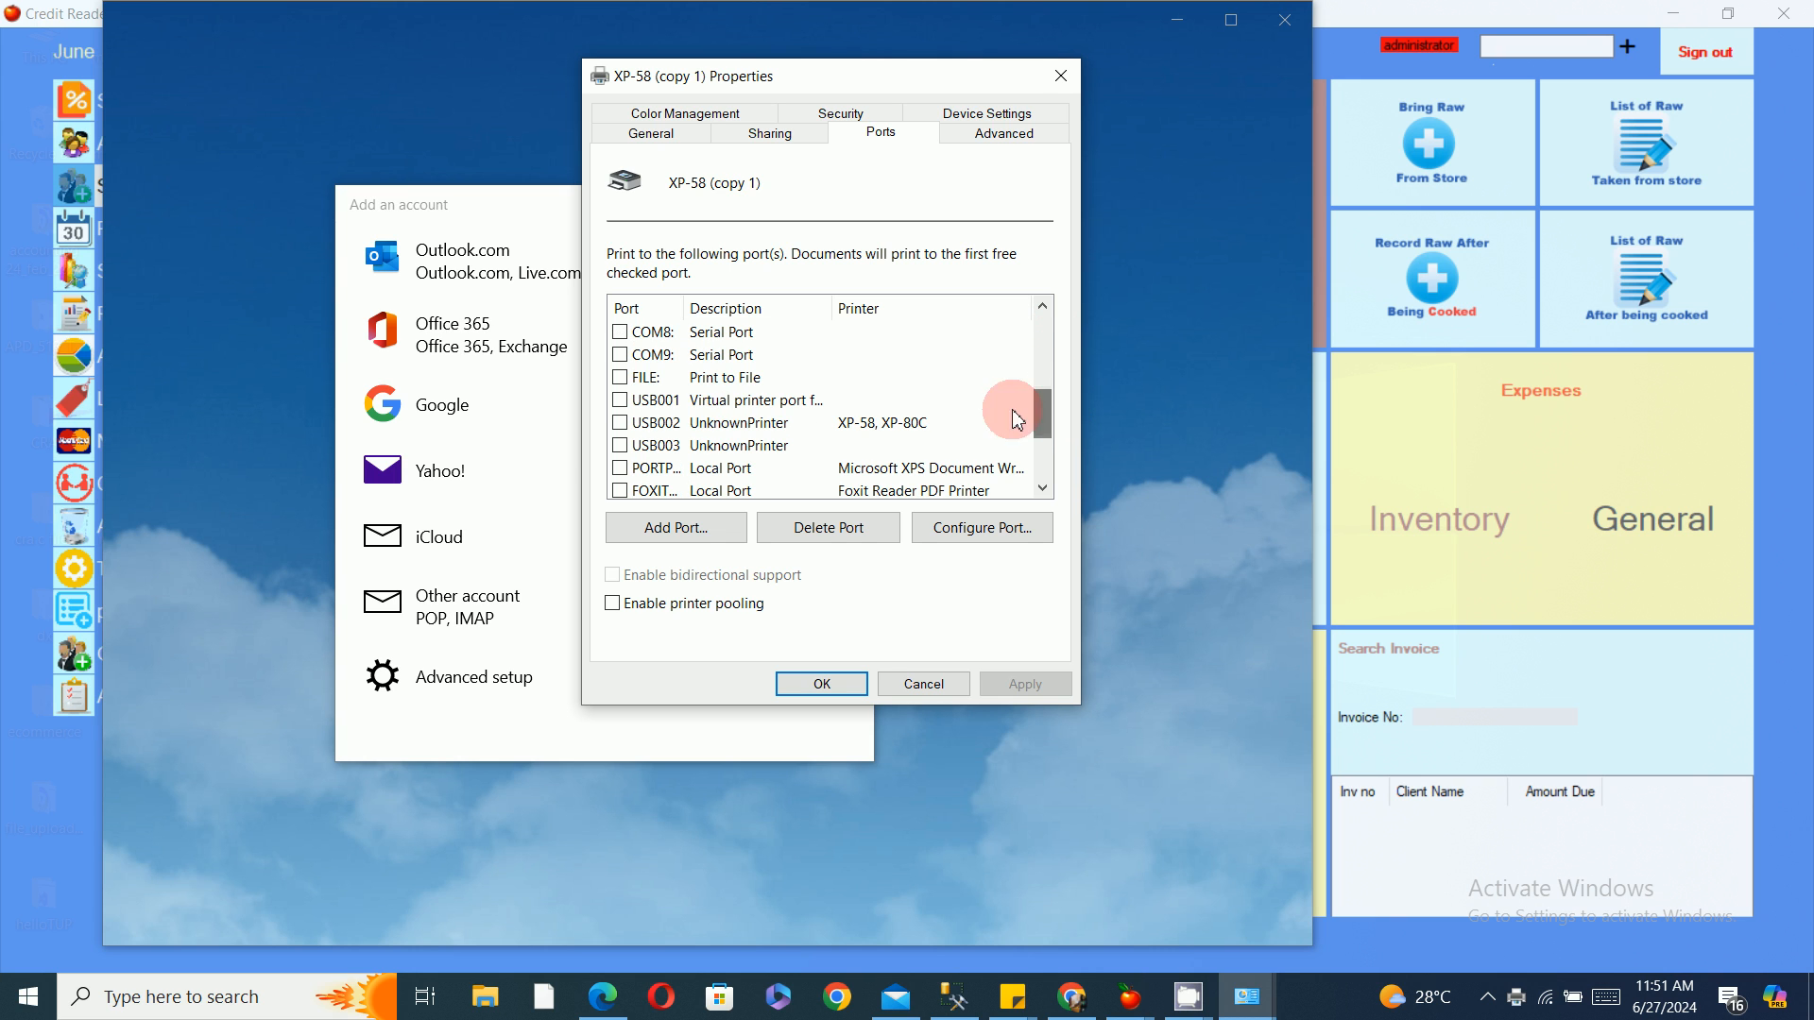
{"action": "left_click", "coordinate": [621, 445]}
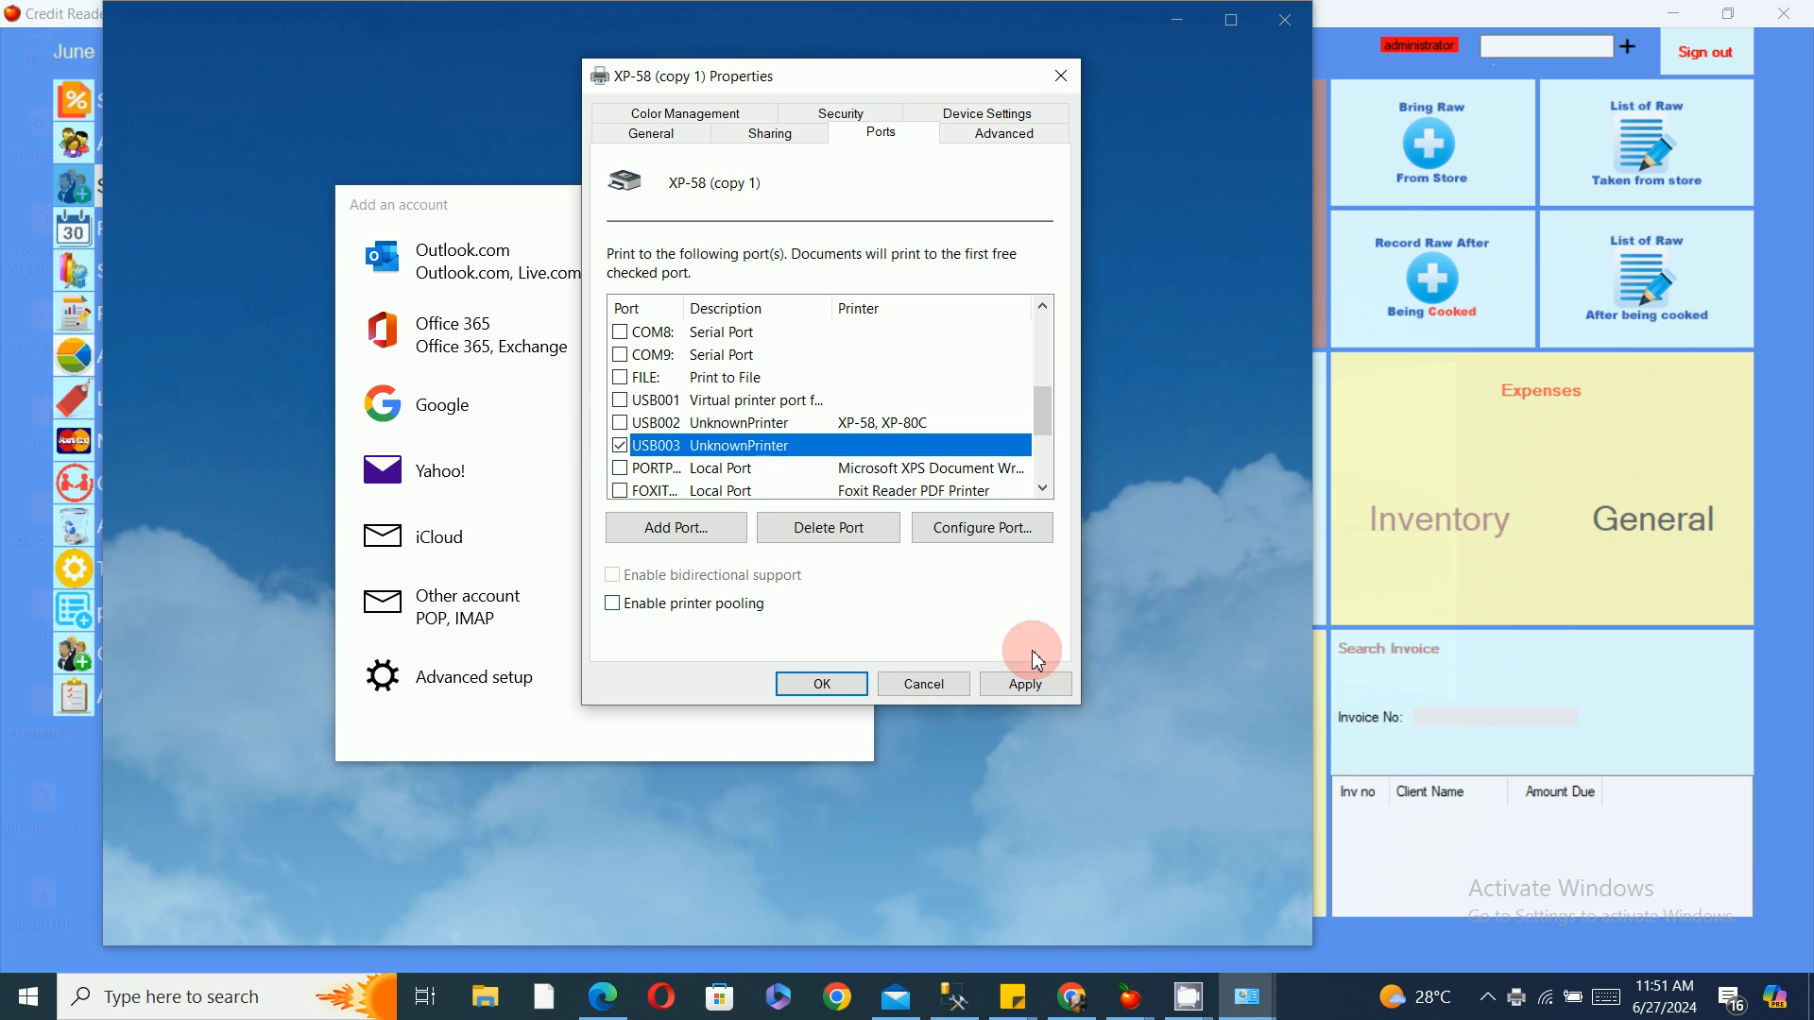
{"action": "left_click", "coordinate": [1024, 683]}
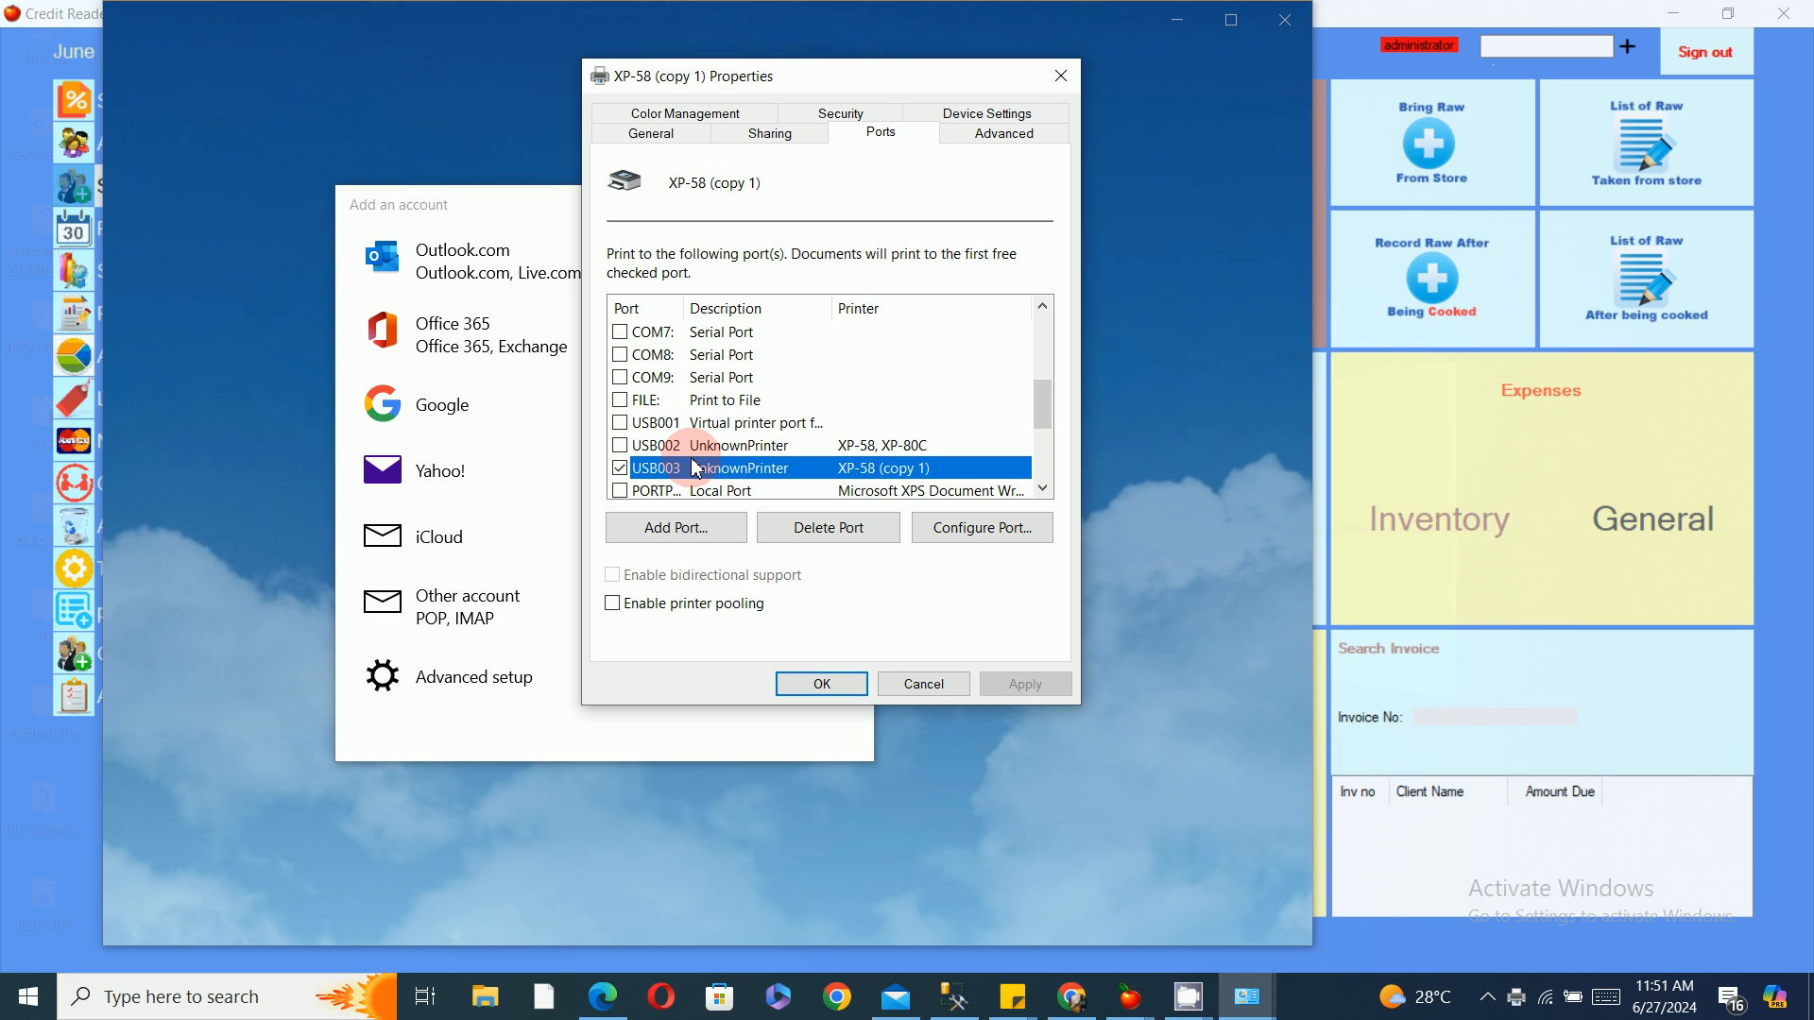
Print a test page on XP-58 (copy 1) through the newly assigned port and close its properties.
{"action": "left_click", "coordinate": [656, 134]}
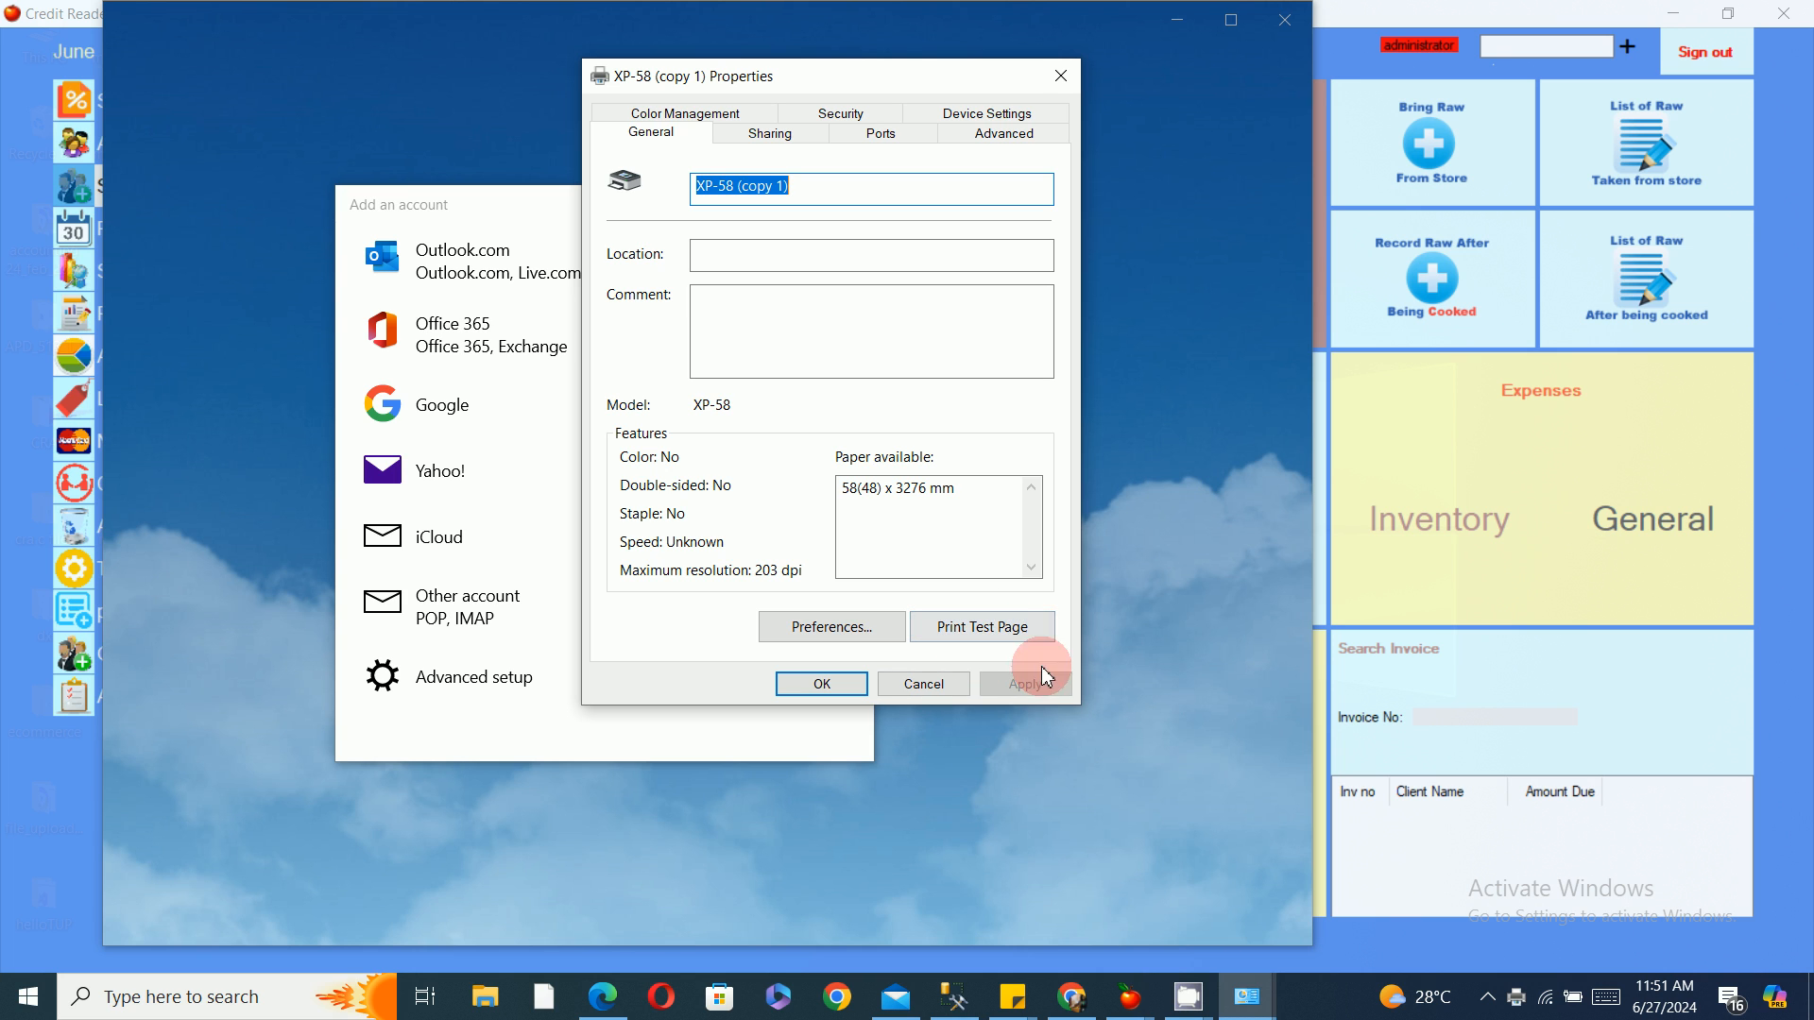
{"action": "left_click", "coordinate": [974, 642]}
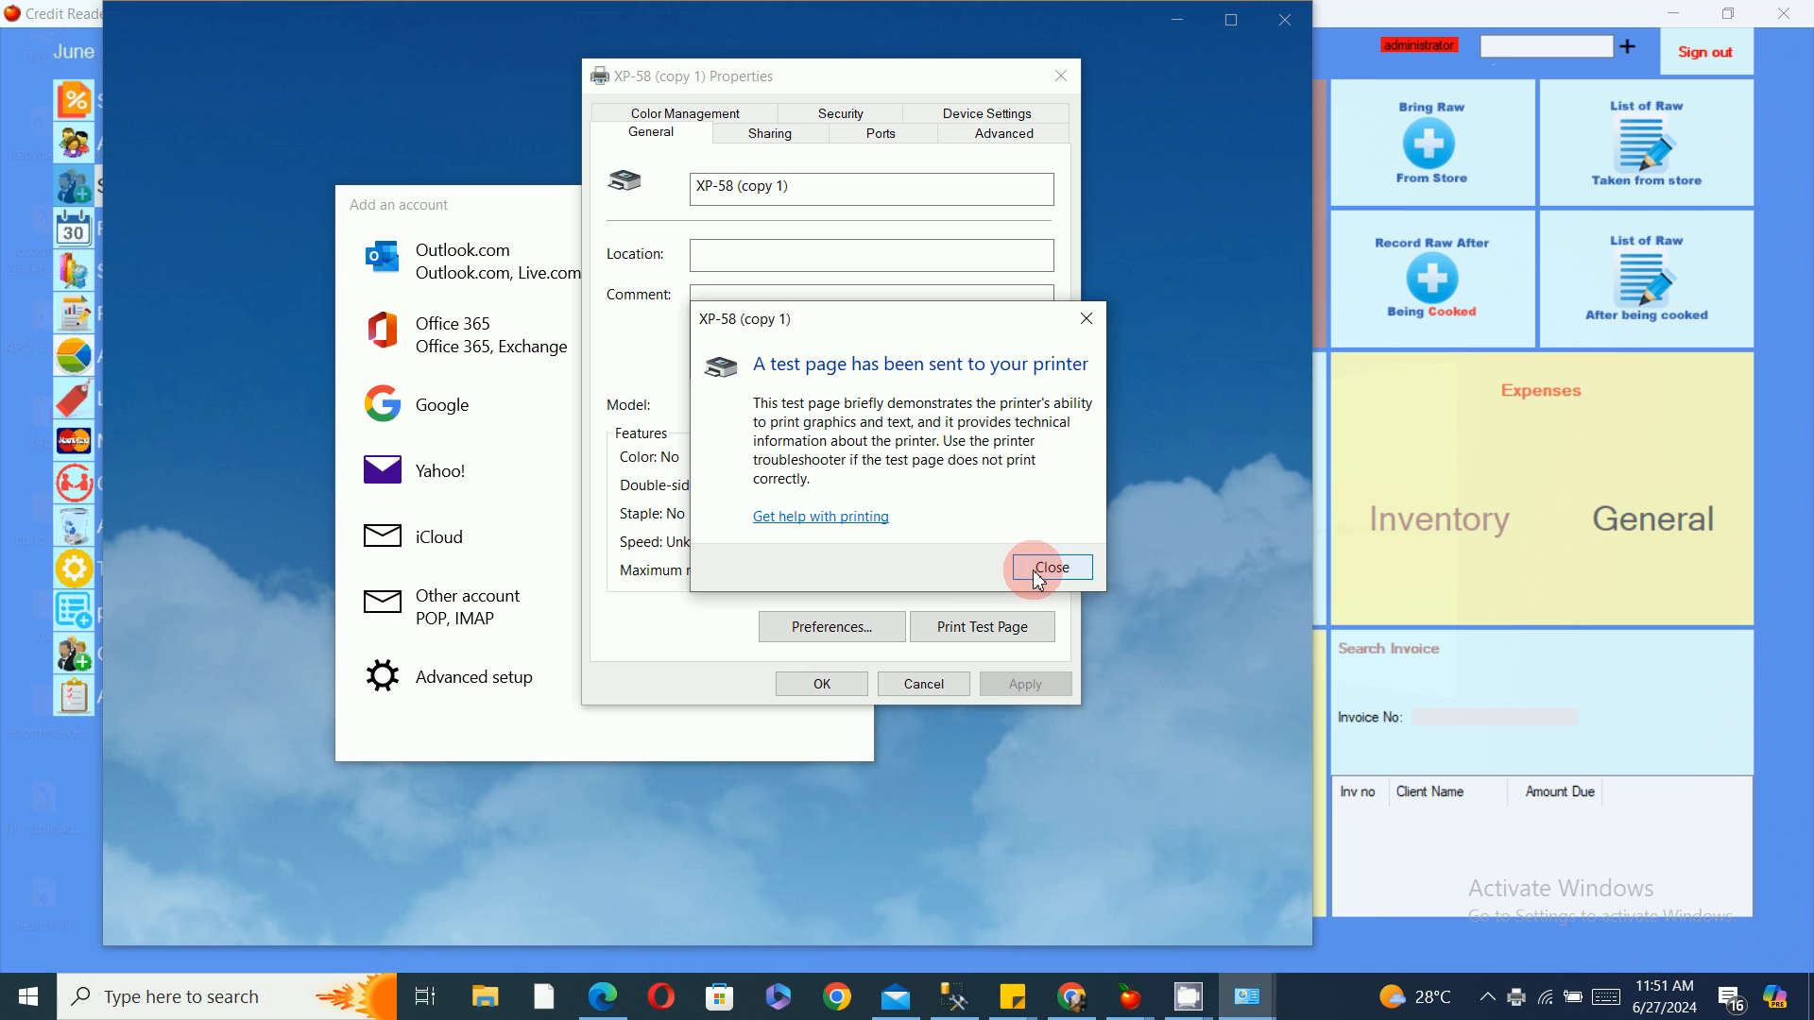
{"action": "left_click", "coordinate": [1039, 571]}
{"action": "left_click", "coordinate": [843, 682]}
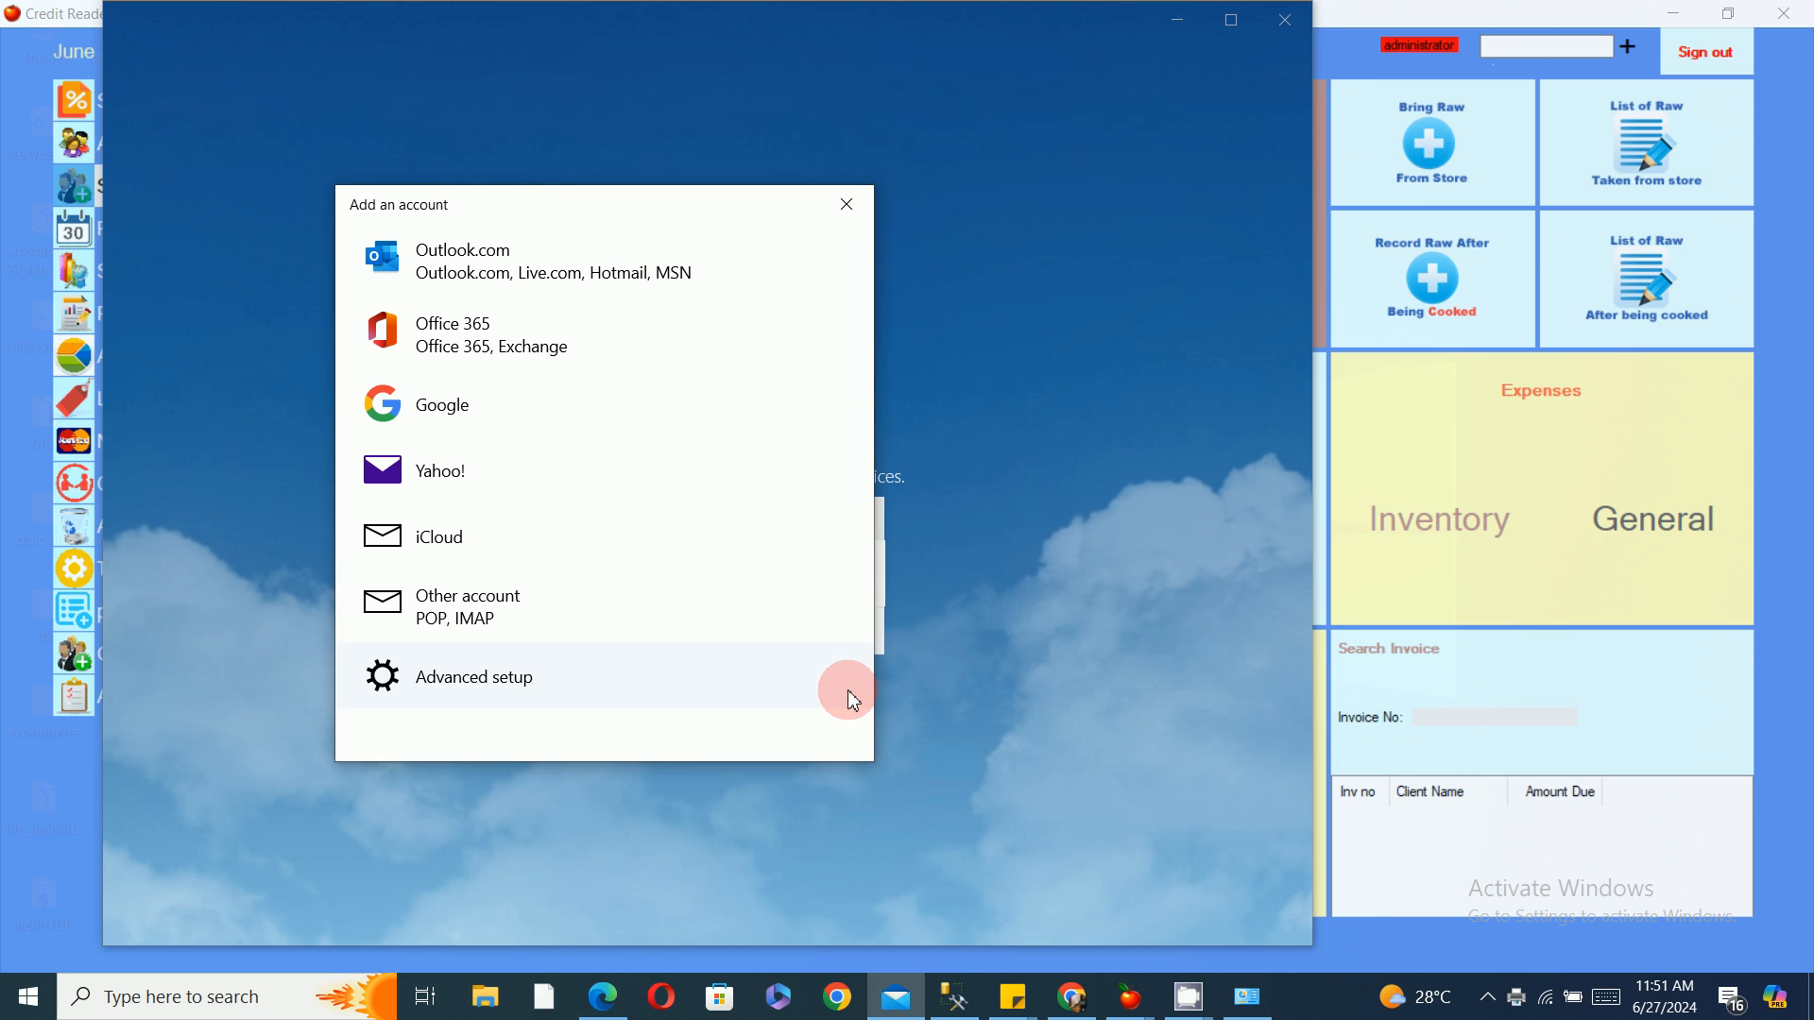
Close the existing Devices and Printers window and open it afresh through a search for Control Panel.
{"action": "left_click", "coordinate": [1244, 997]}
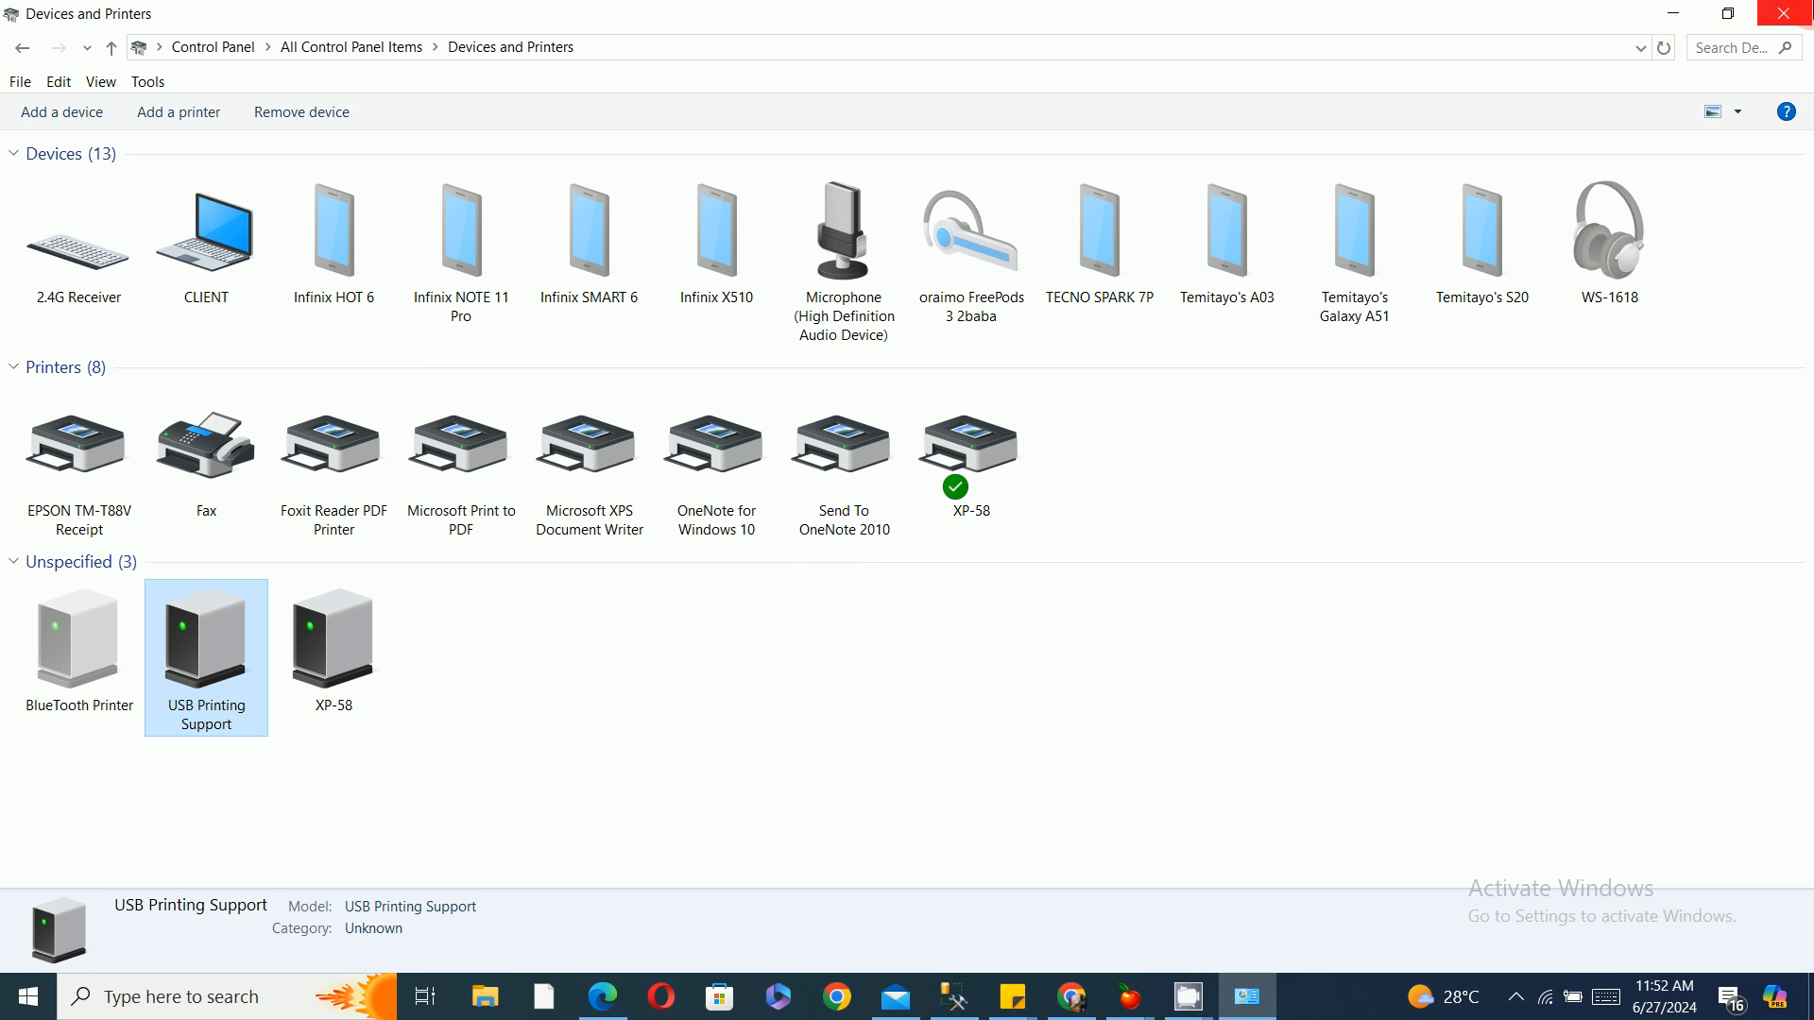
{"action": "left_click", "coordinate": [1785, 14]}
{"action": "left_click", "coordinate": [10, 999]}
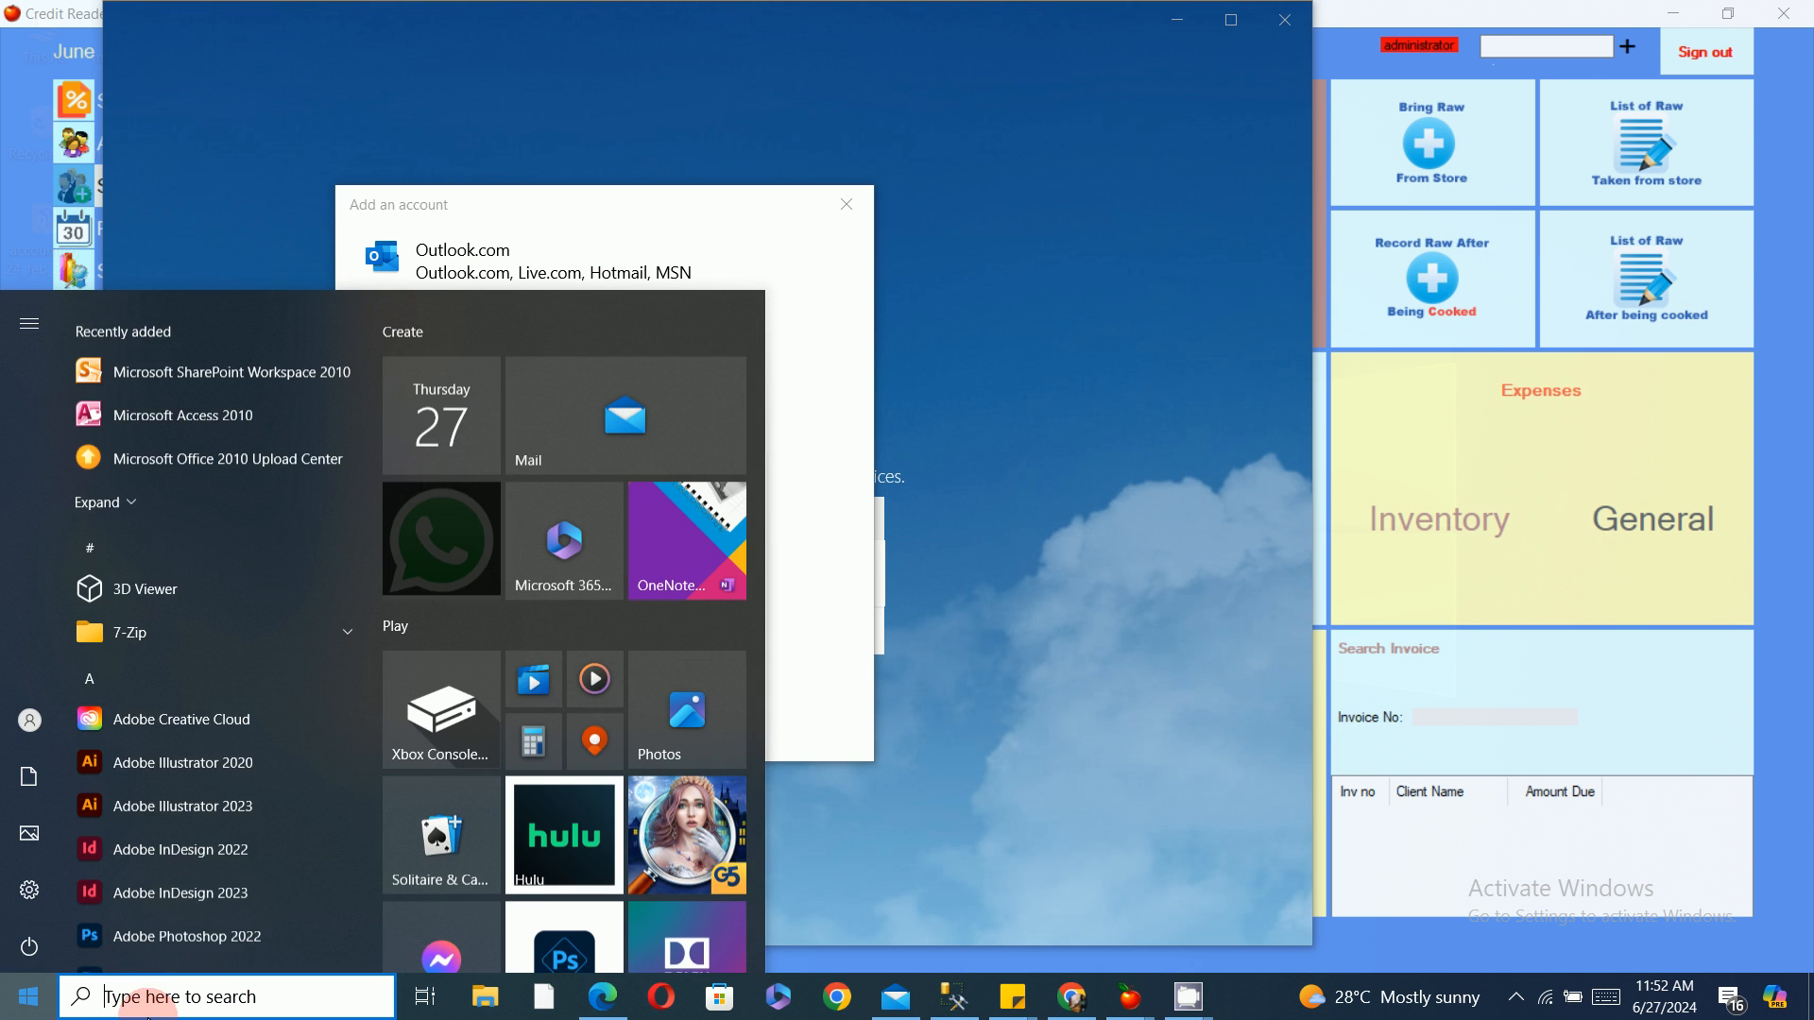
{"action": "left_click", "coordinate": [146, 998]}
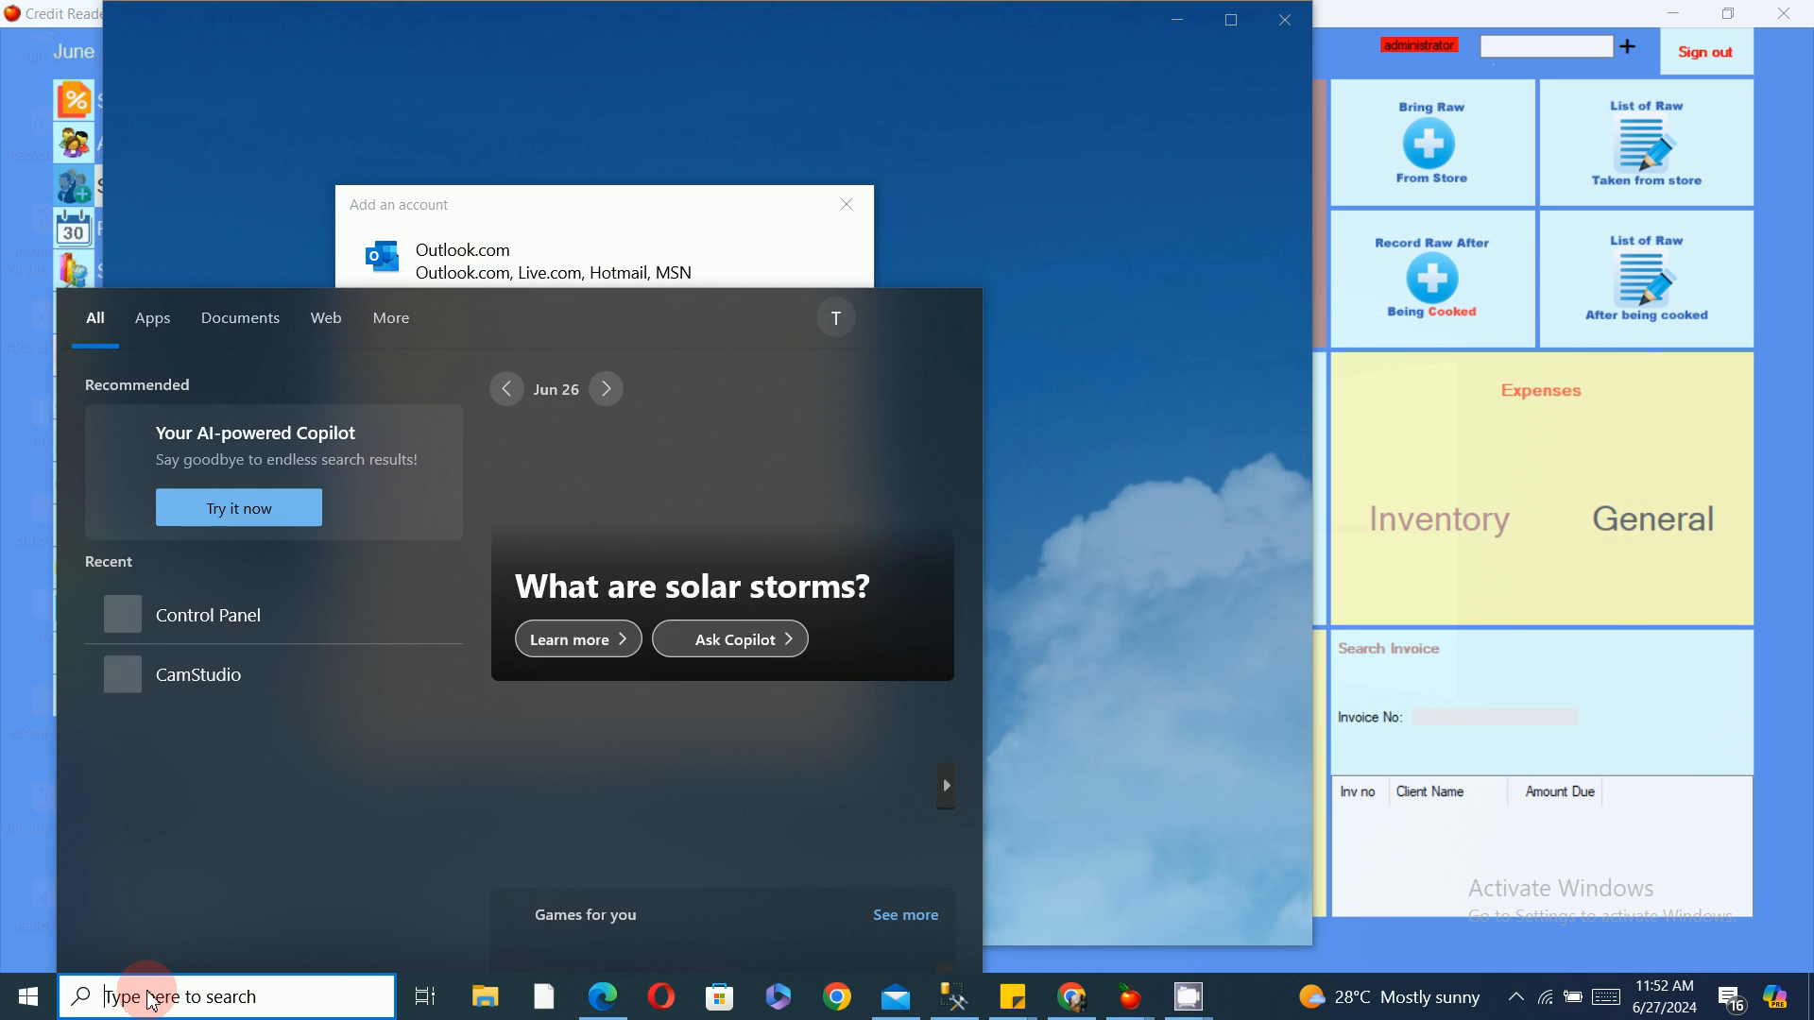
{"action": "type", "text": "contr"}
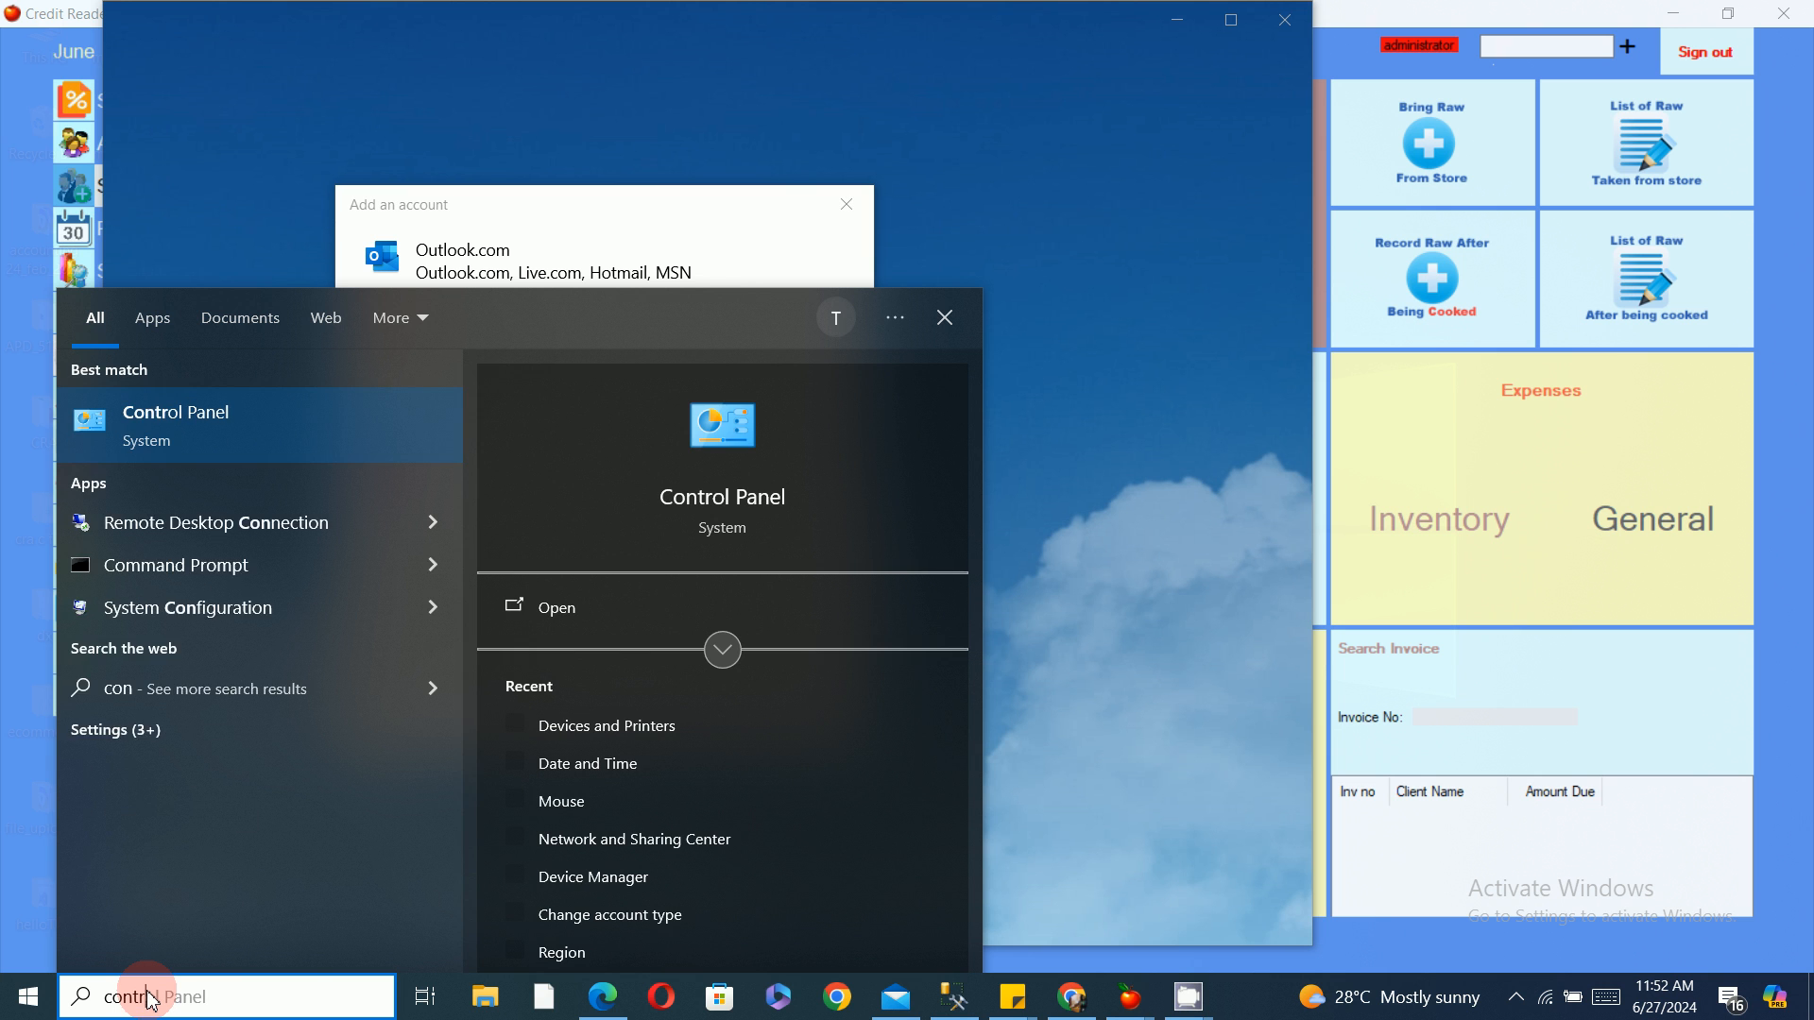
{"action": "left_click", "coordinate": [223, 434]}
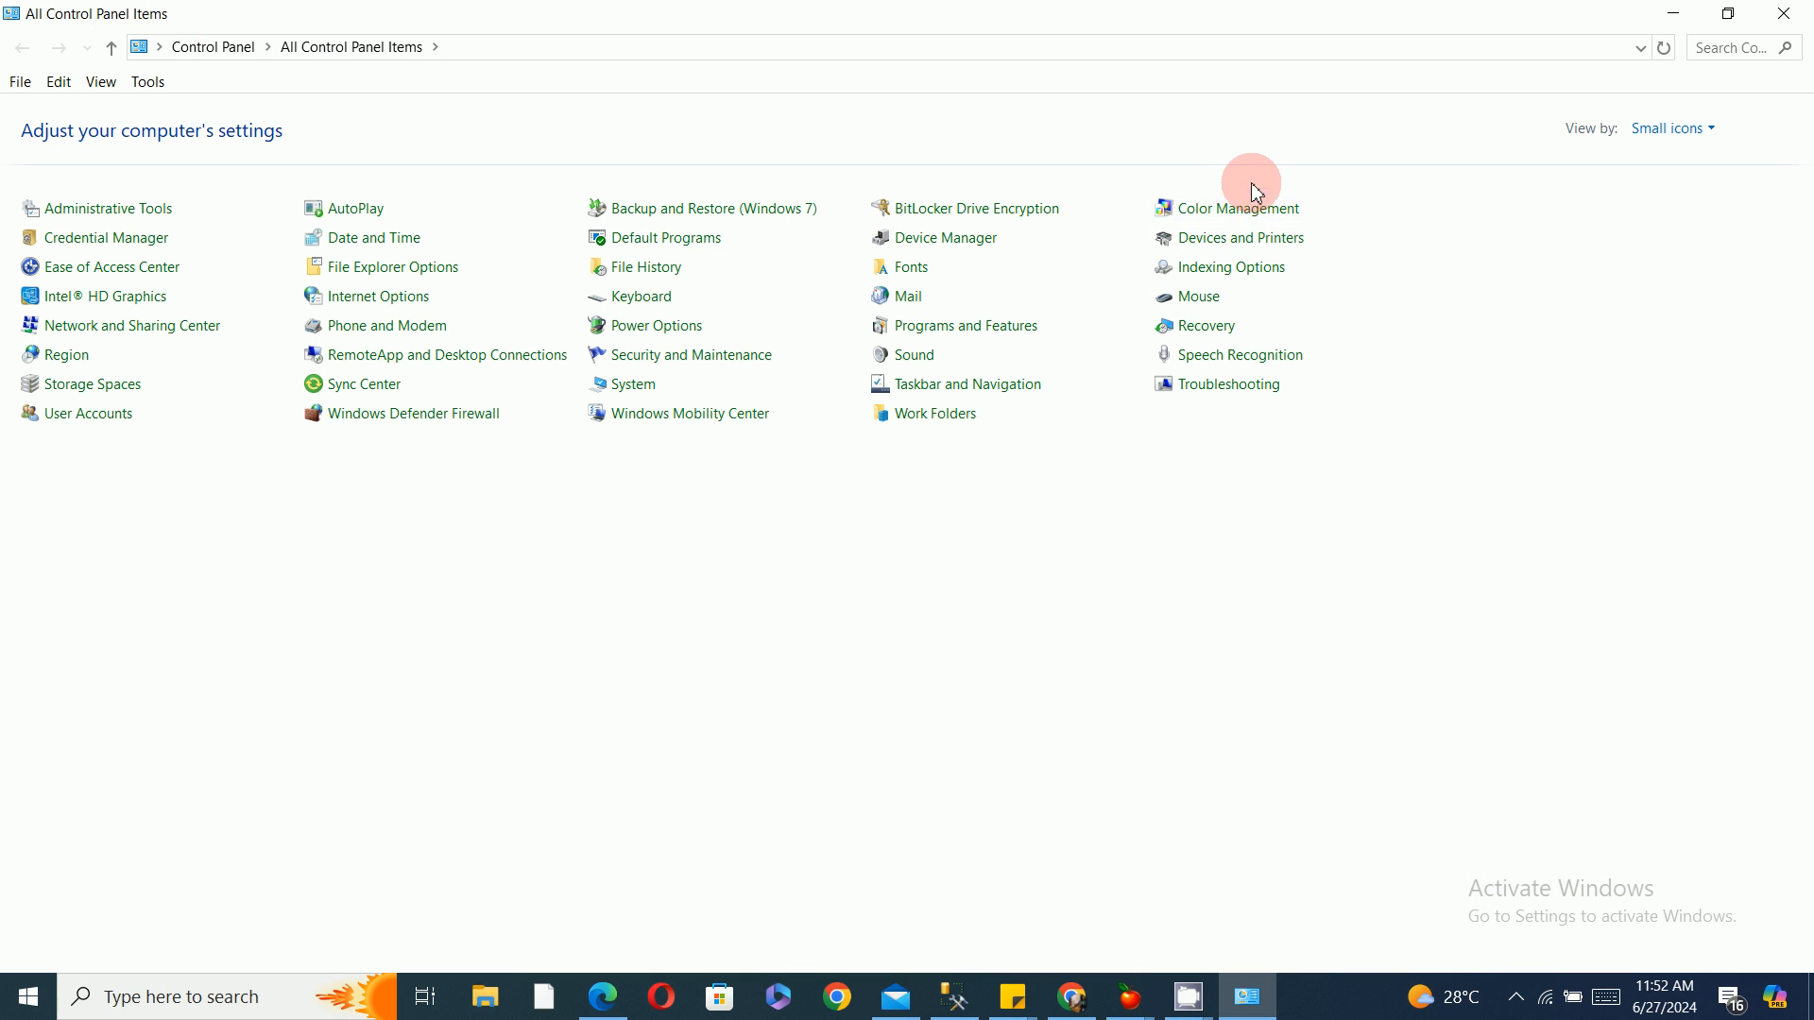
{"action": "left_click", "coordinate": [1259, 246]}
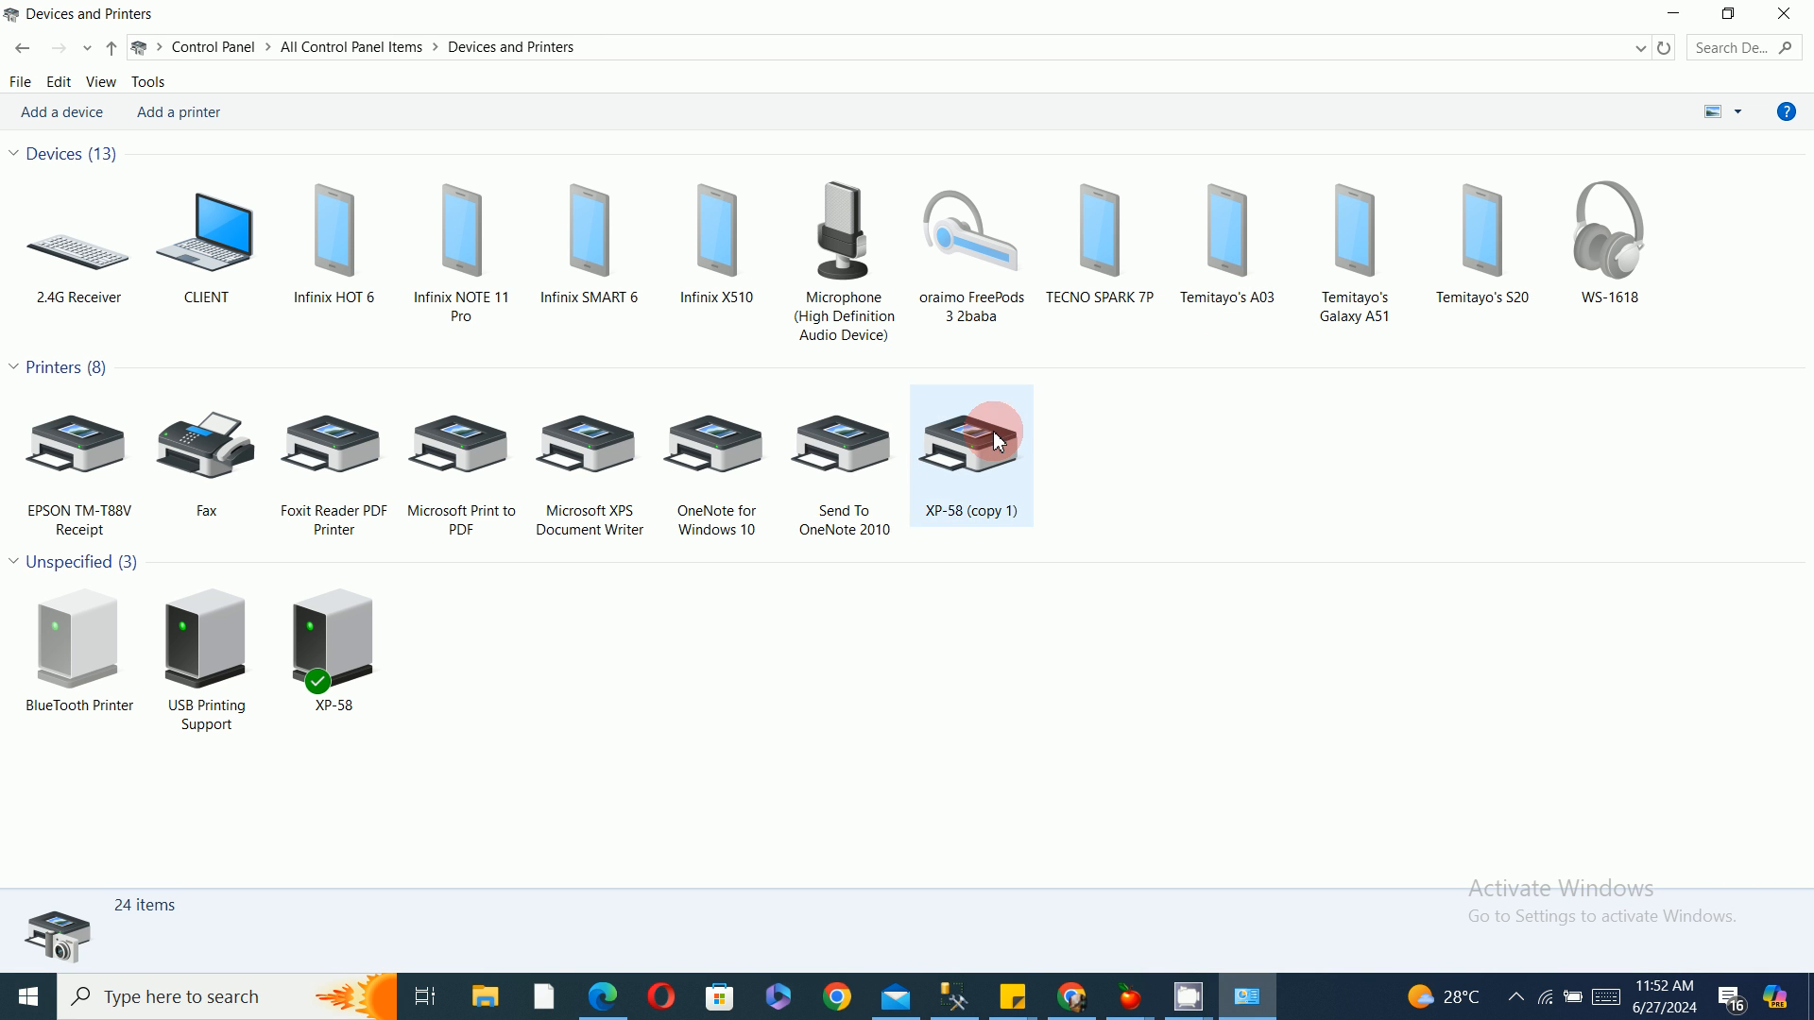
Set XP-58 (copy 1) as the default printer.
{"action": "mouse_move", "coordinate": [951, 515]}
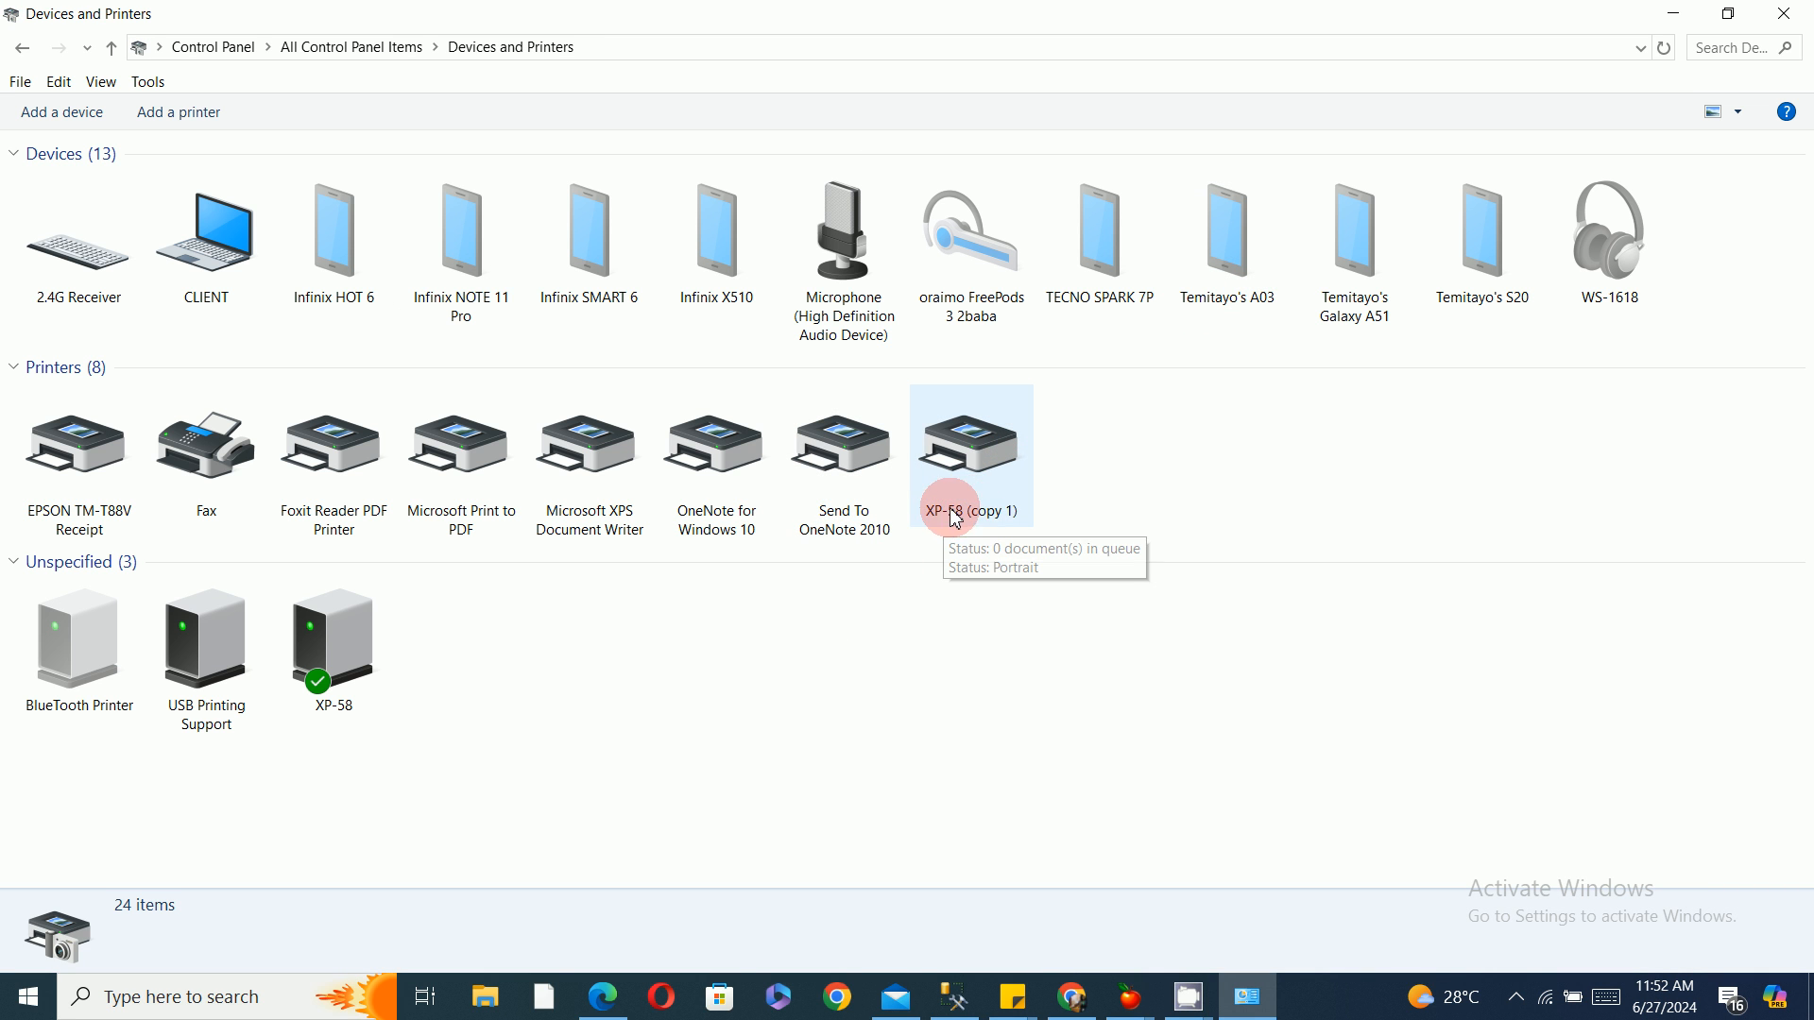
{"action": "left_click", "coordinate": [997, 477]}
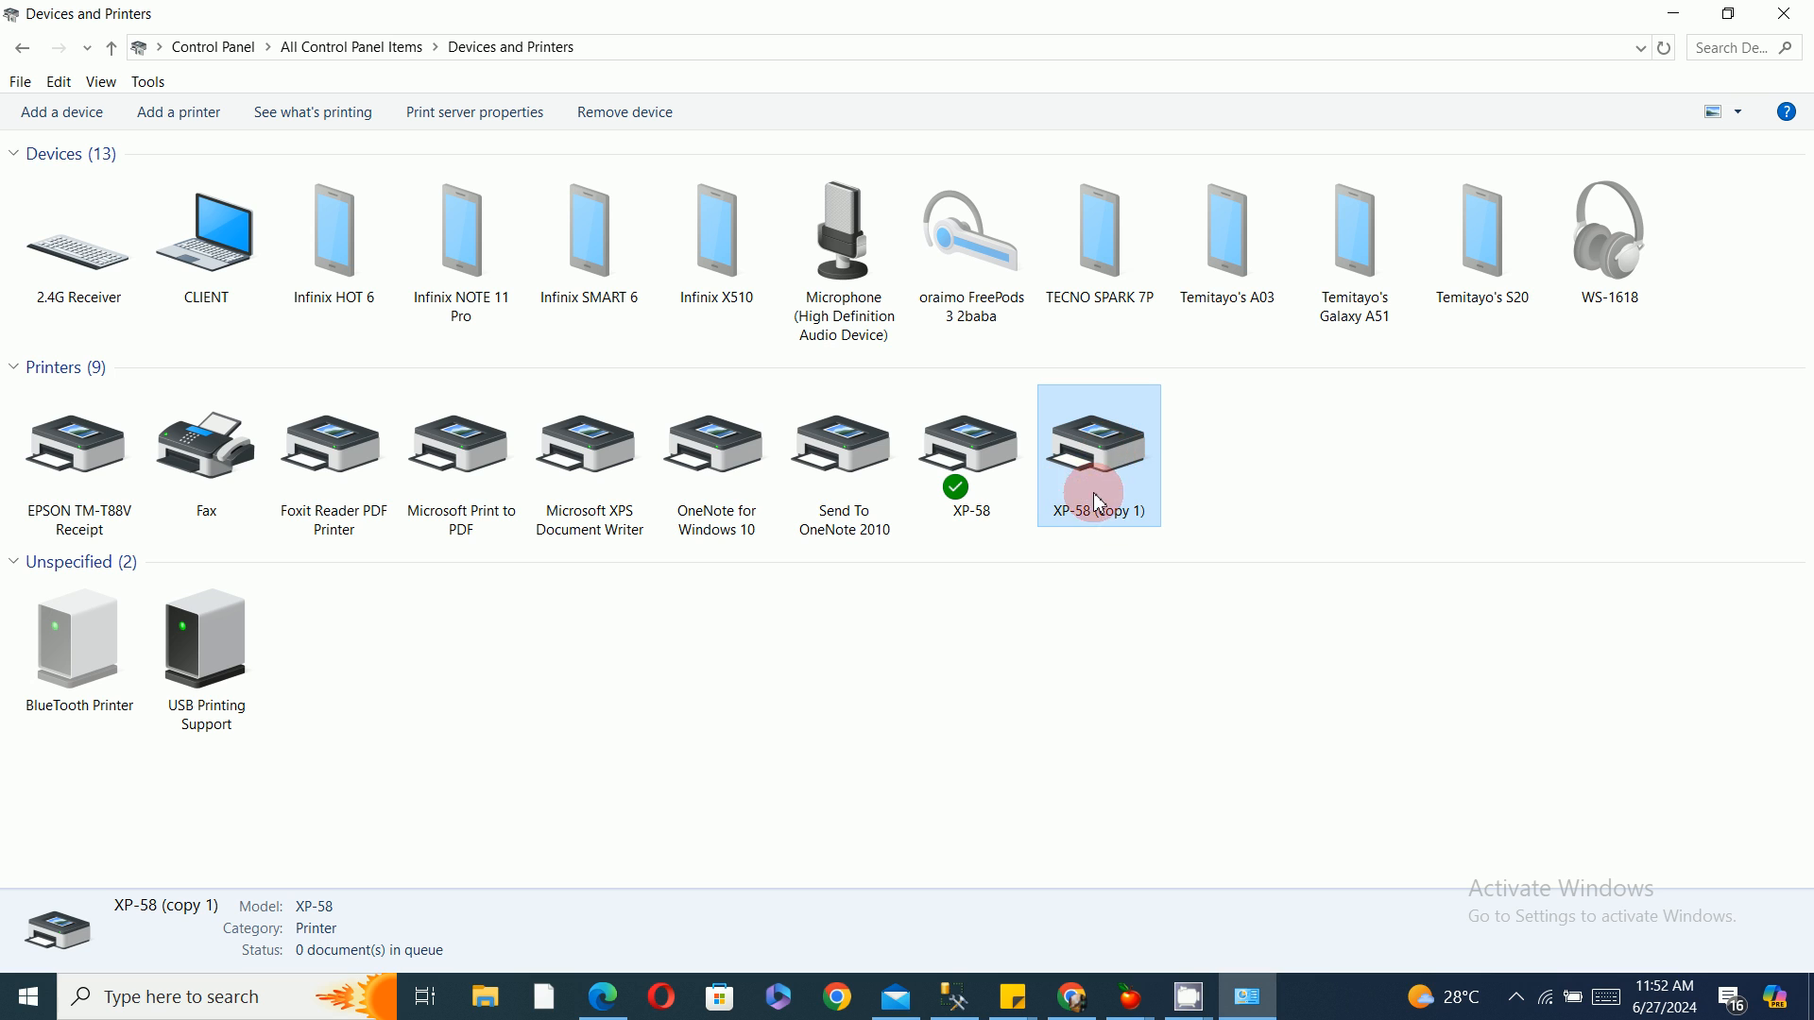
{"action": "right_click", "coordinate": [1112, 448]}
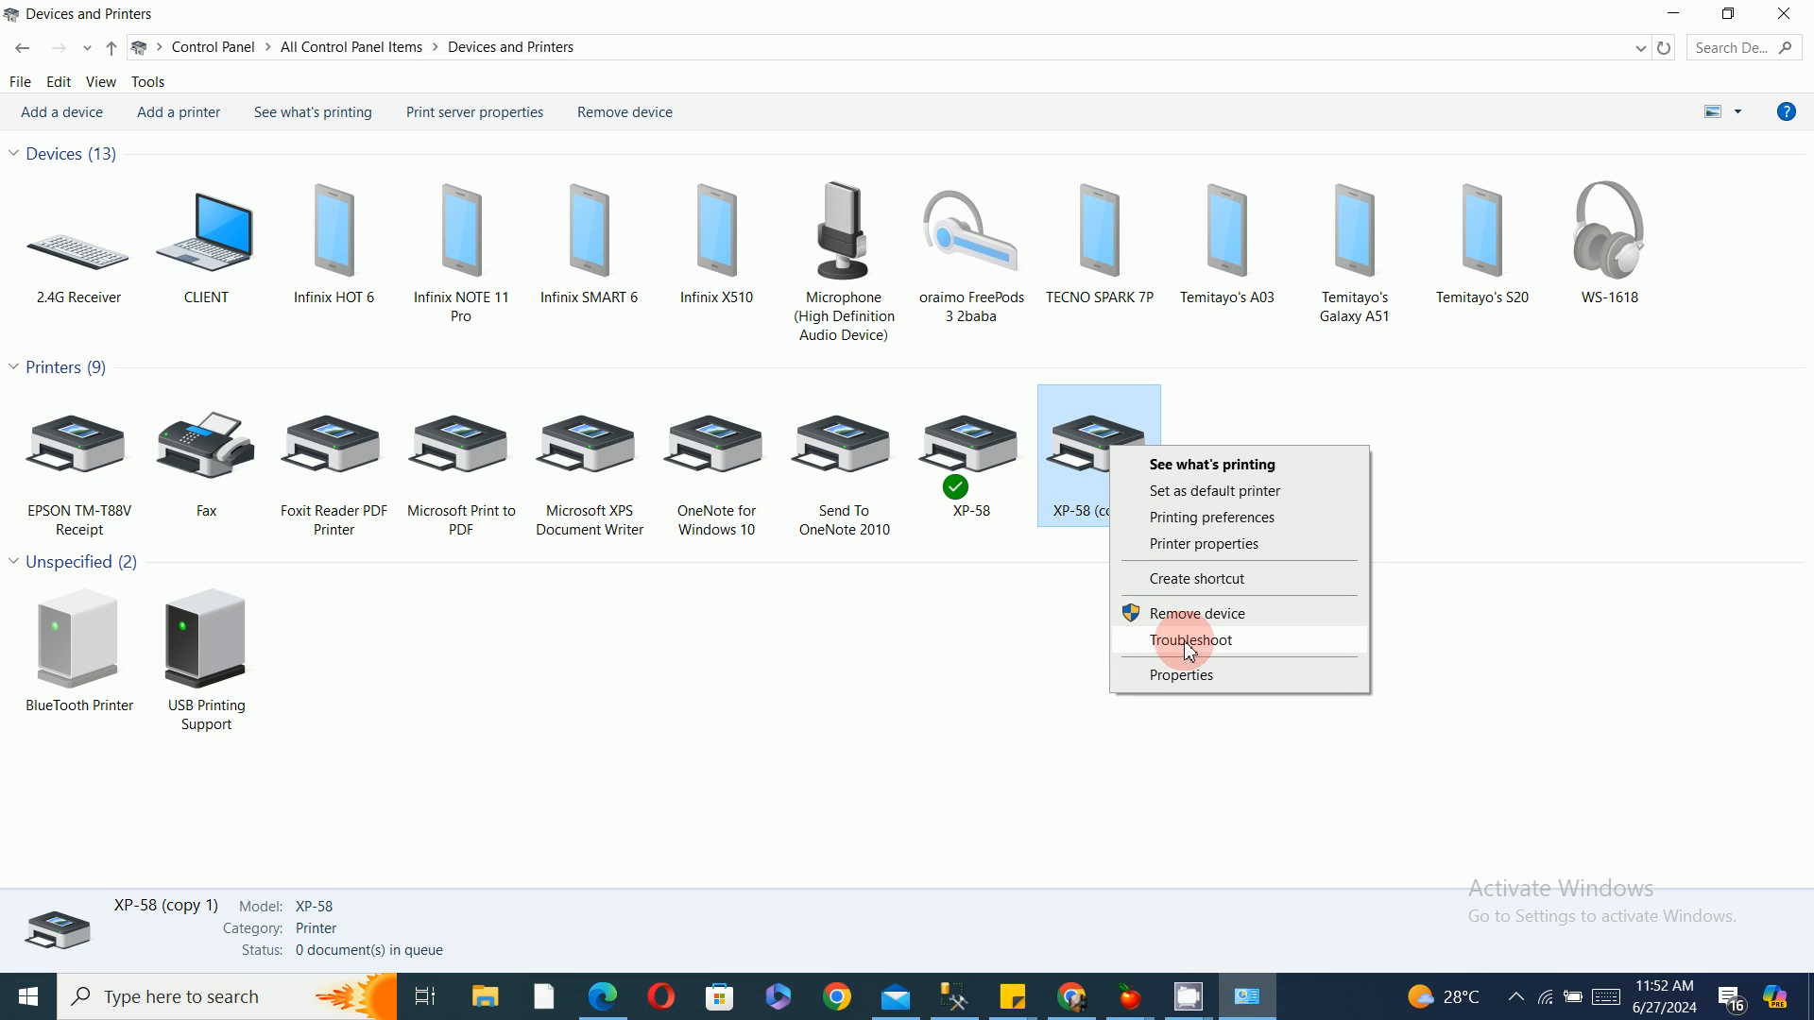
{"action": "left_click", "coordinate": [1257, 493]}
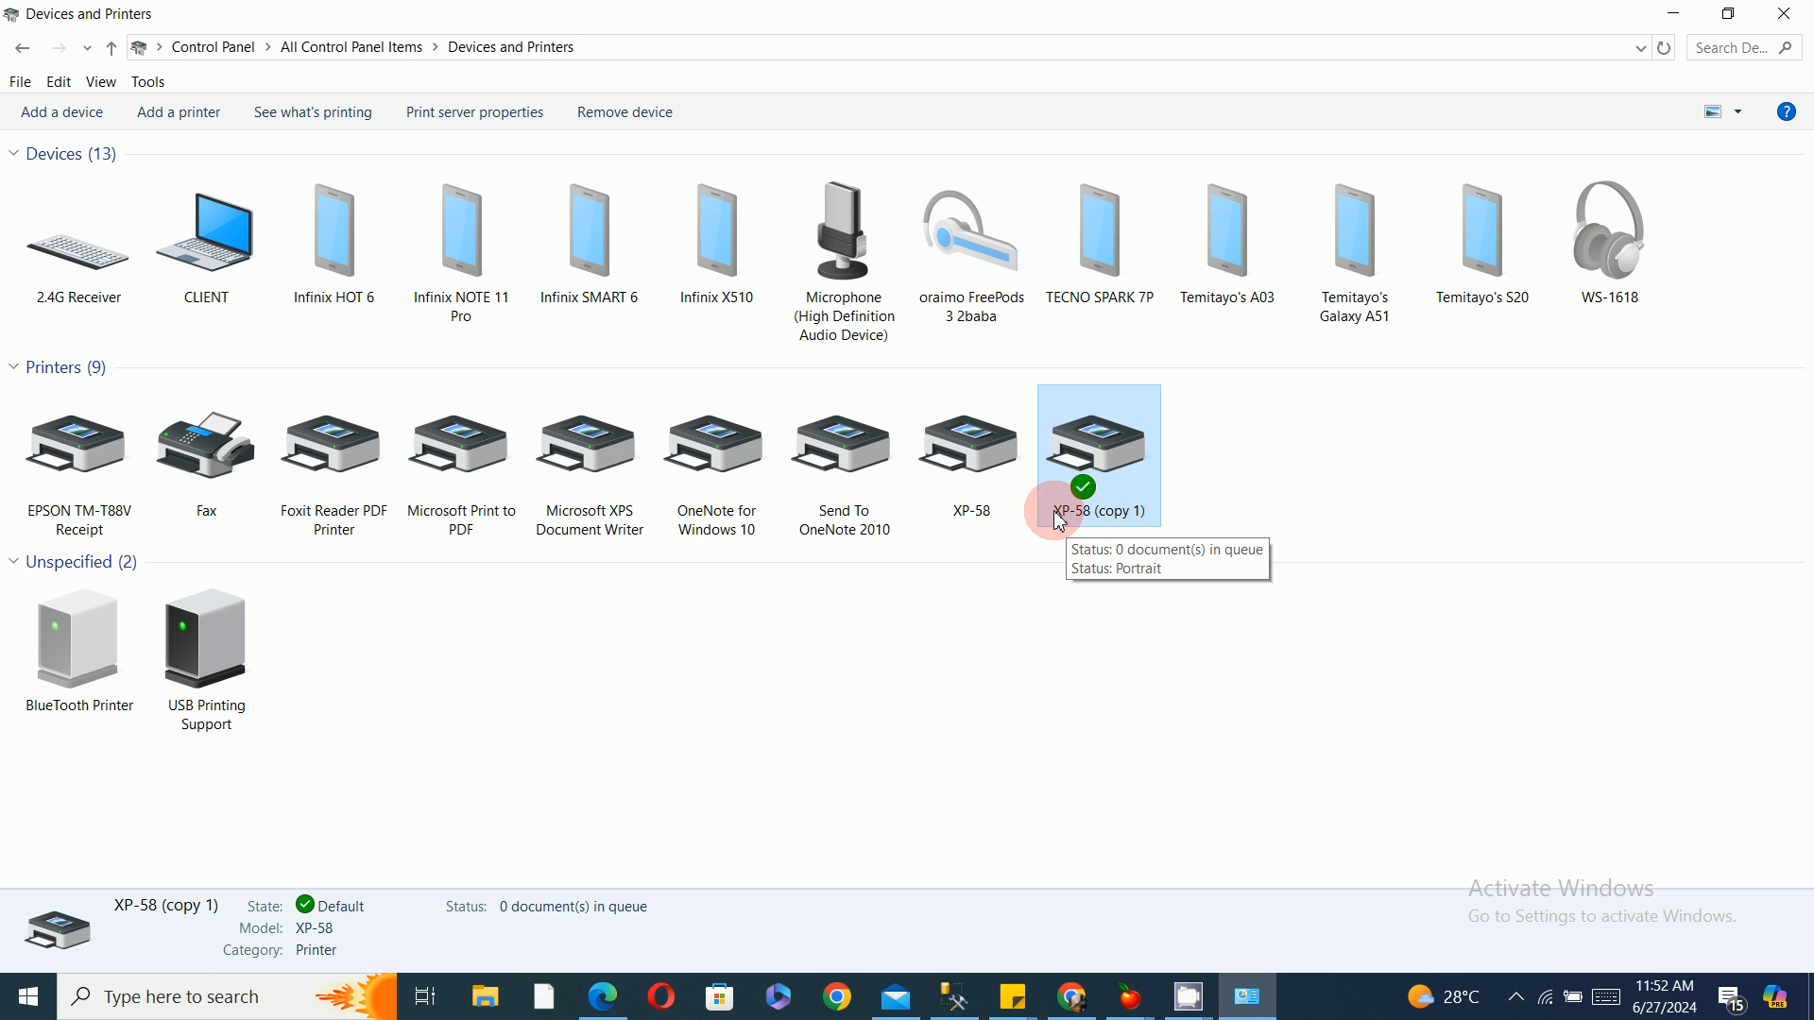
{"action": "right_click", "coordinate": [1119, 450]}
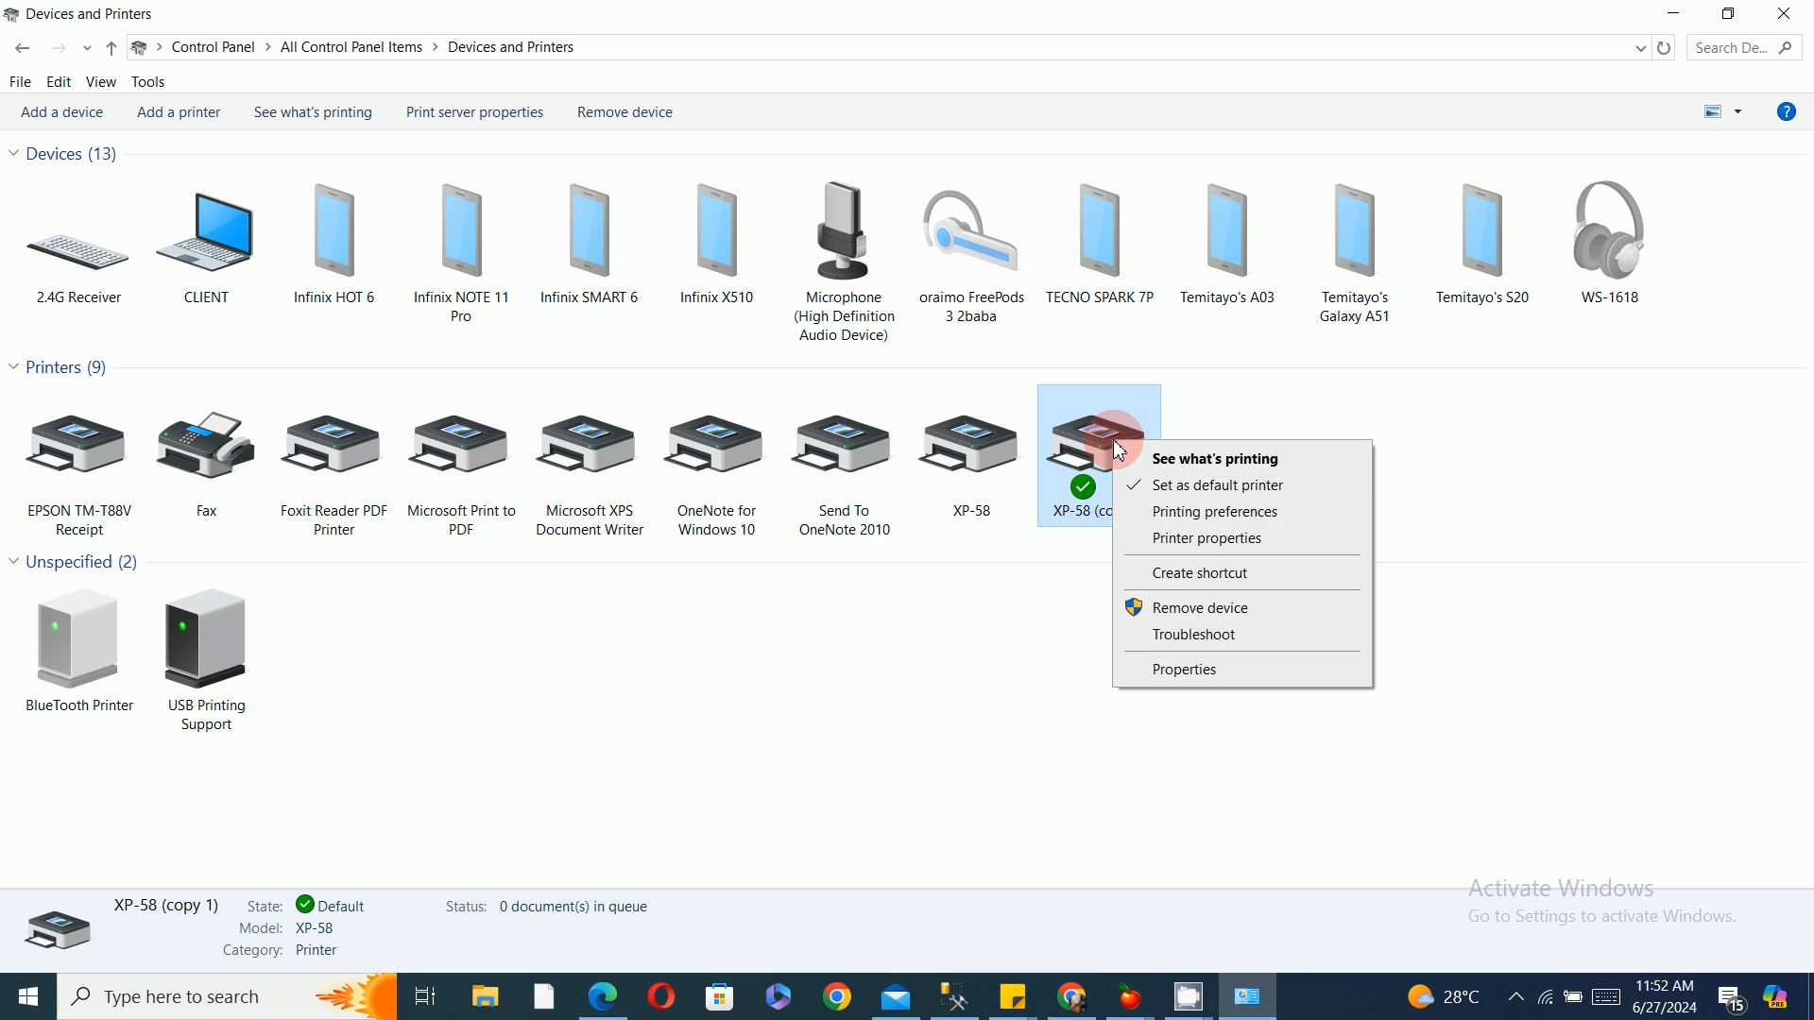
{"action": "left_click", "coordinate": [1212, 540]}
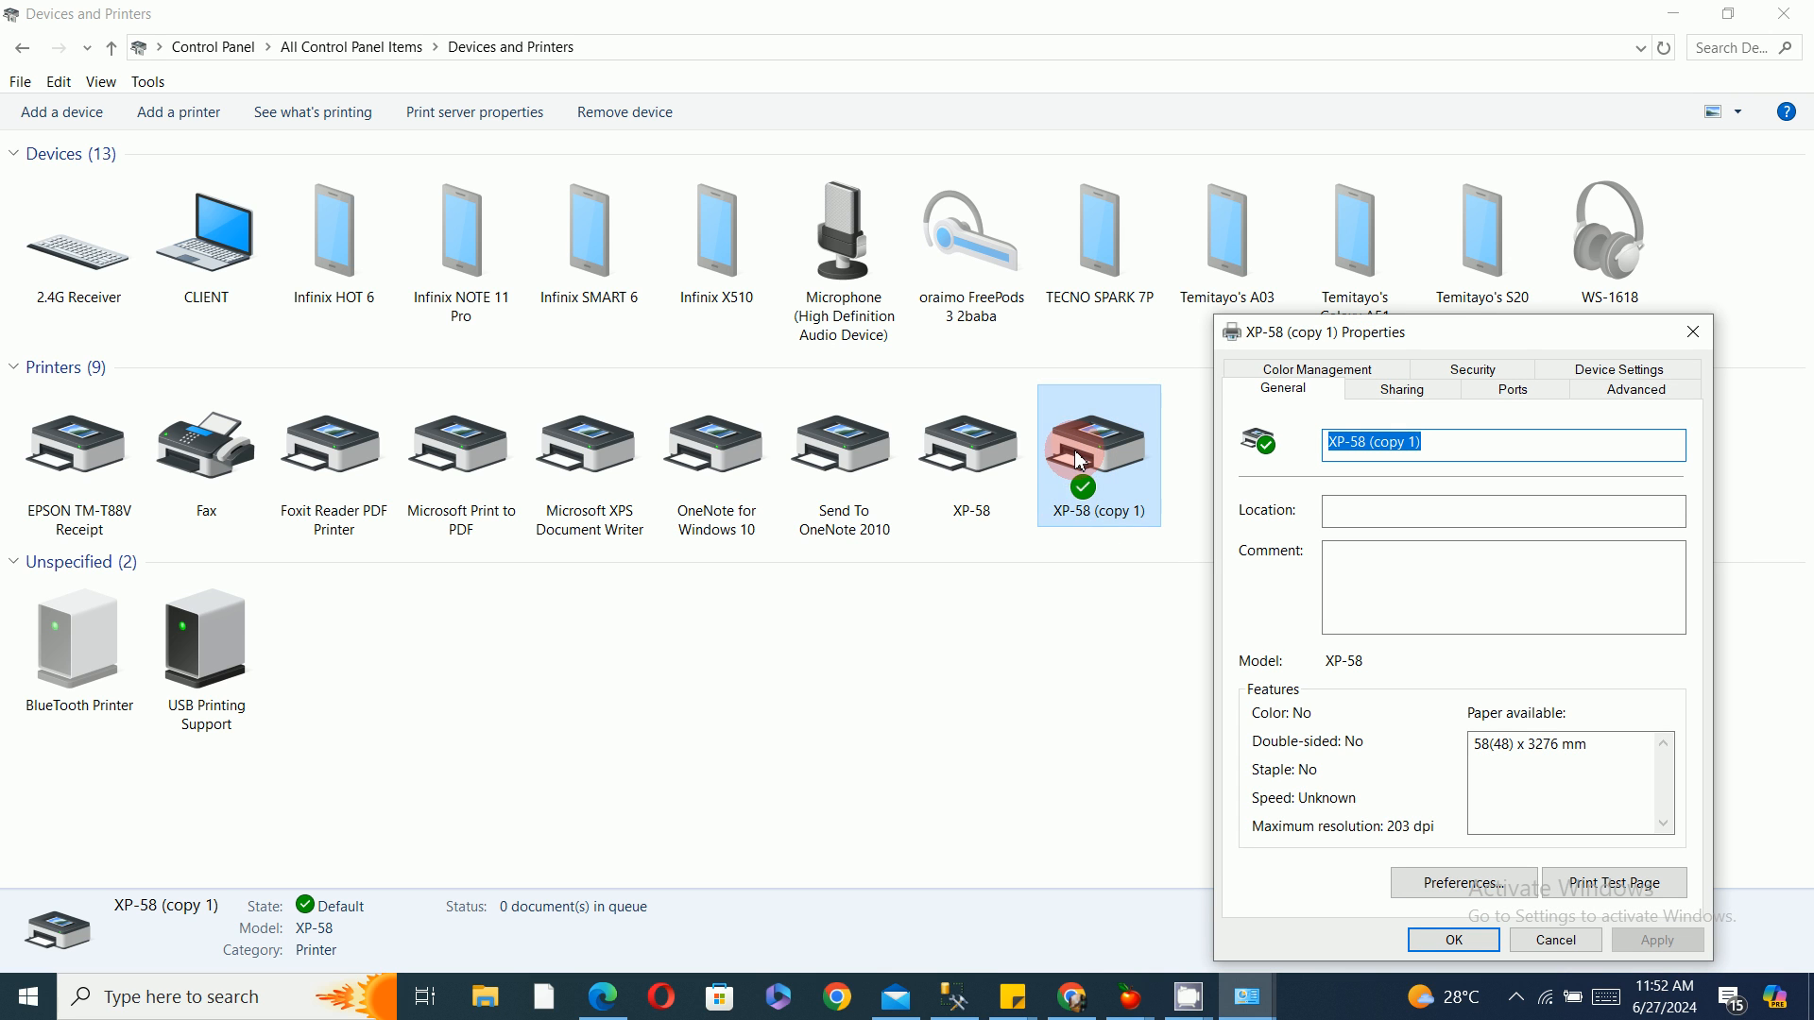
{"action": "left_click", "coordinate": [1693, 331]}
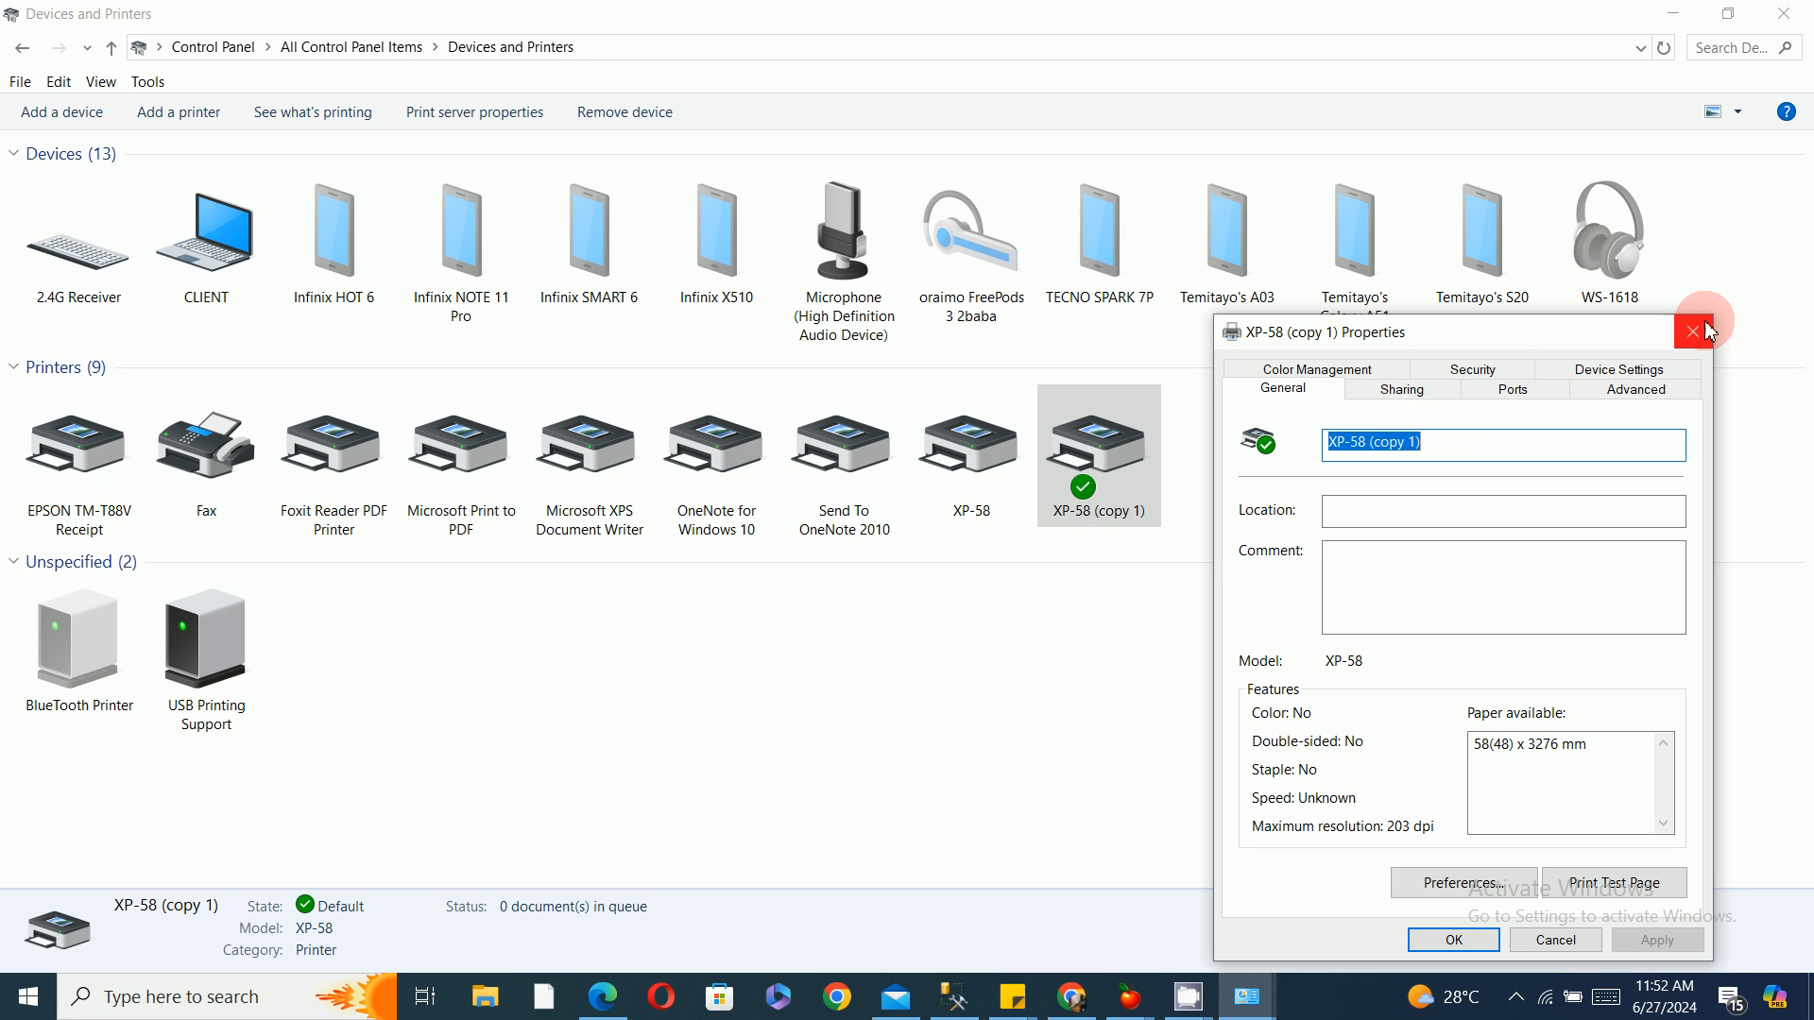
Open the printer properties of the default XP-58 (copy 1), print a test page and dismiss the confirmation message.
{"action": "right_click", "coordinate": [1129, 461]}
{"action": "left_click", "coordinate": [1266, 564]}
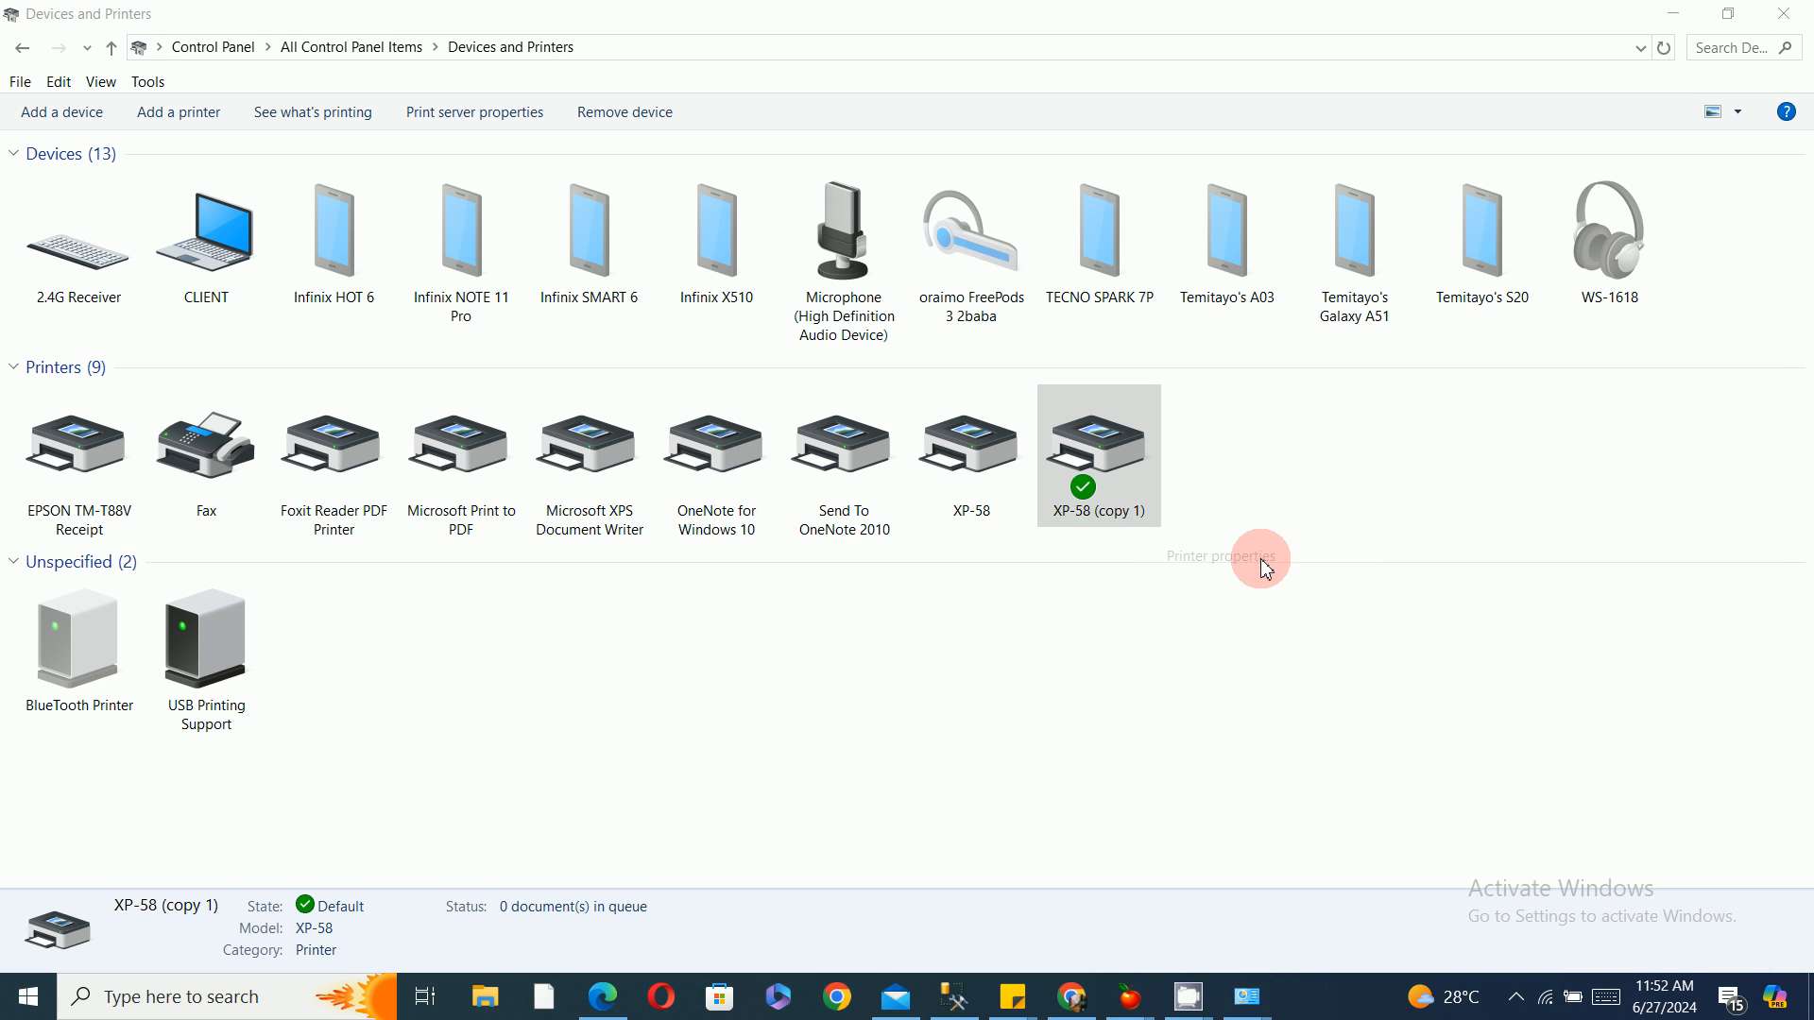
{"action": "left_click", "coordinate": [1696, 896]}
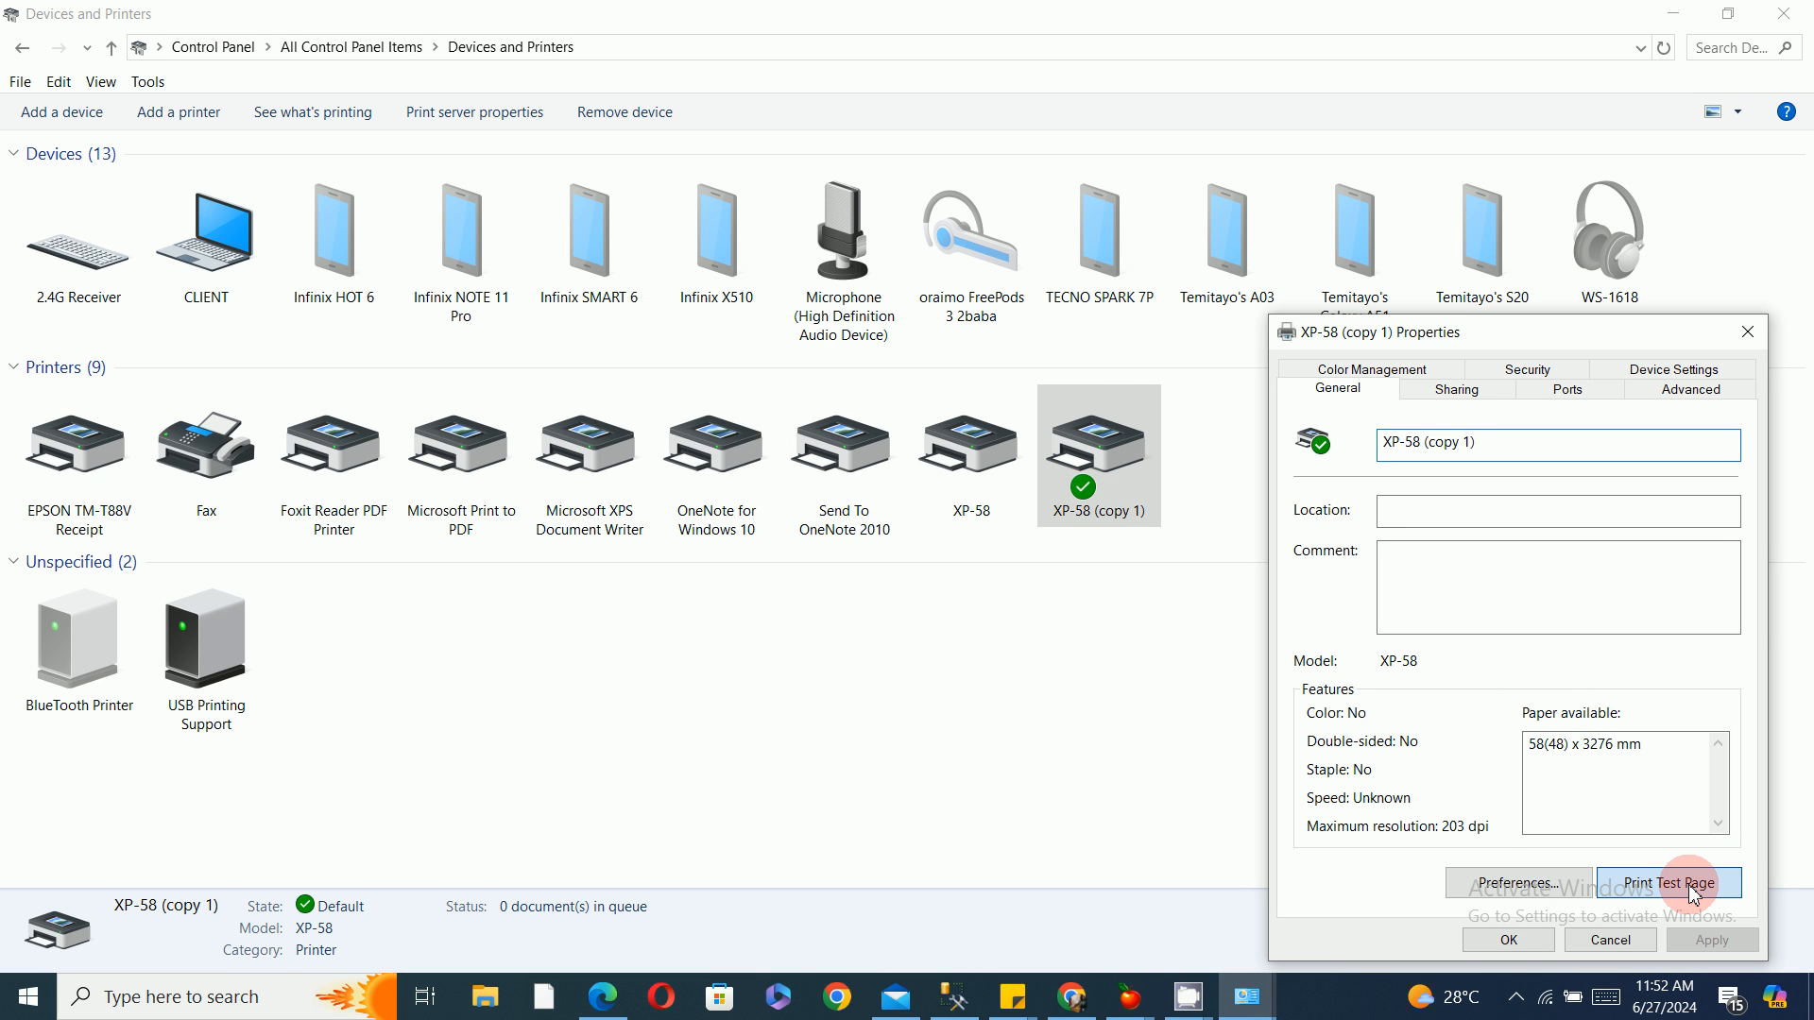
{"action": "left_click", "coordinate": [1043, 570]}
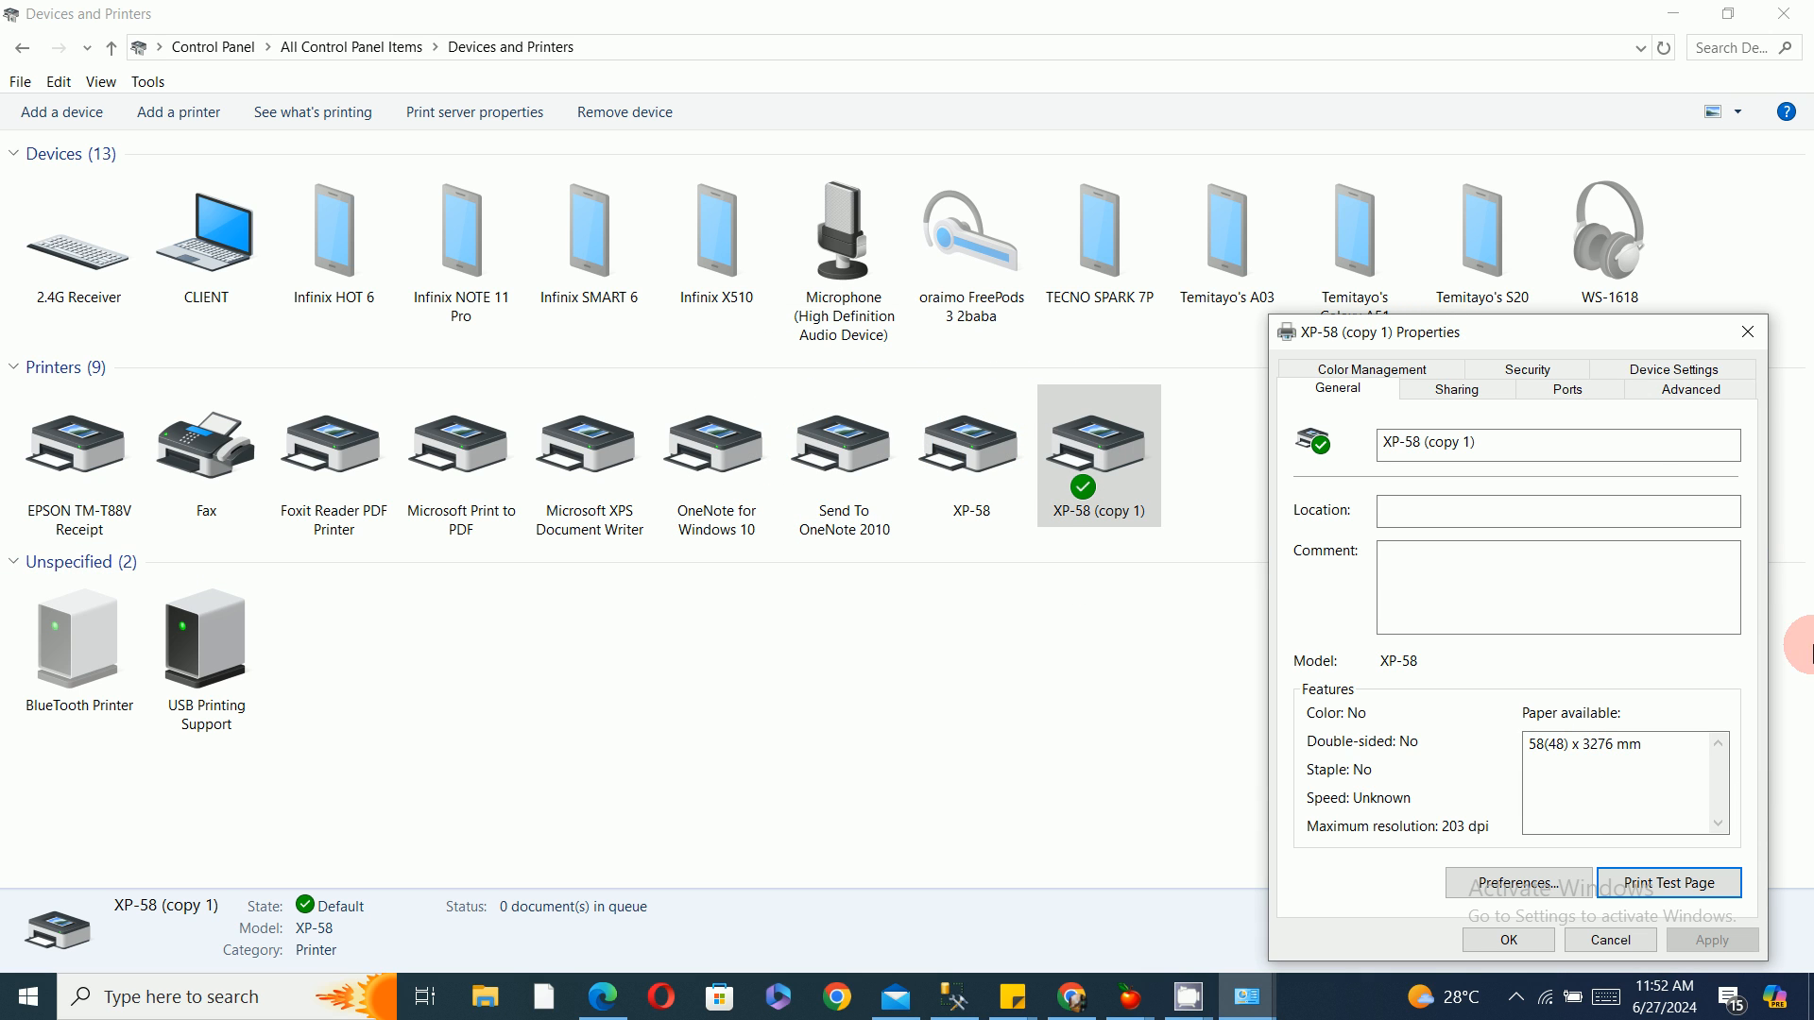
Check which port is assigned to XP-58 (copy 1) and close its properties without changes.
{"action": "left_click", "coordinate": [1568, 391]}
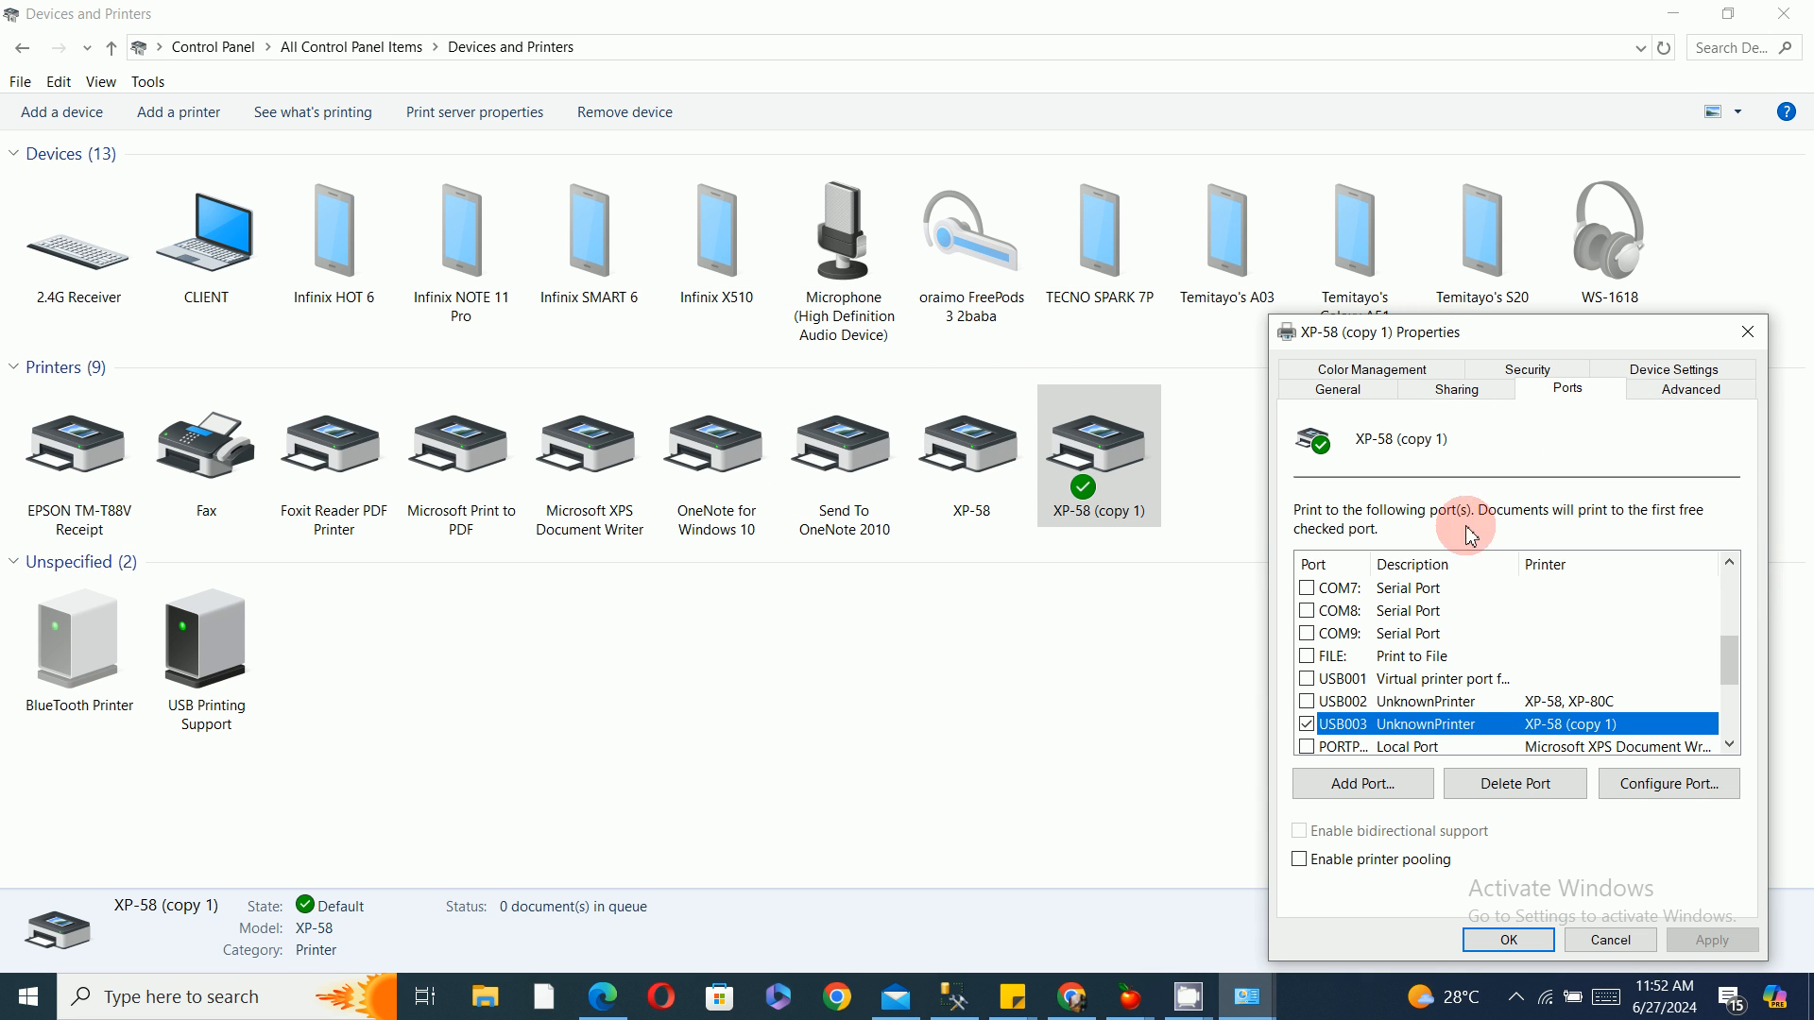
{"action": "left_click", "coordinate": [1309, 727]}
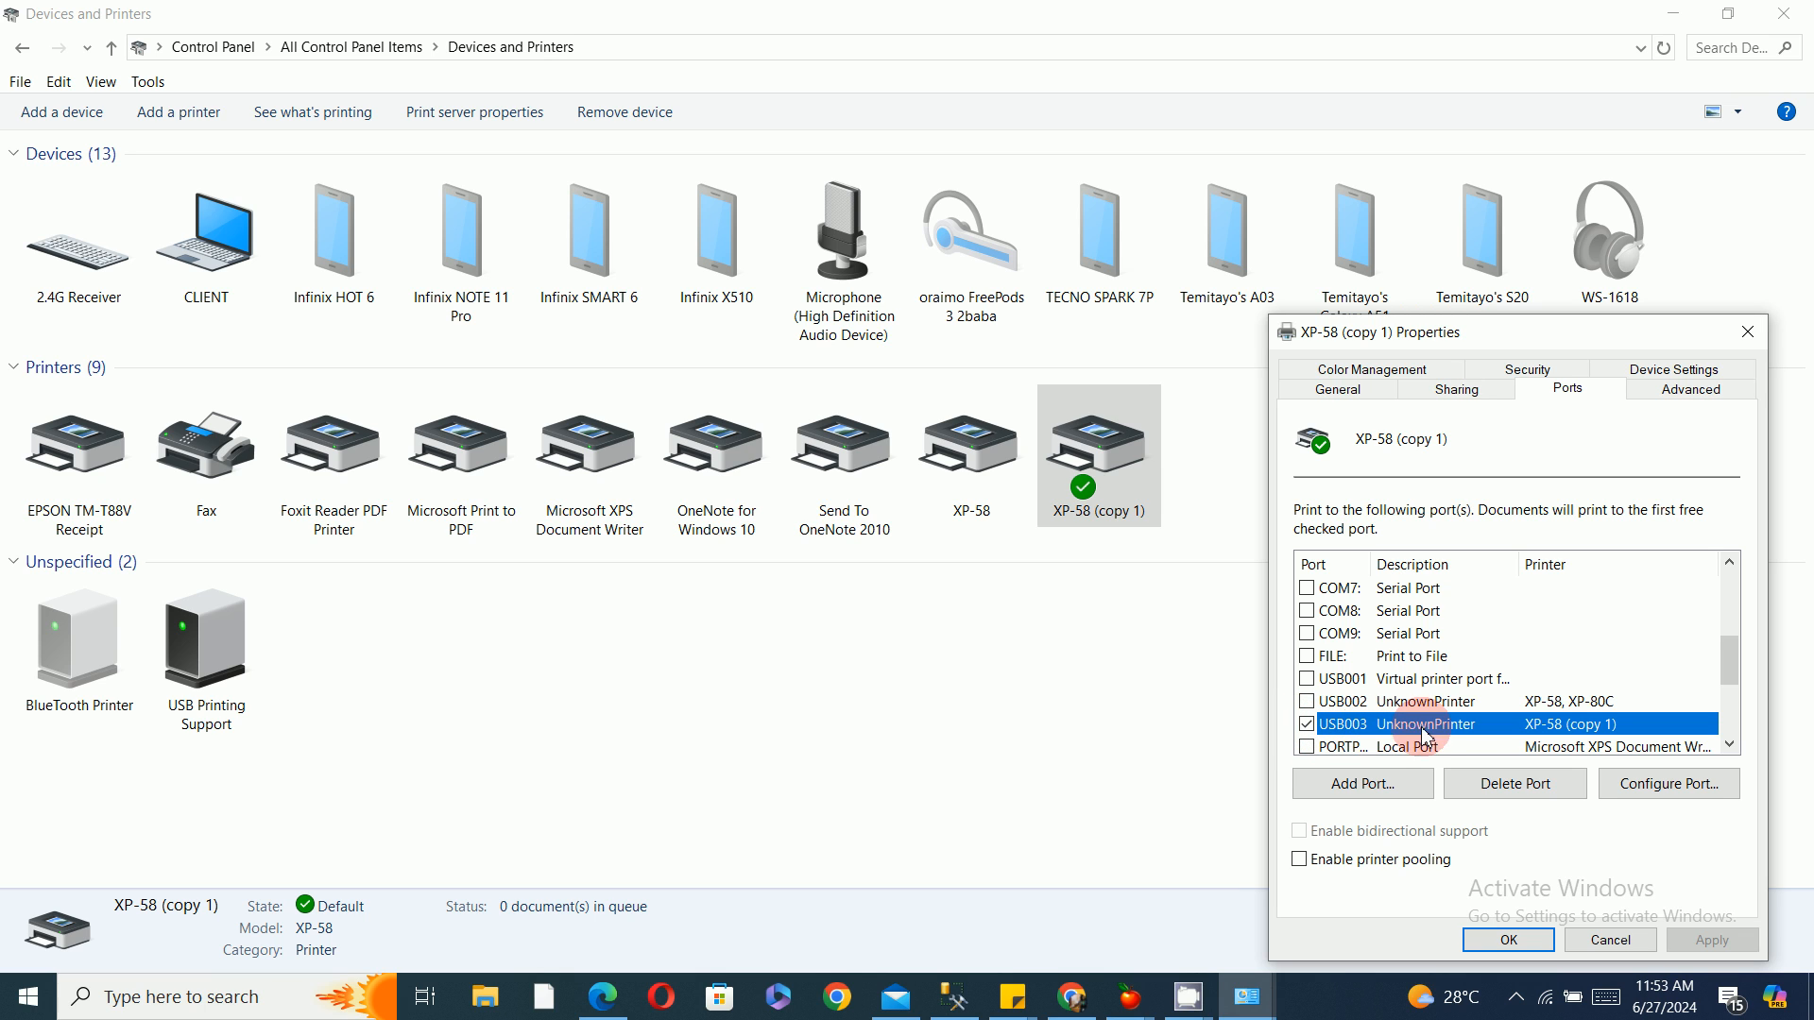
{"action": "left_click", "coordinate": [1609, 941]}
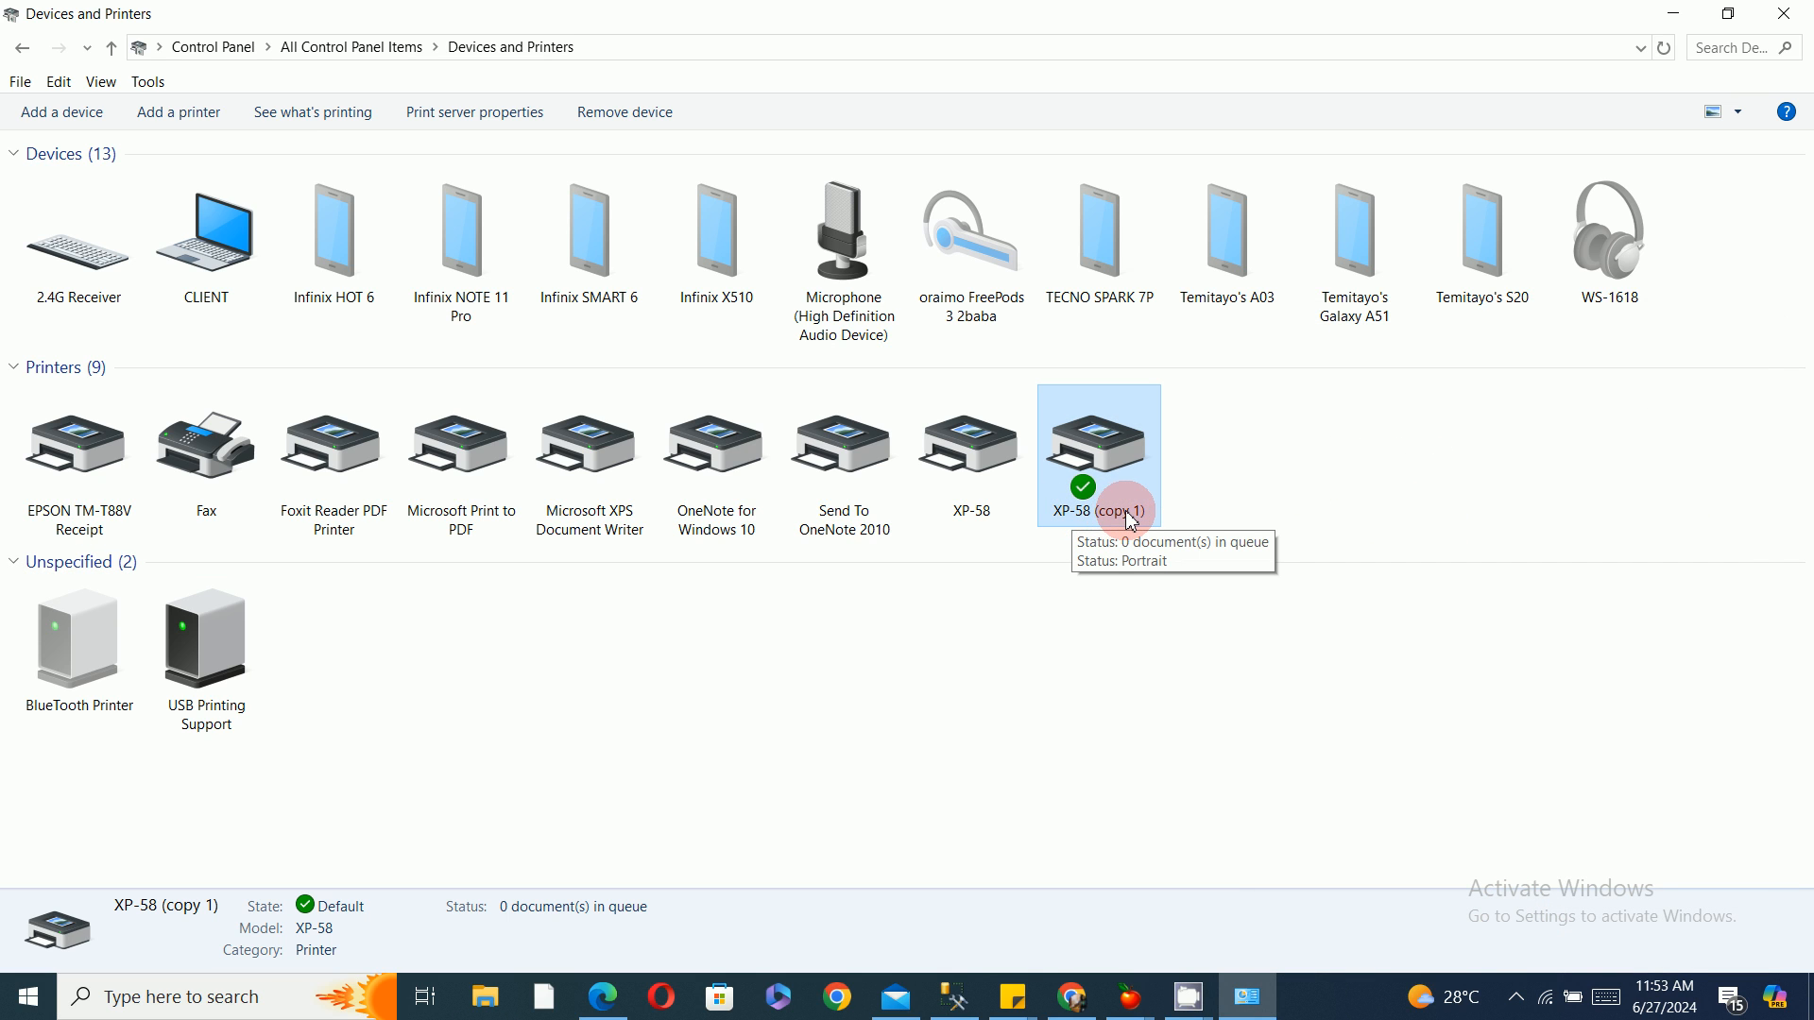
Switch to the Credit Reader Accounting sales window named test and open its printer settings.
{"action": "mouse_move", "coordinate": [1131, 997]}
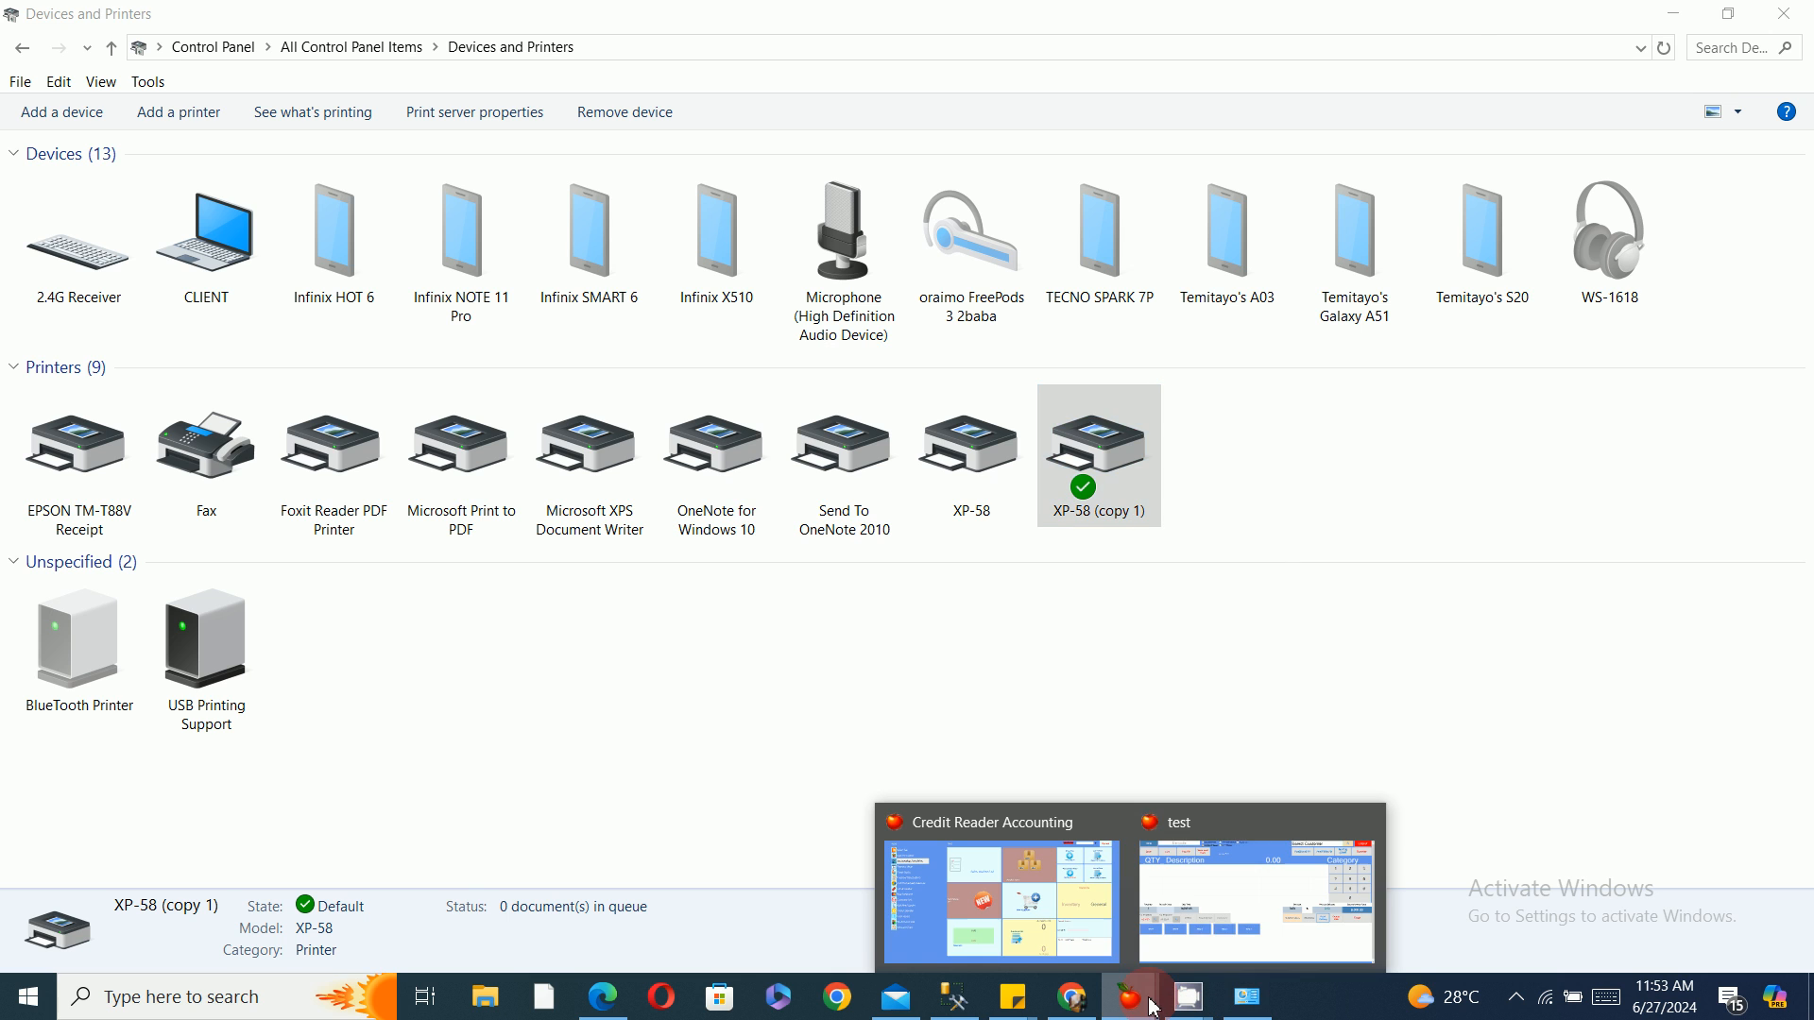
{"action": "left_click", "coordinate": [1249, 938]}
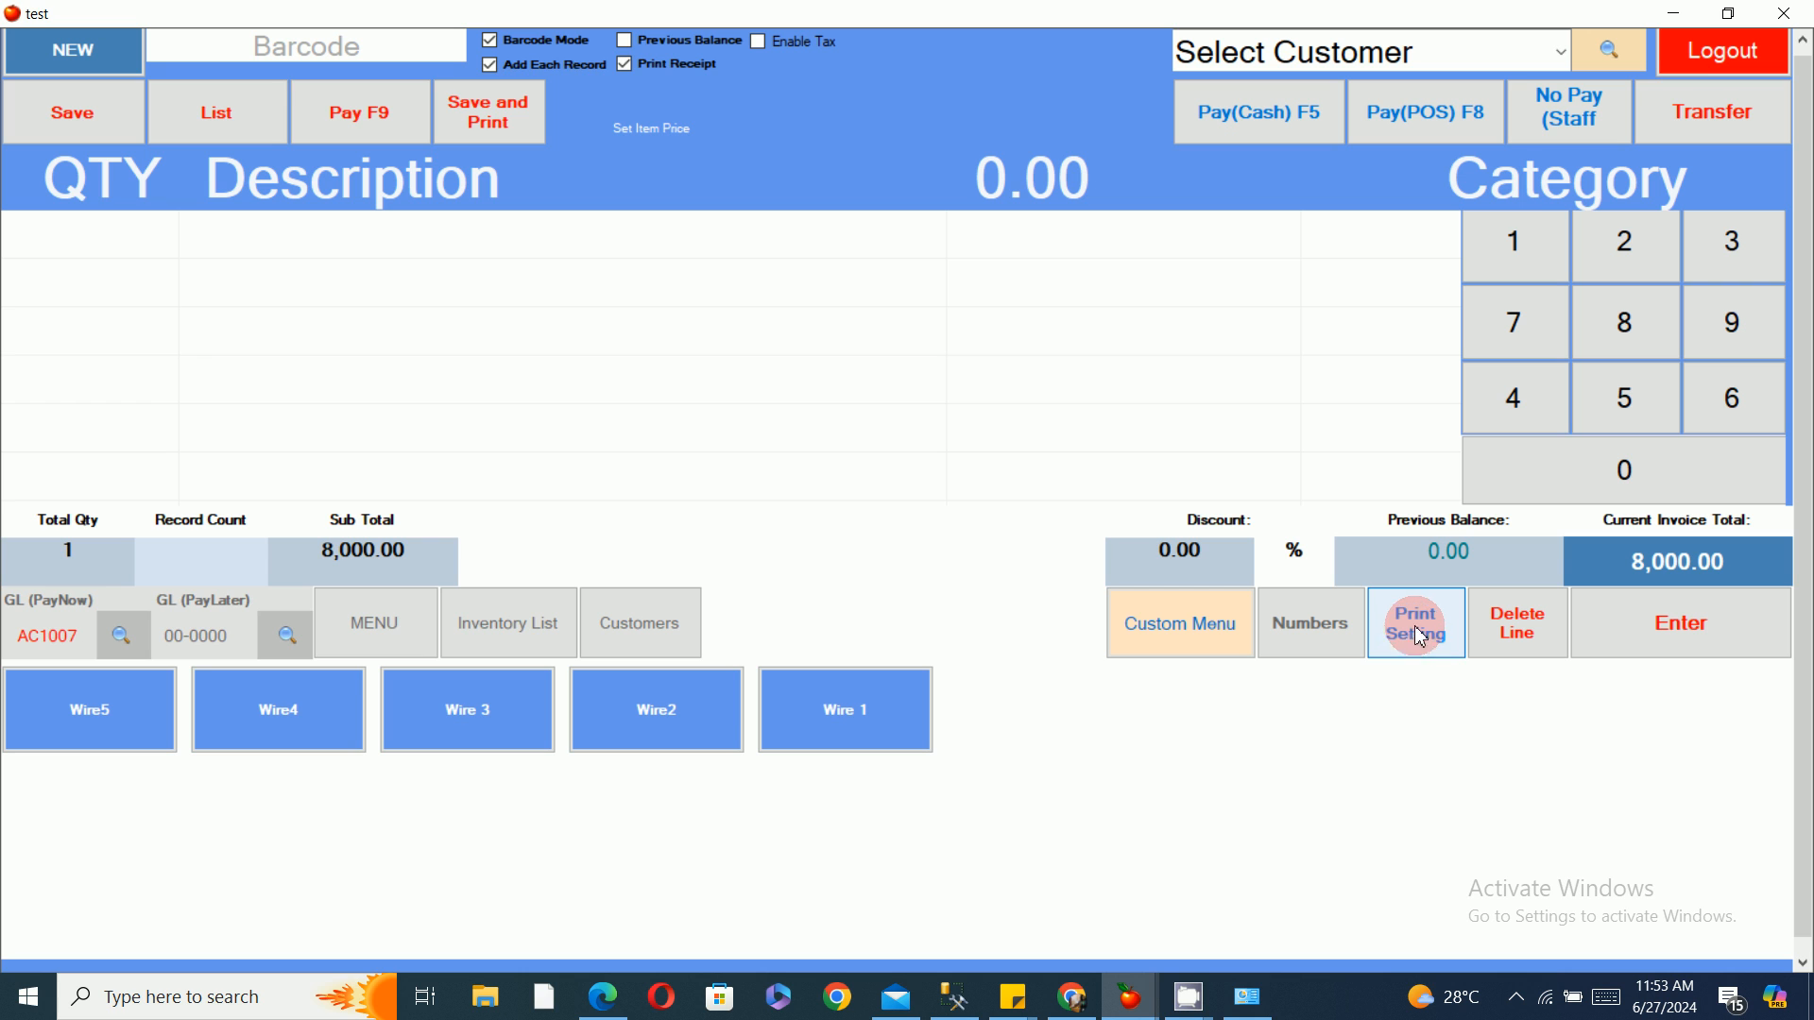
{"action": "left_click", "coordinate": [1419, 626]}
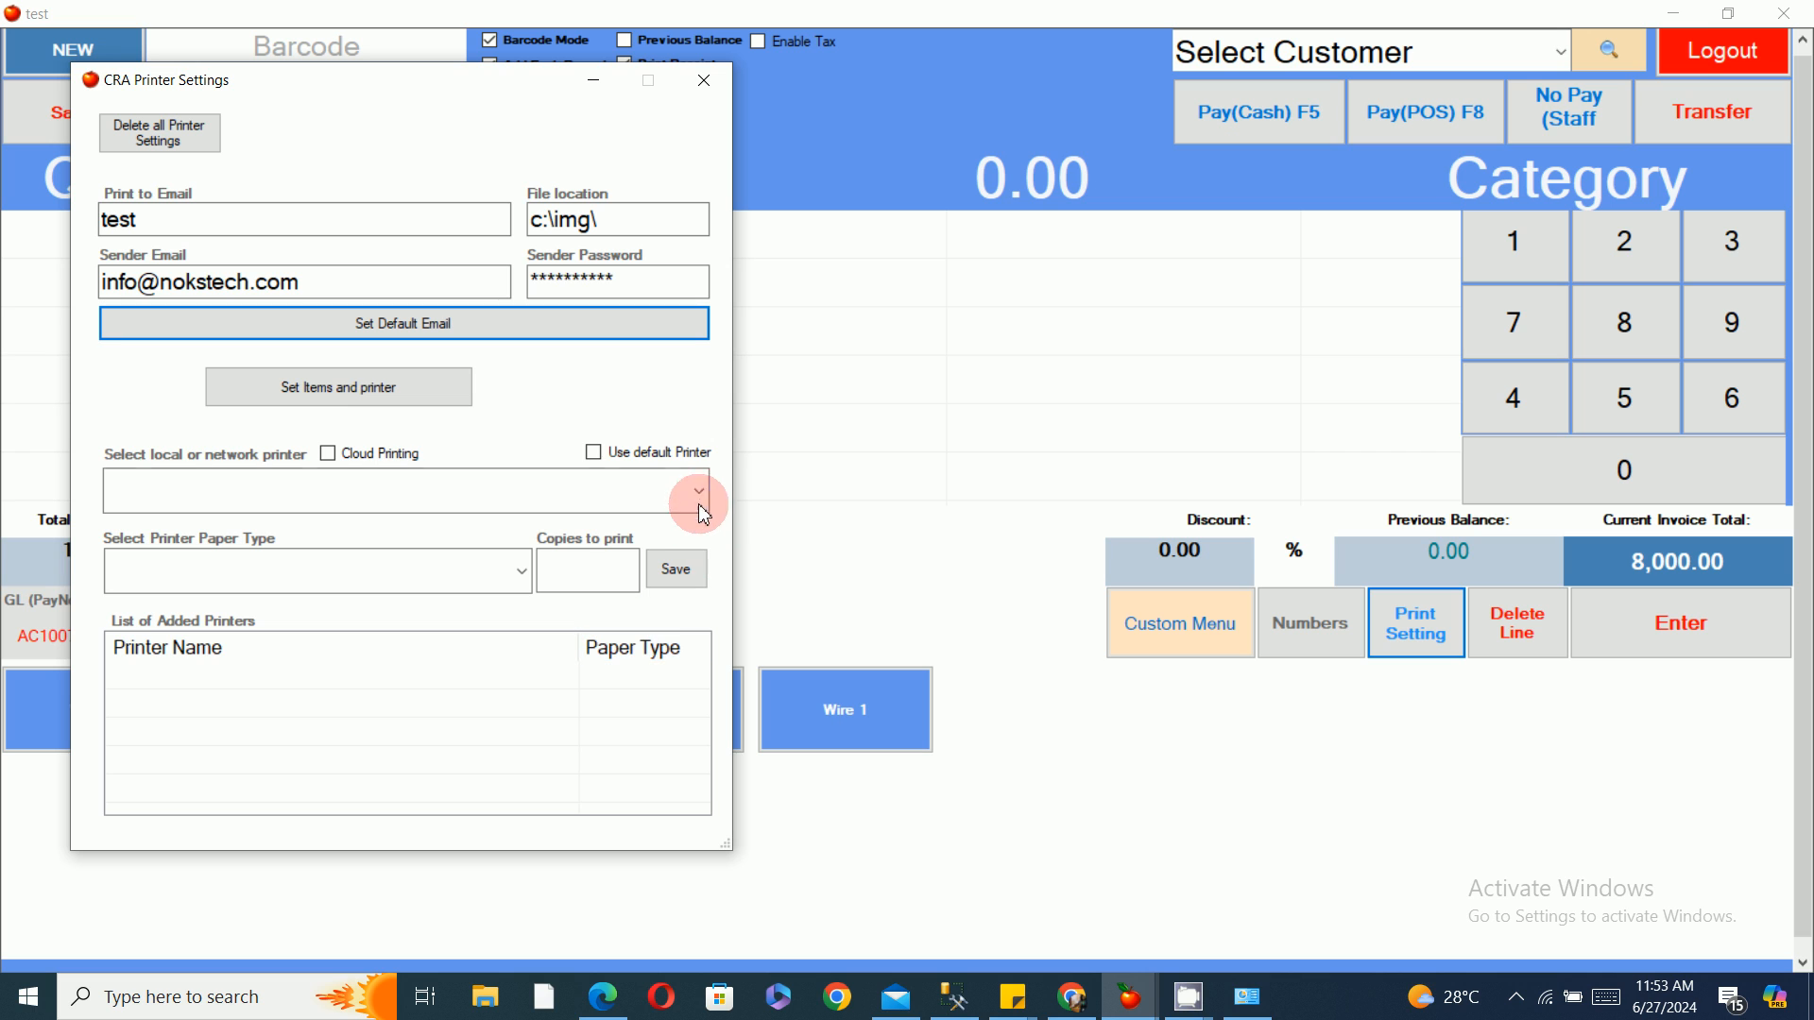
{"action": "right_click", "coordinate": [224, 682]}
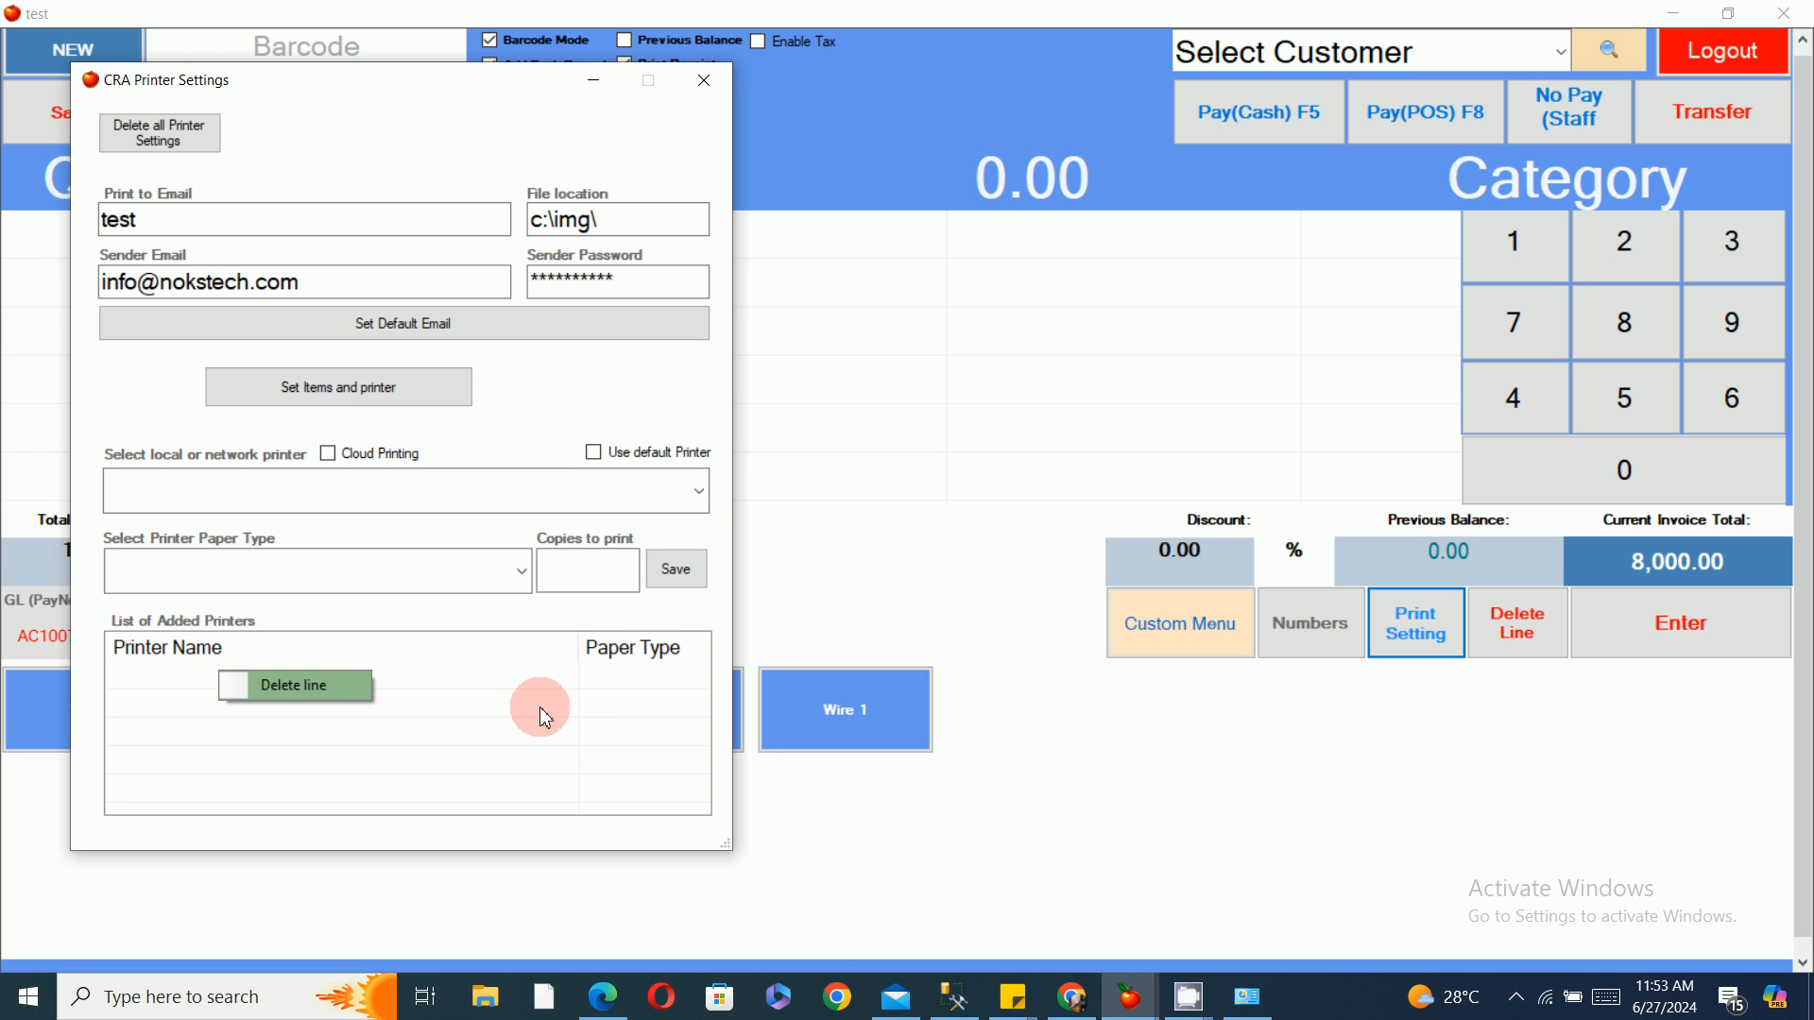
{"action": "left_click", "coordinate": [515, 741]}
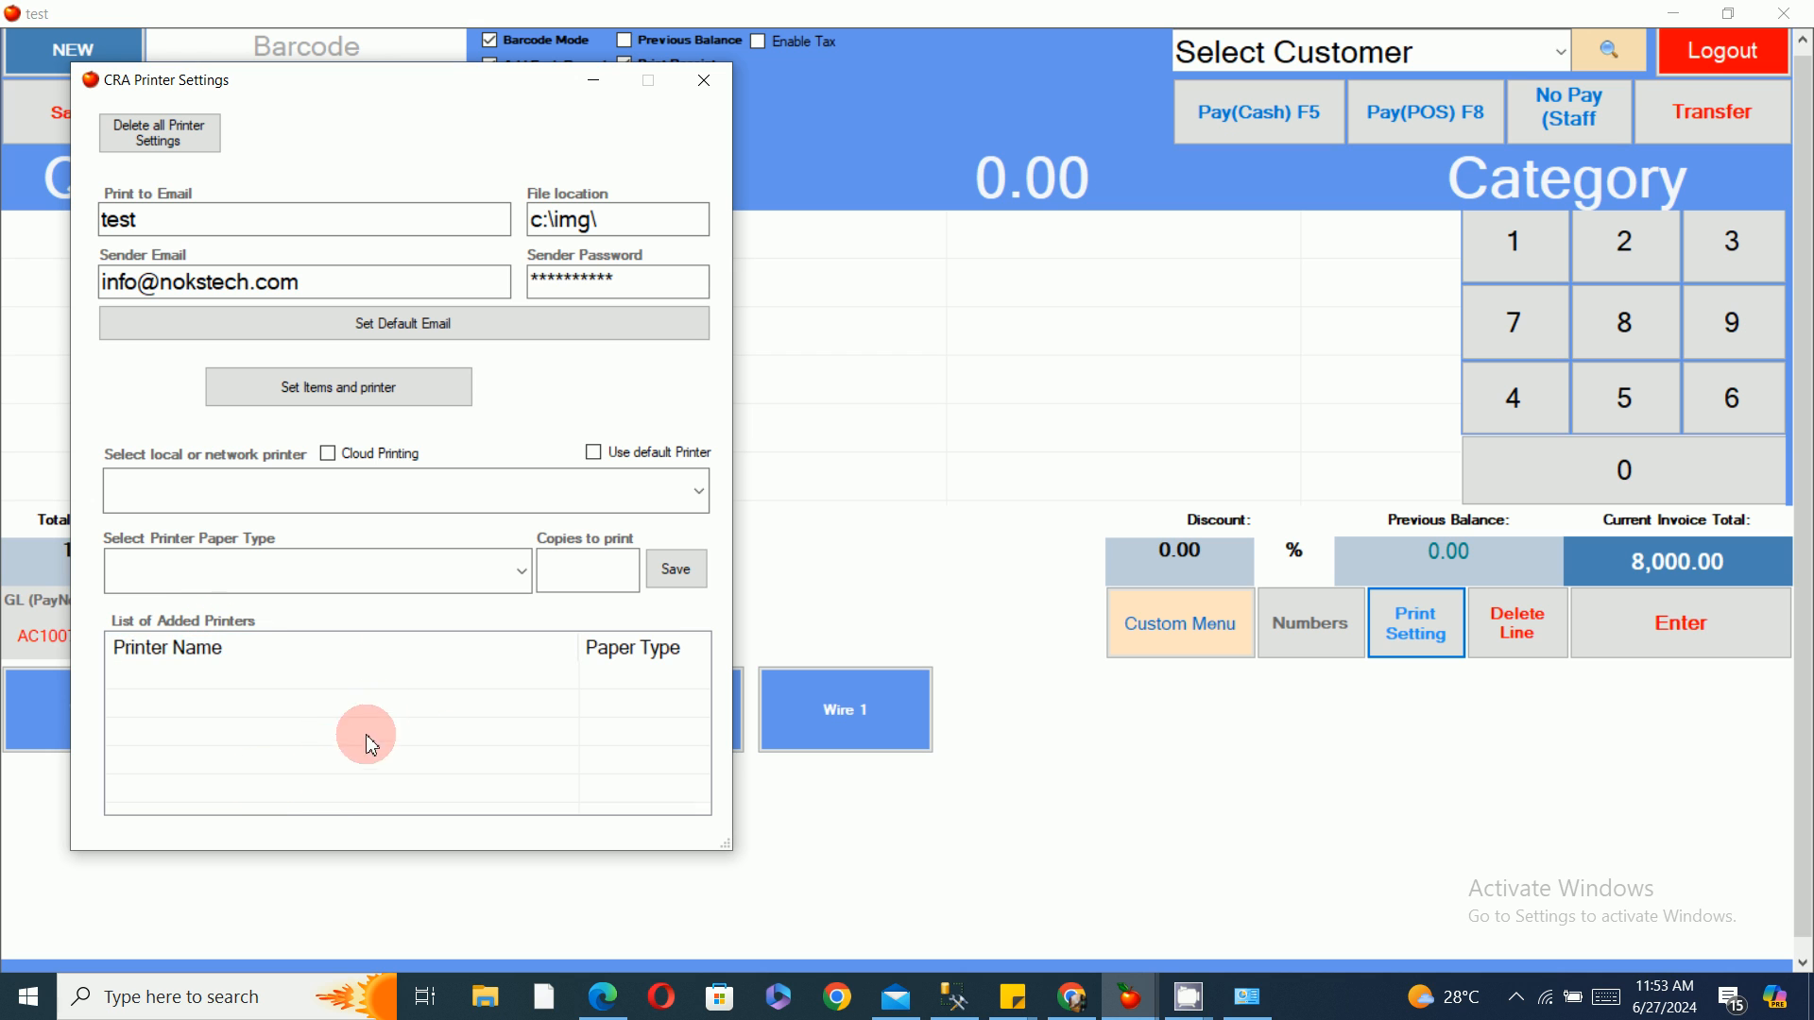
Add printer XP-58 (copy 1) with 58 mm Pos Paper and 1 copy, save it and close the printer settings.
{"action": "left_click", "coordinate": [702, 491]}
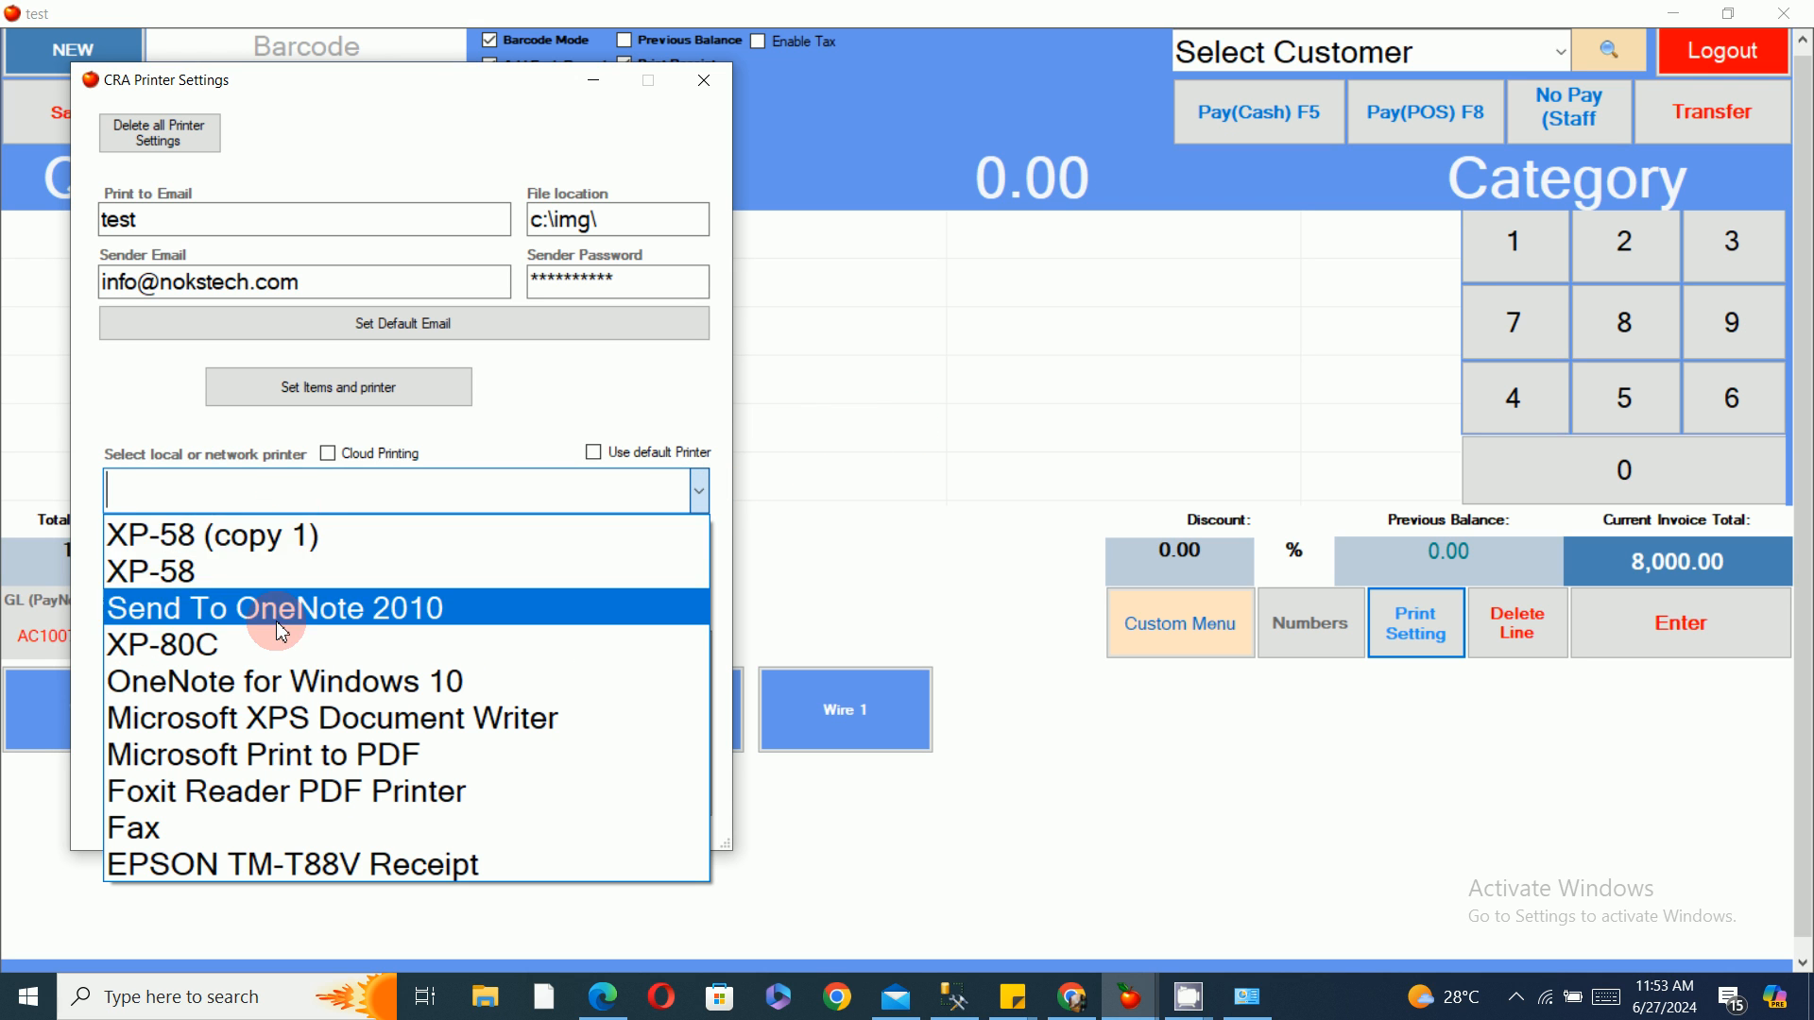
{"action": "left_click", "coordinate": [349, 546]}
{"action": "left_click", "coordinate": [522, 570]}
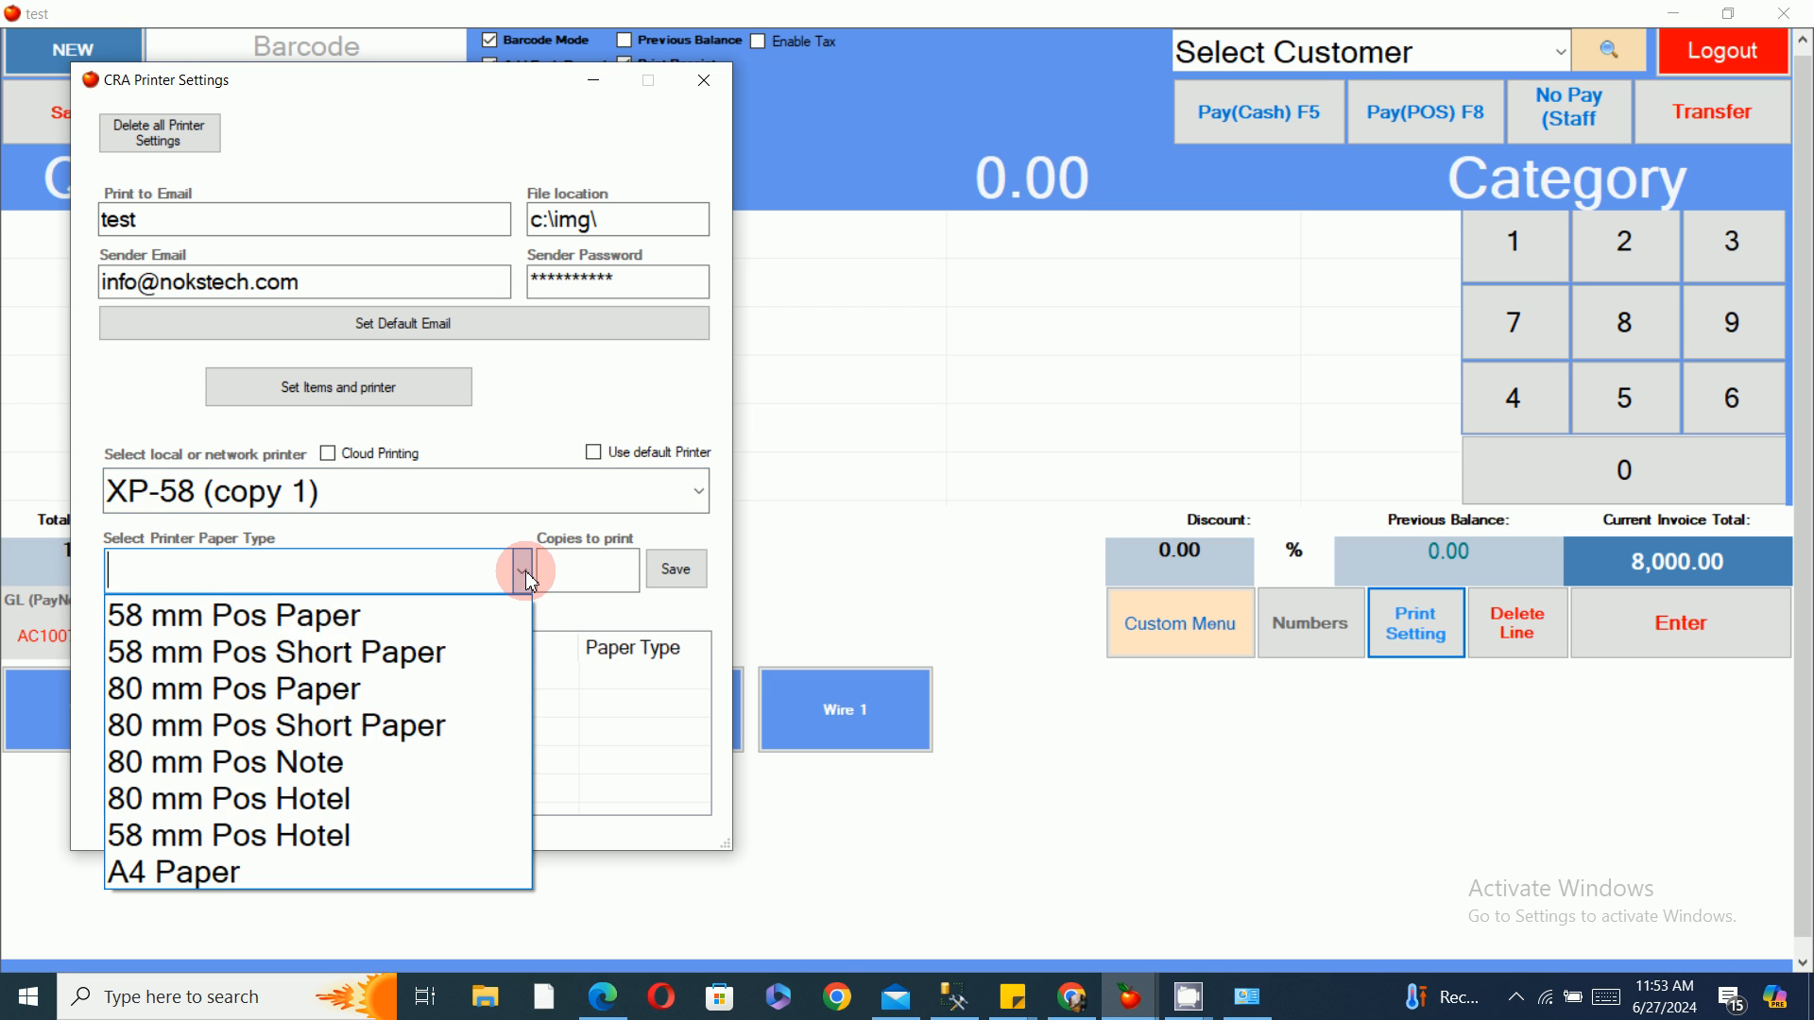
{"action": "left_click", "coordinate": [401, 625]}
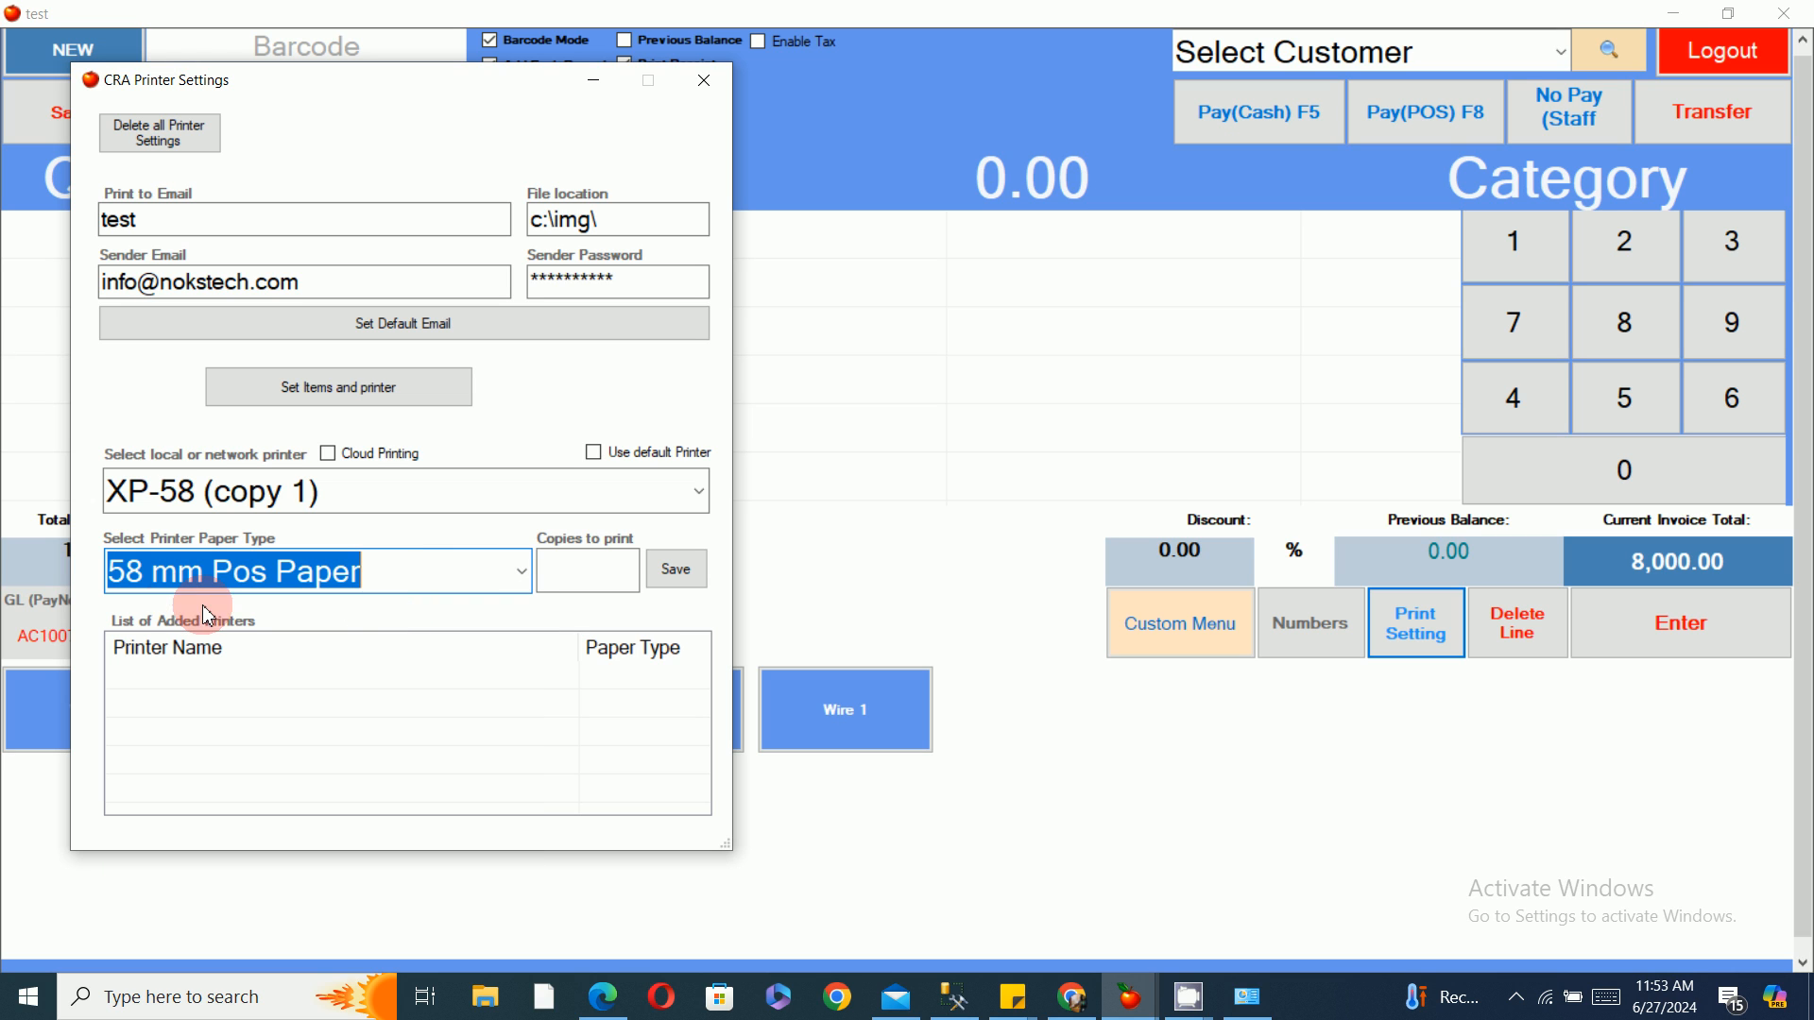
{"action": "left_click", "coordinate": [596, 568]}
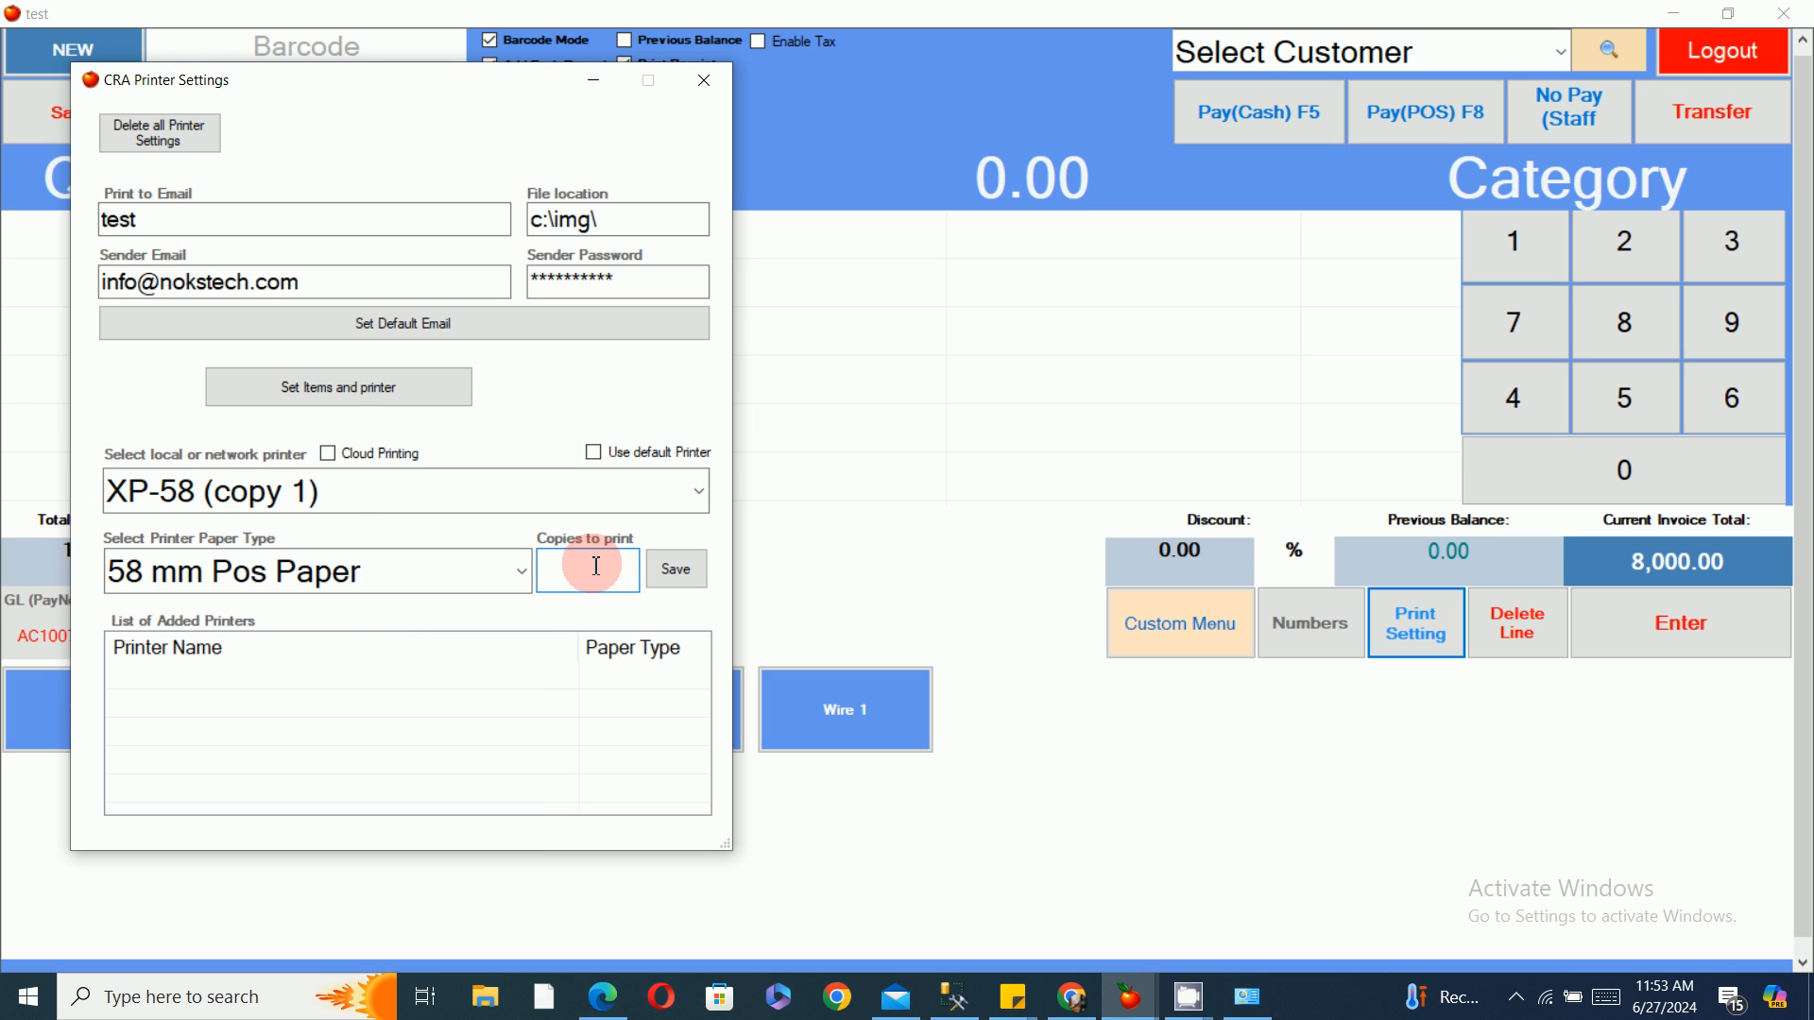
{"action": "type", "text": "1"}
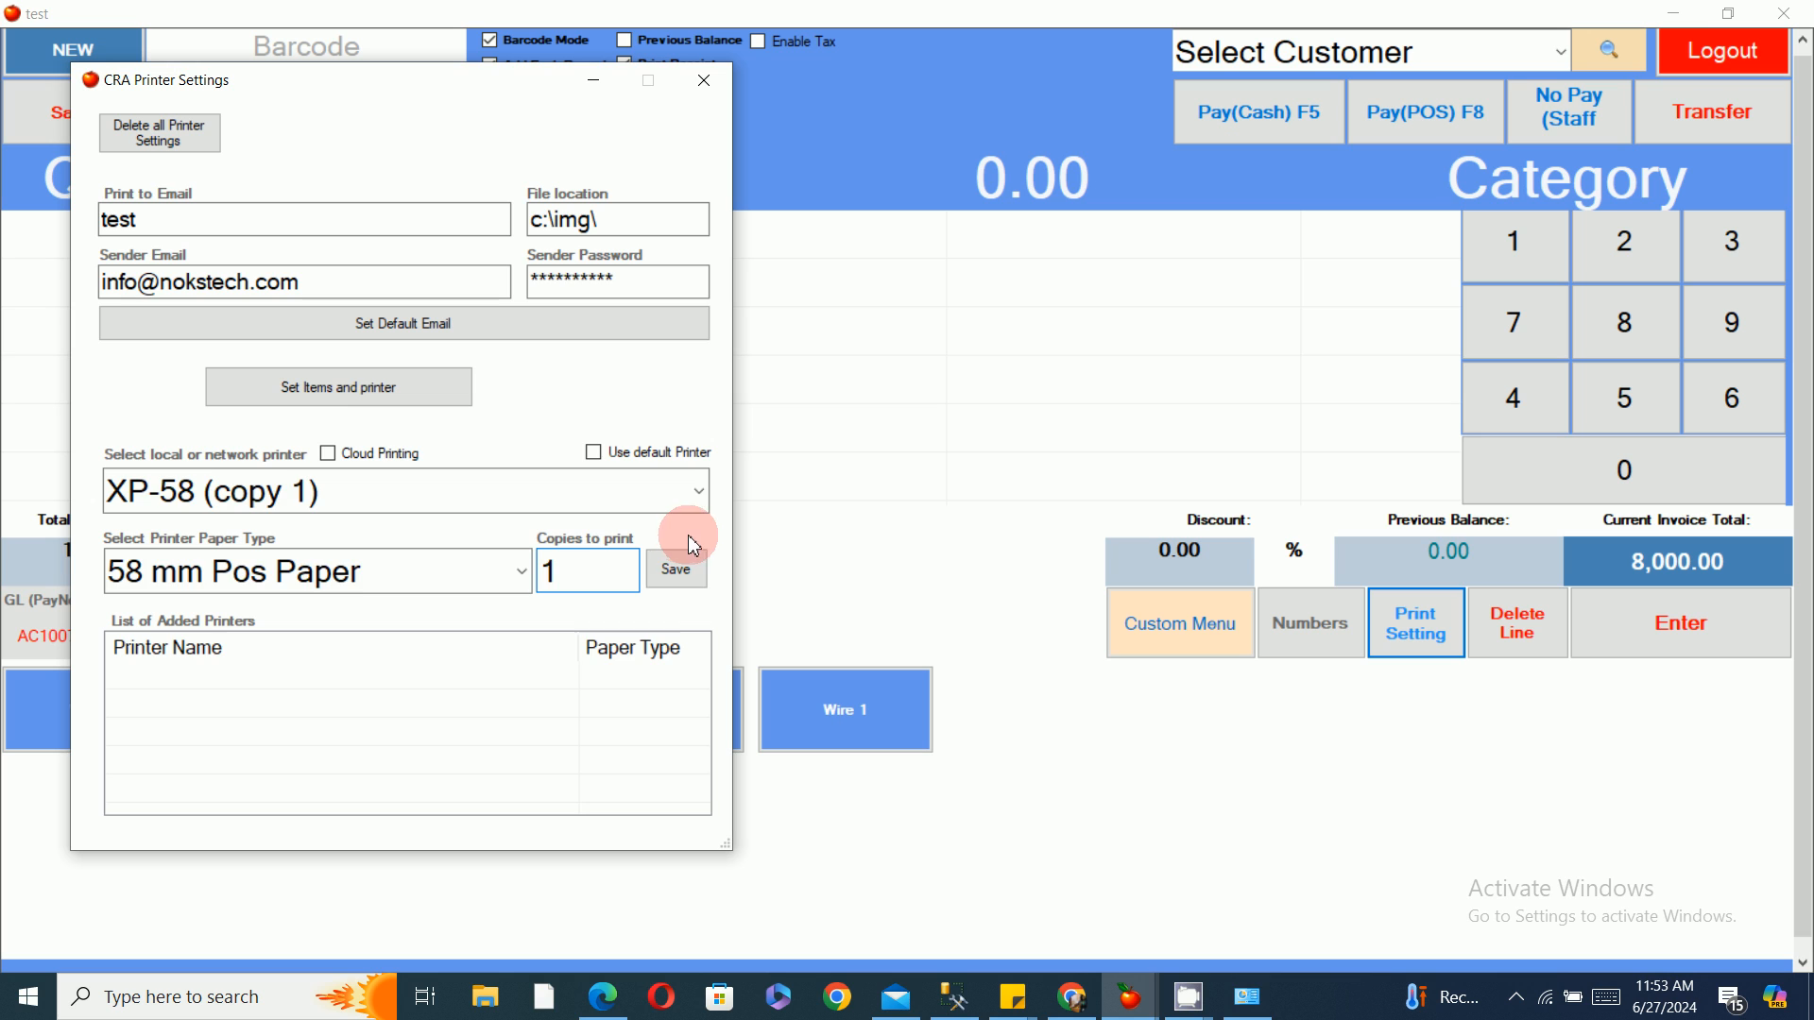
{"action": "left_click", "coordinate": [677, 569]}
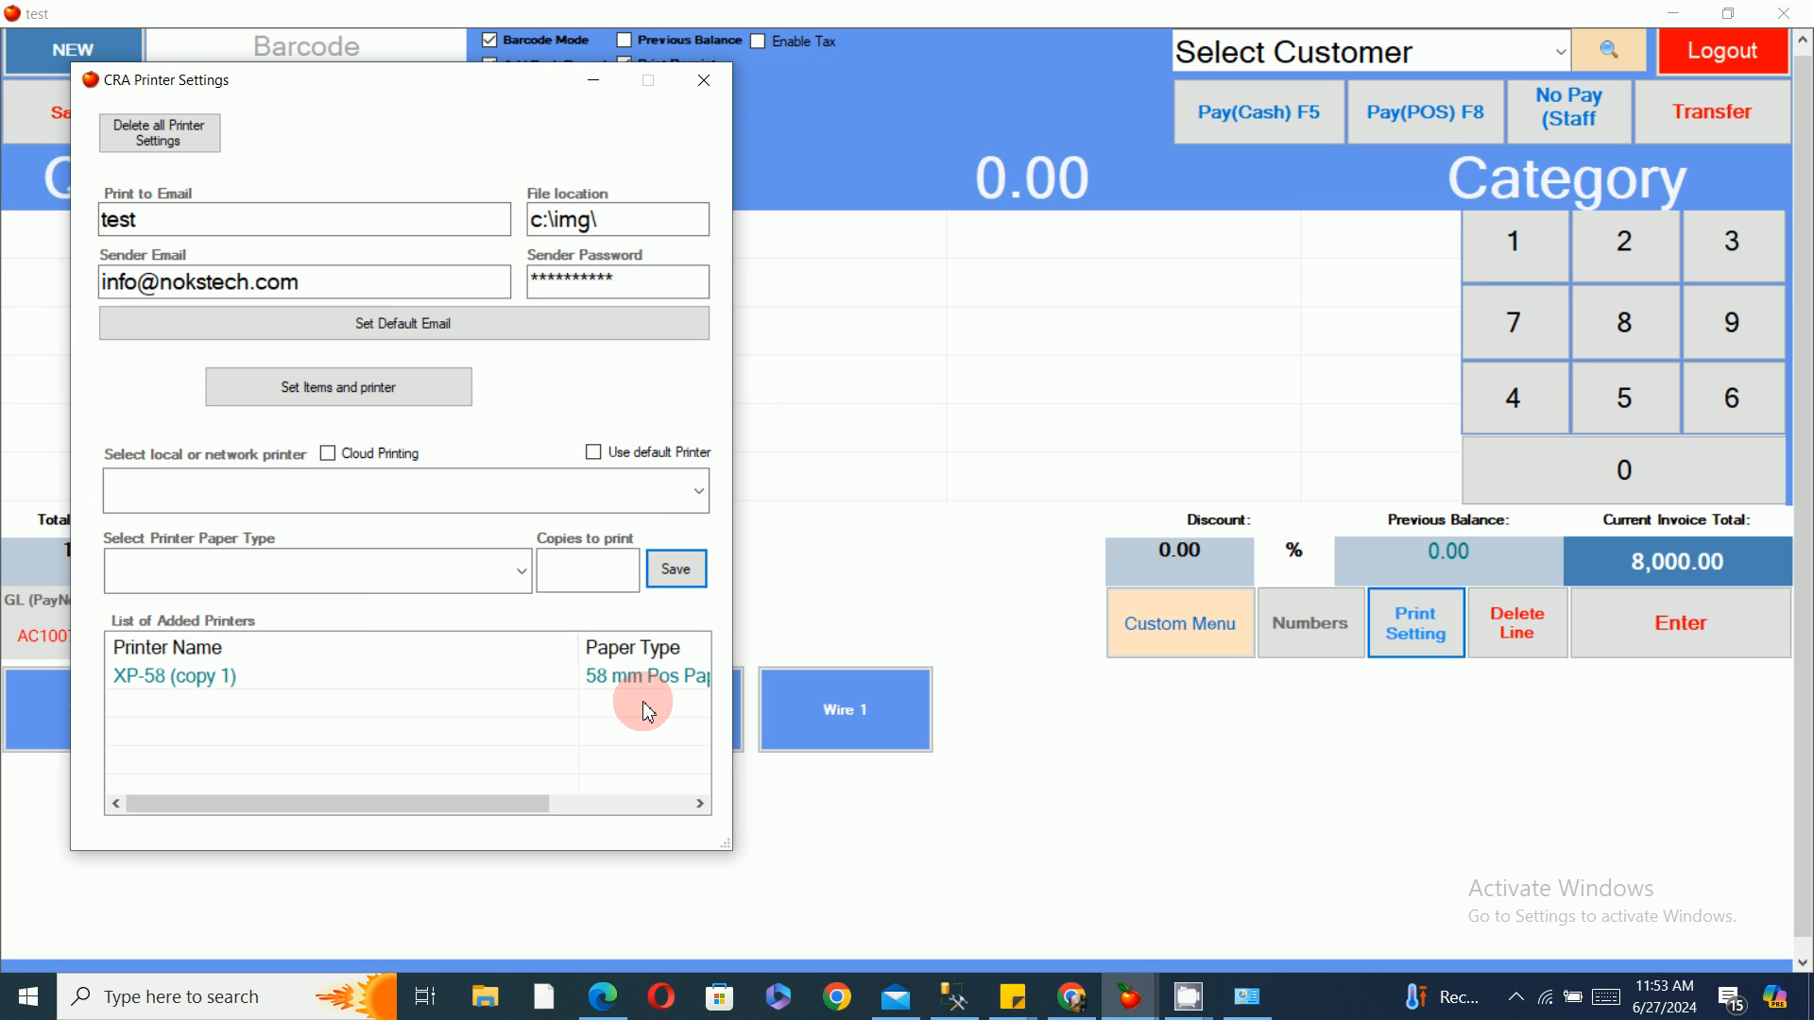
{"action": "left_click", "coordinate": [706, 98]}
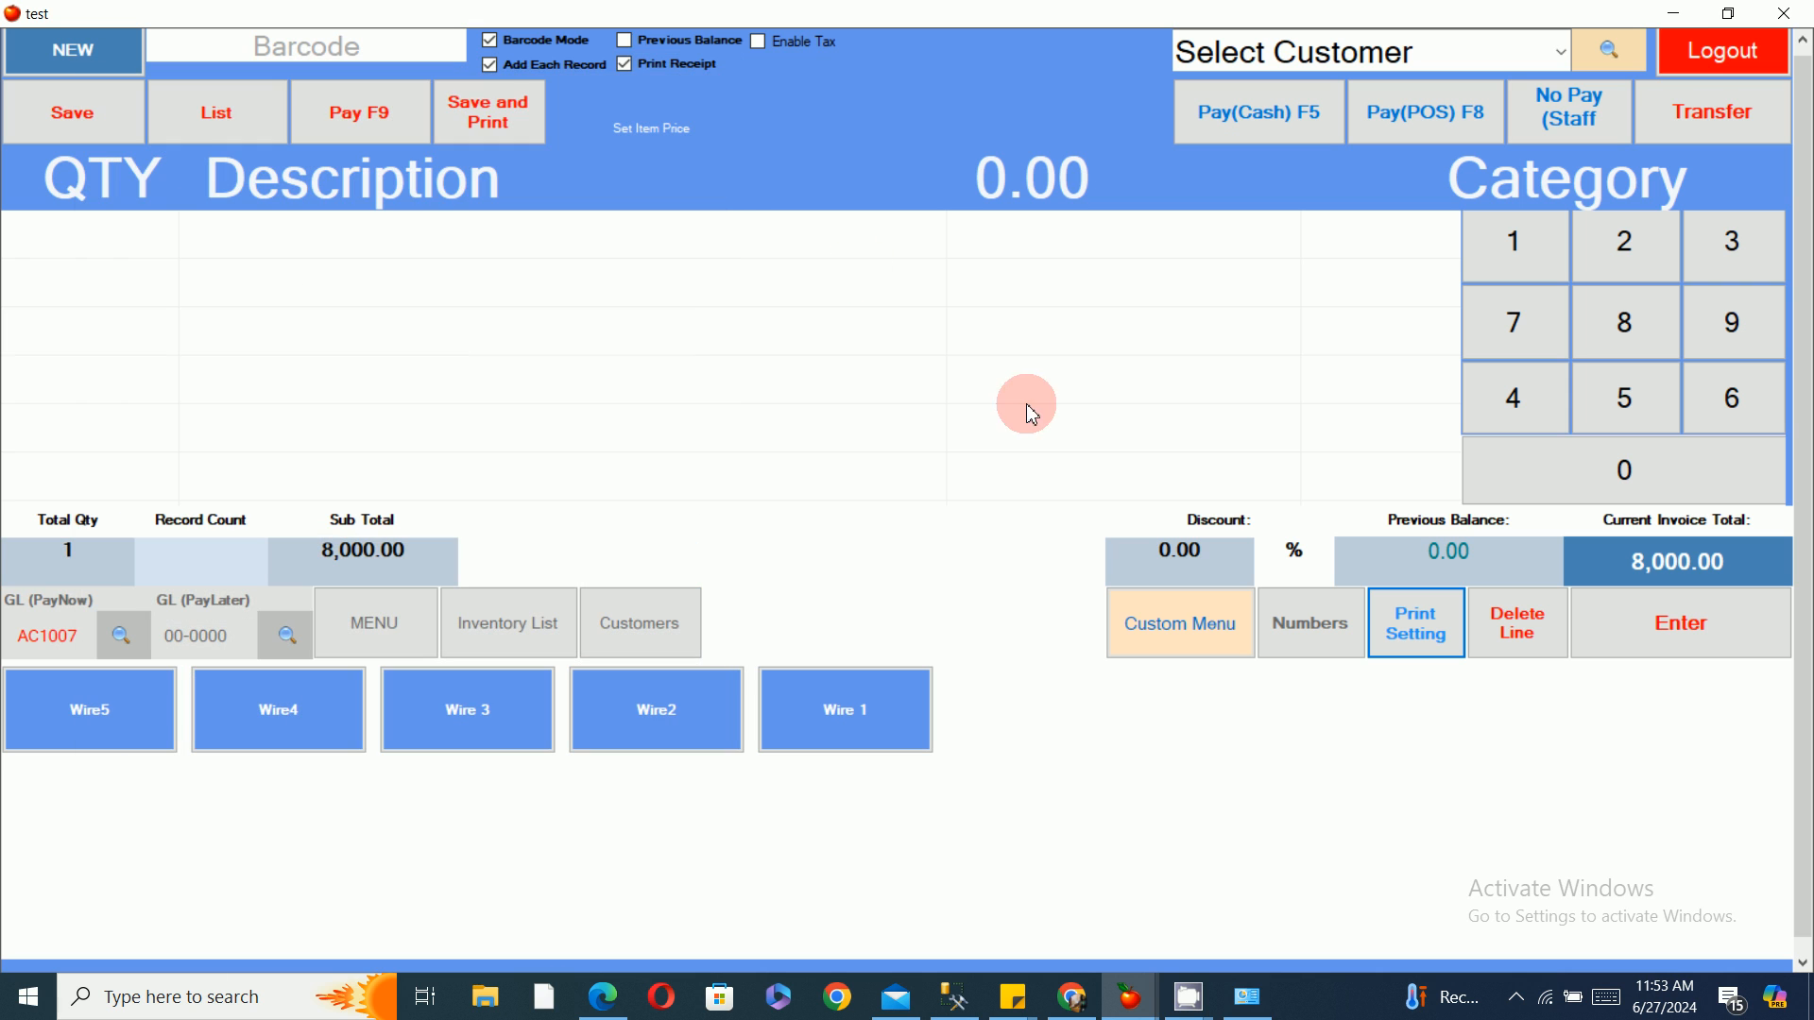
Add one Wire4 to the sale, pay it in cash to print the receipt, and dismiss the activation code window.
{"action": "left_click", "coordinate": [243, 705]}
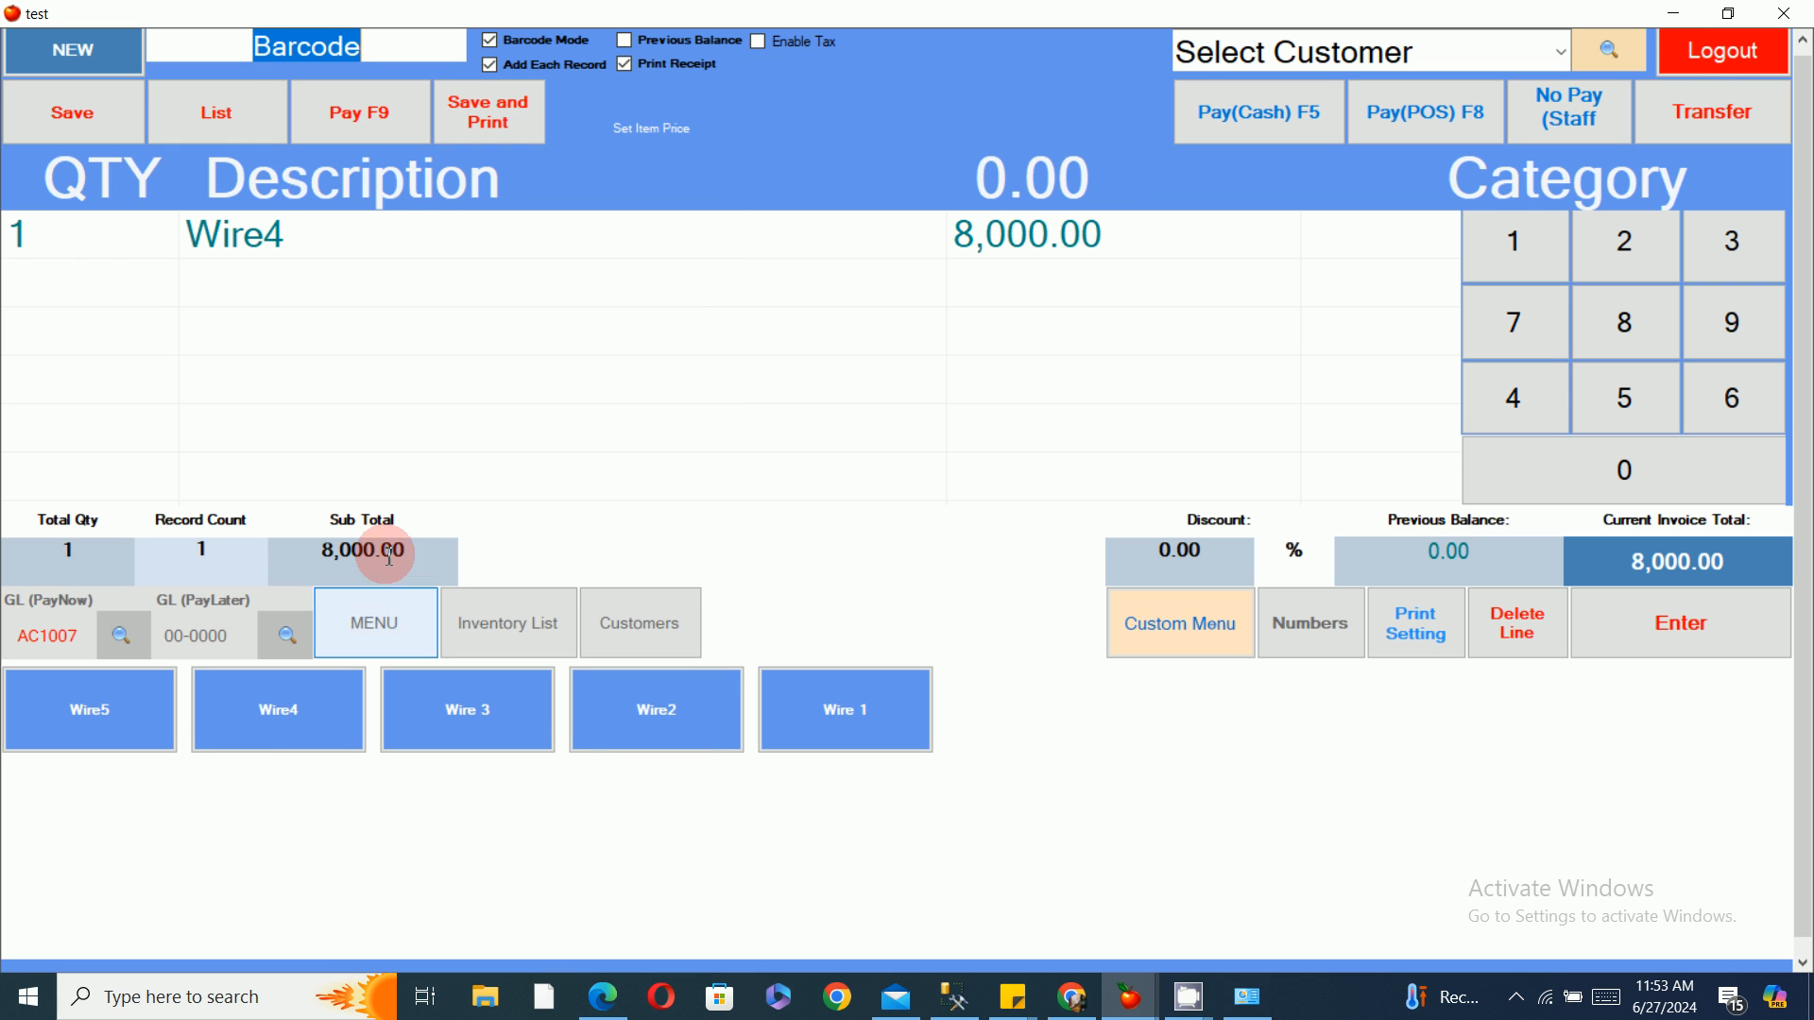
{"action": "left_click", "coordinate": [1287, 128]}
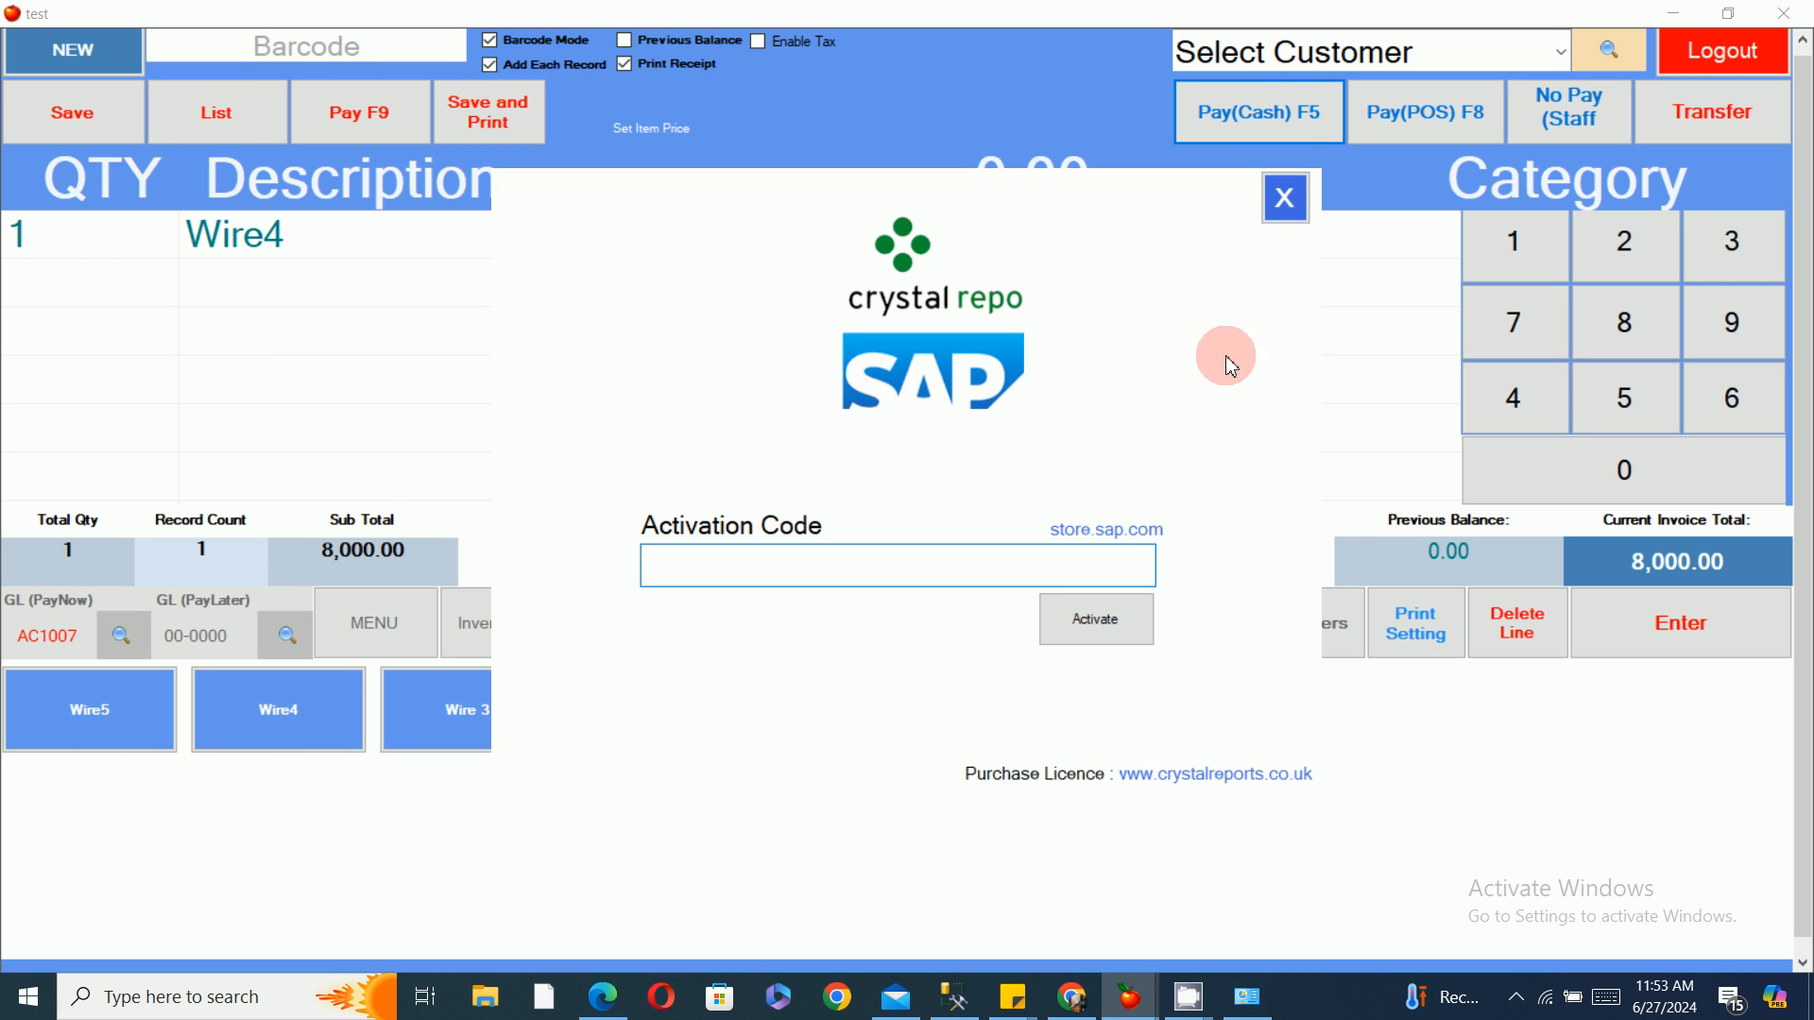
{"action": "left_click", "coordinate": [1279, 193]}
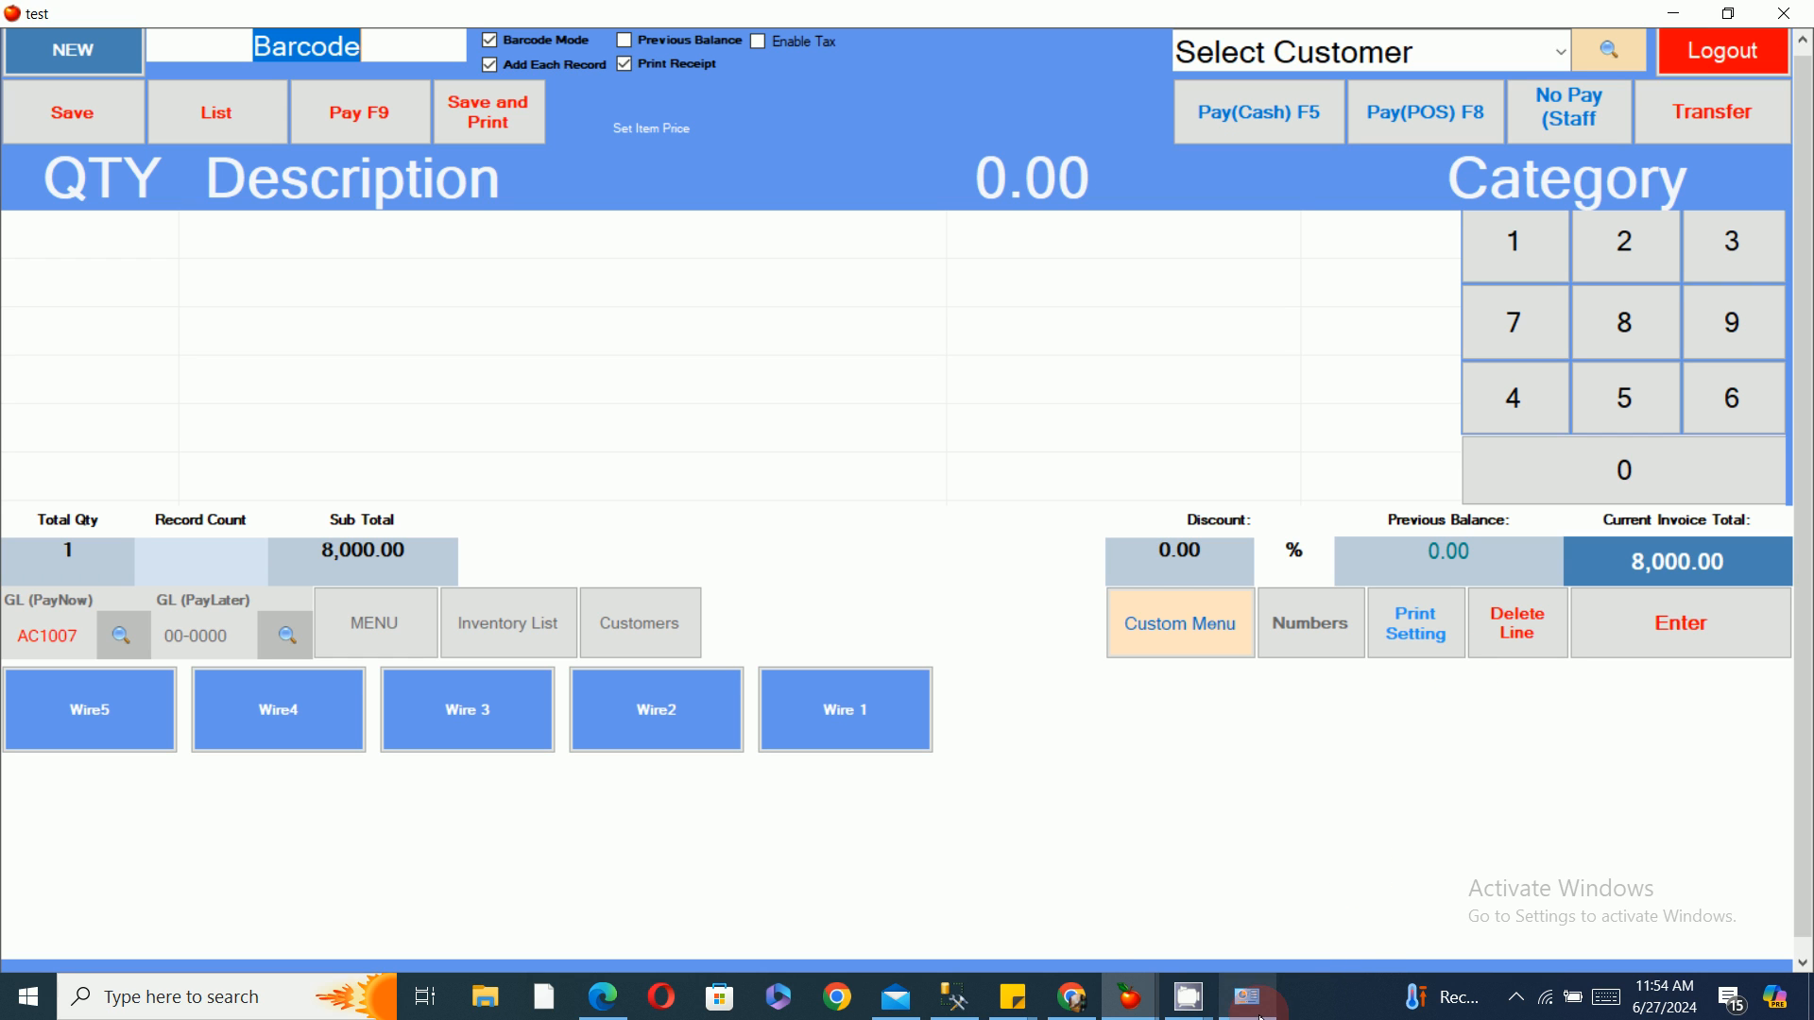
{"action": "left_click", "coordinate": [1215, 1006]}
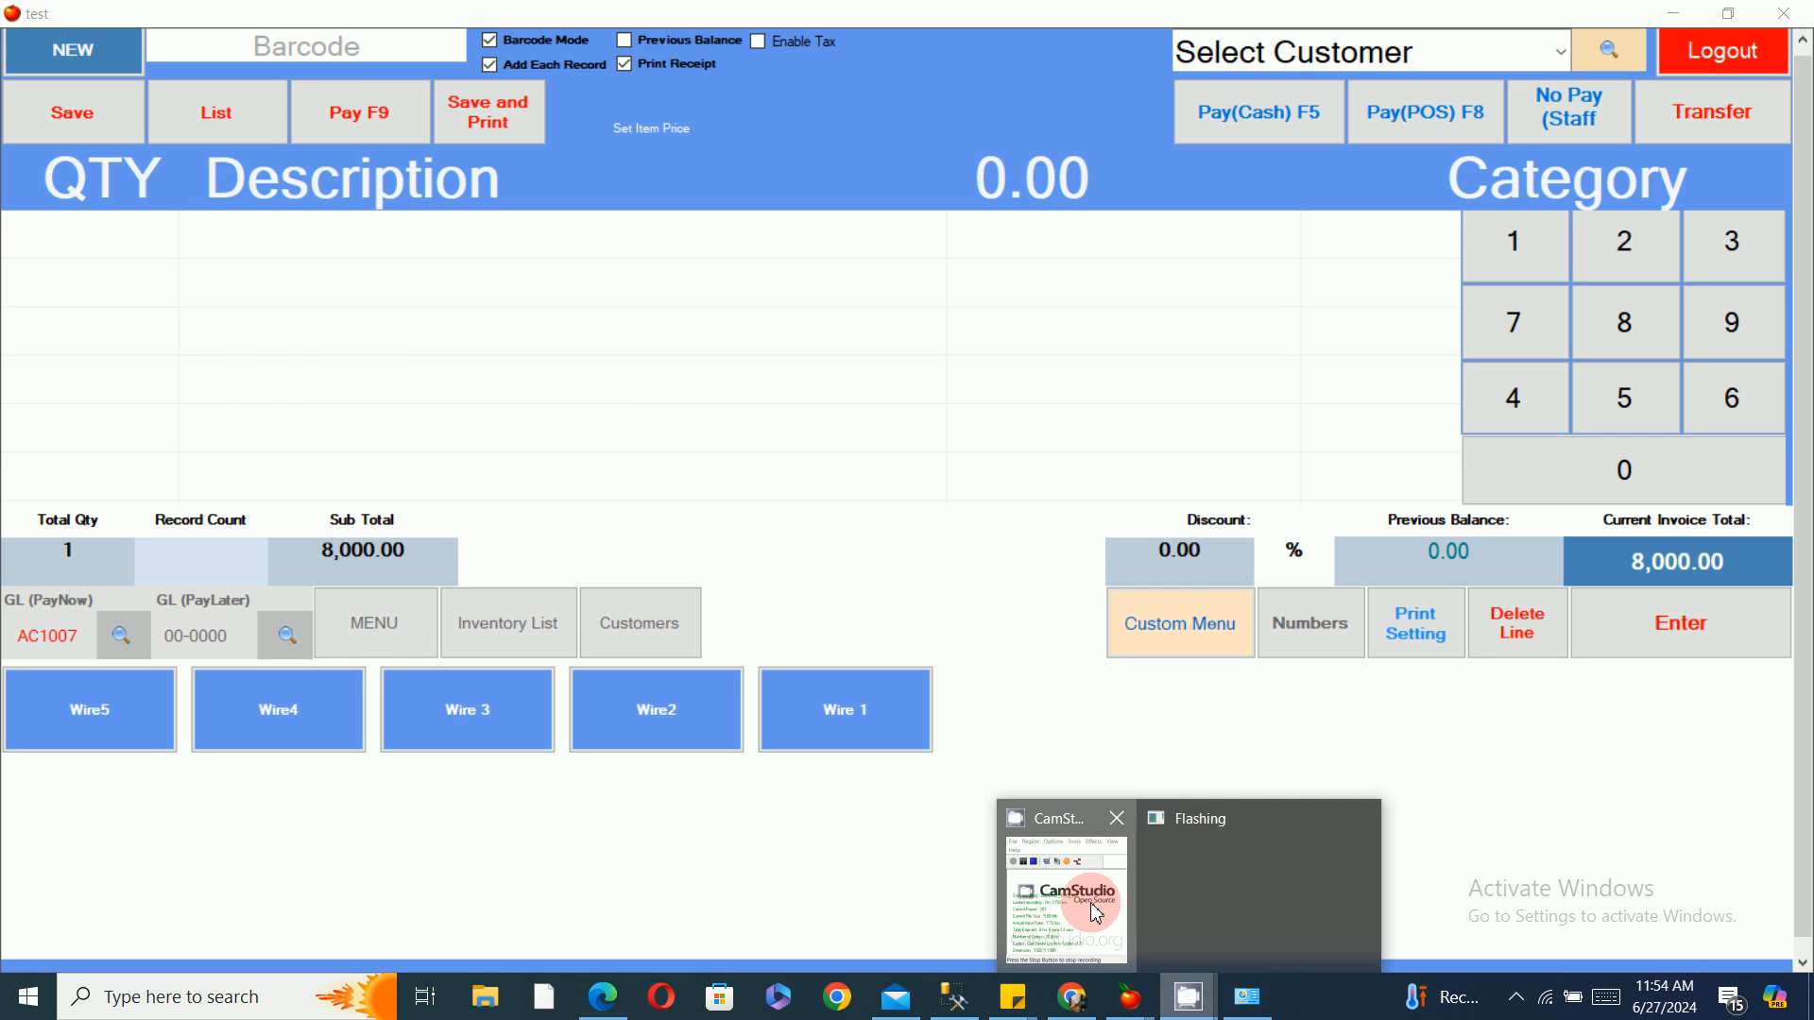